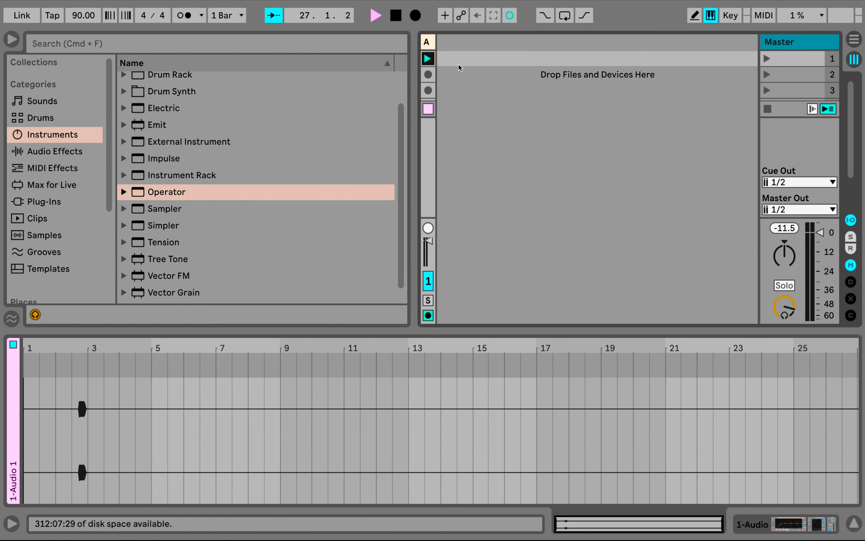
Insert an armed MIDI track and load the Wavetable instrument onto it
right_click(459, 65)
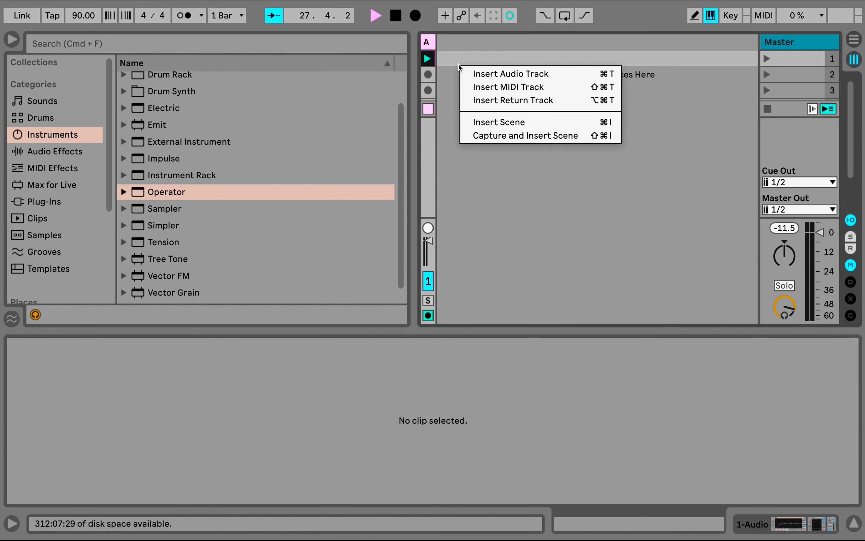
click(503, 89)
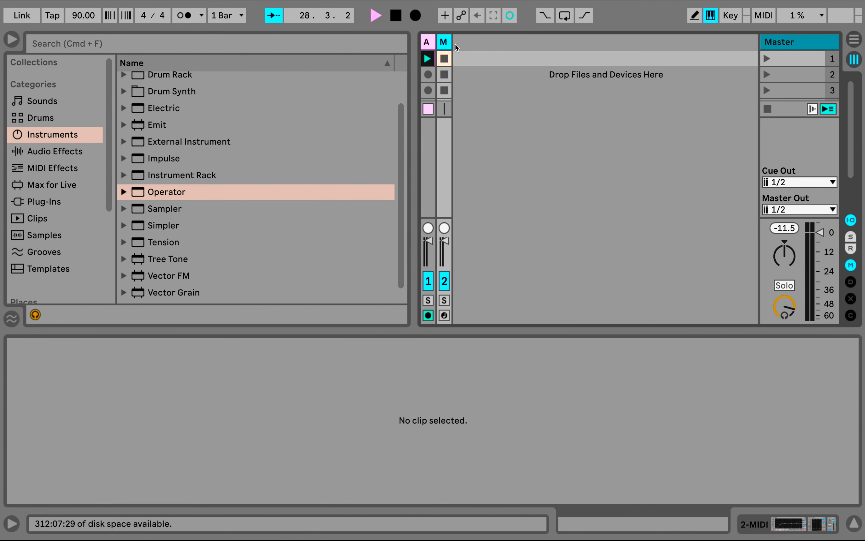
drag(452, 43, 516, 43)
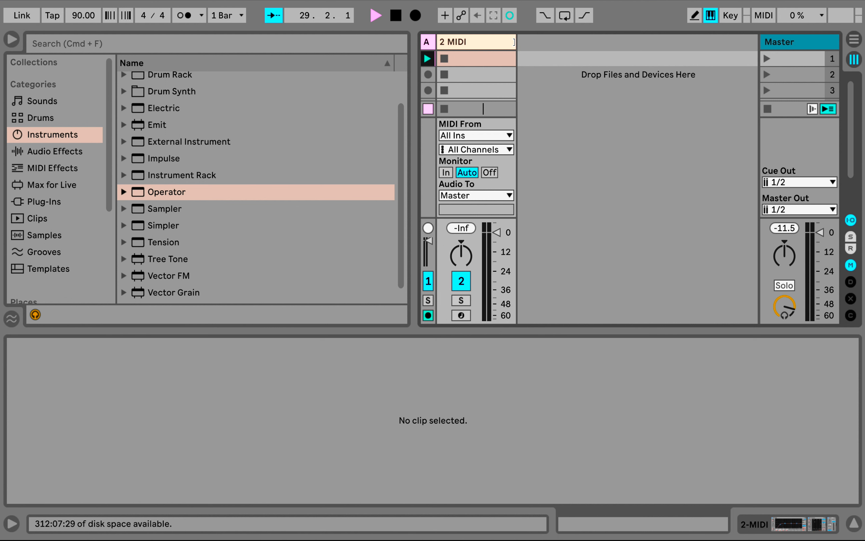
click(462, 315)
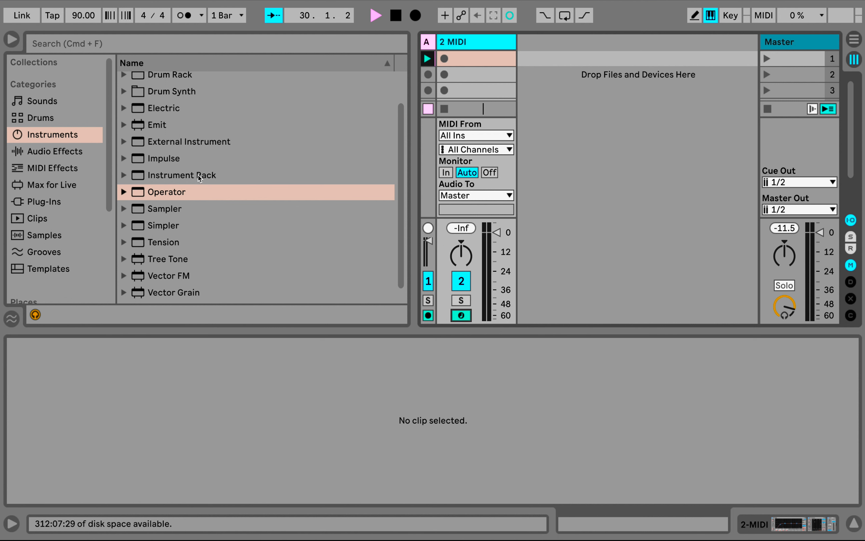
scroll(188, 192, down, 1)
drag(167, 295, 457, 73)
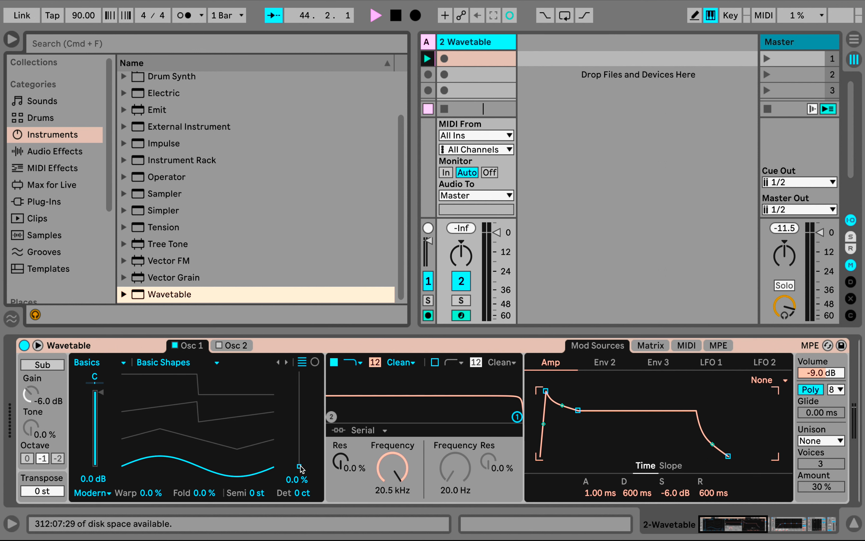
Sweep Osc 1's wavetable position through the Basic Shapes up to 66% and back to 0.0%
mouse_move(299, 466)
mouse_down()
mouse_move(299, 392)
mouse_move(299, 466)
mouse_up()
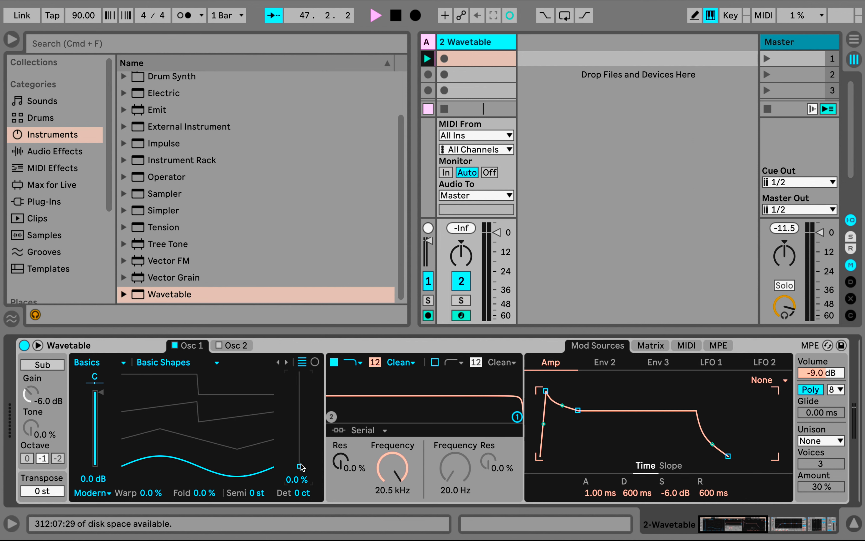
mouse_move(299, 466)
mouse_down()
mouse_move(299, 394)
mouse_move(299, 466)
mouse_up()
drag(300, 466, 300, 404)
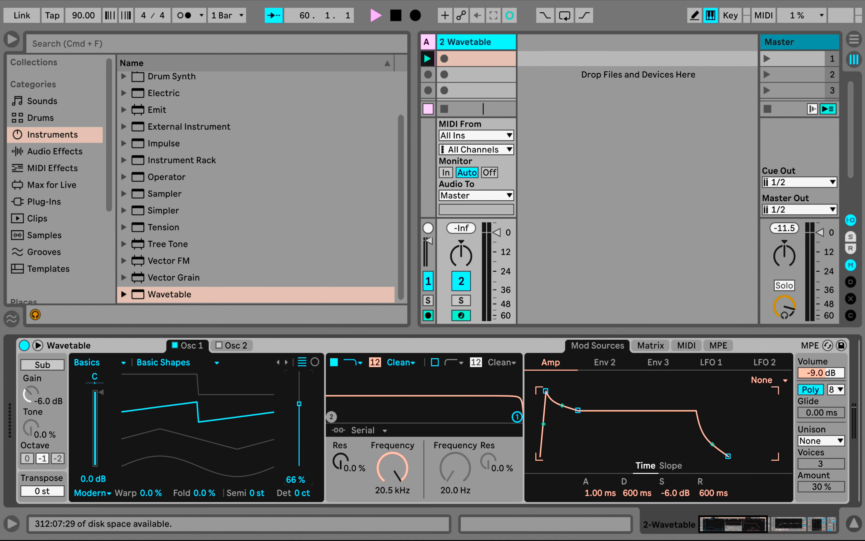
drag(299, 403, 299, 467)
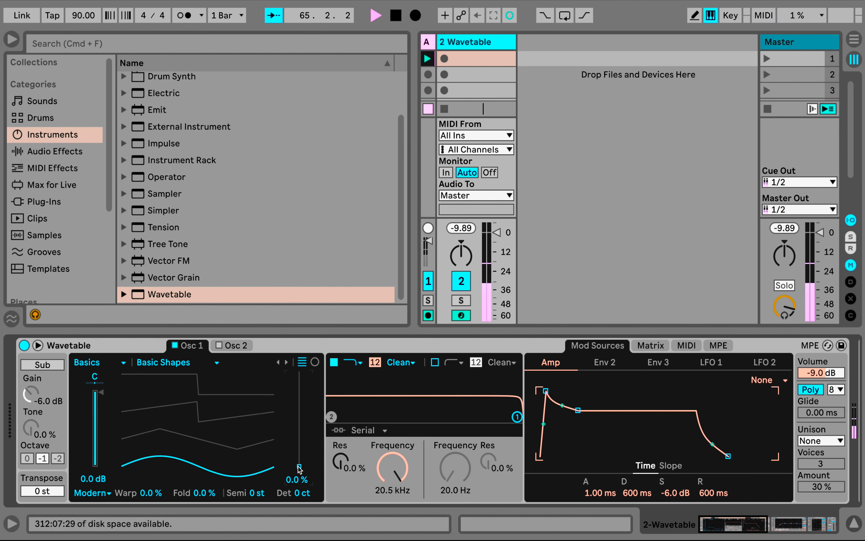
Add the Spectrum audio effect directly after Wavetable in the device chain, with its enlarged analyzer display open
click(63, 155)
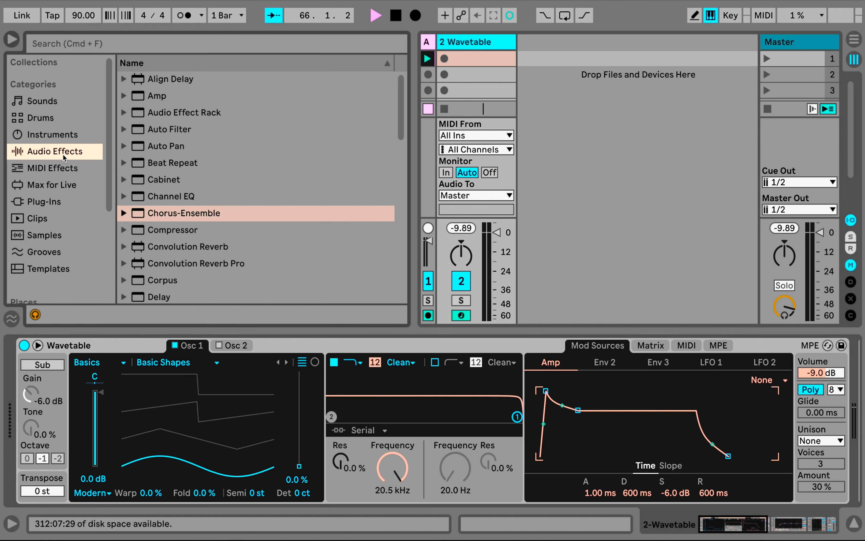
scroll(236, 161, down, 15)
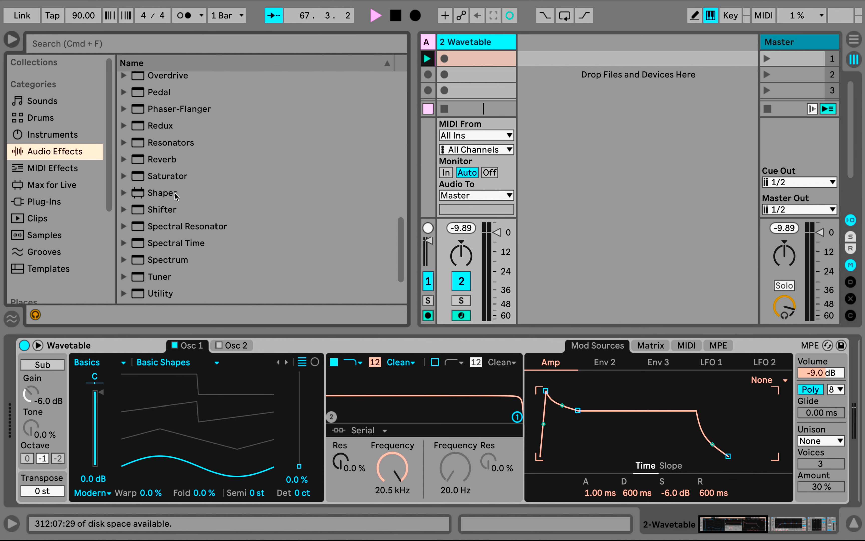
drag(162, 257, 829, 356)
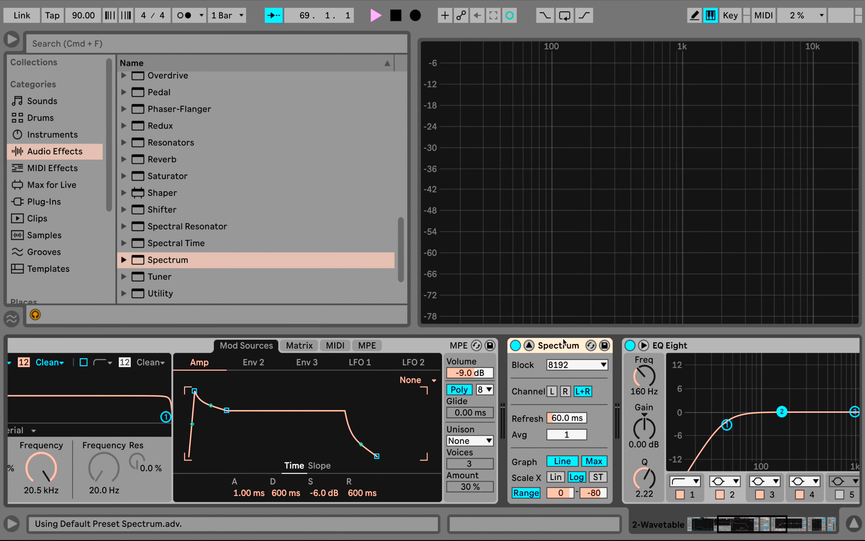
scroll(591, 355, right, 5)
scroll(591, 355, left, 10)
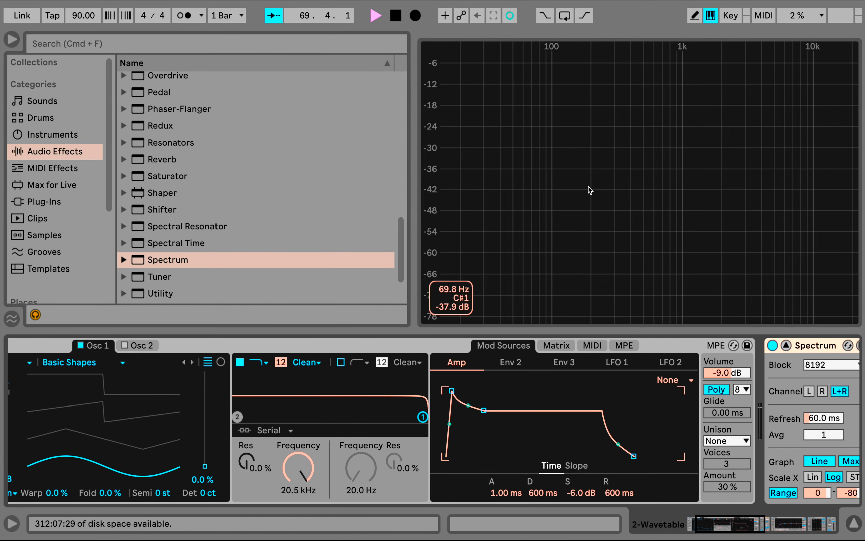
scroll(696, 444, right, 4)
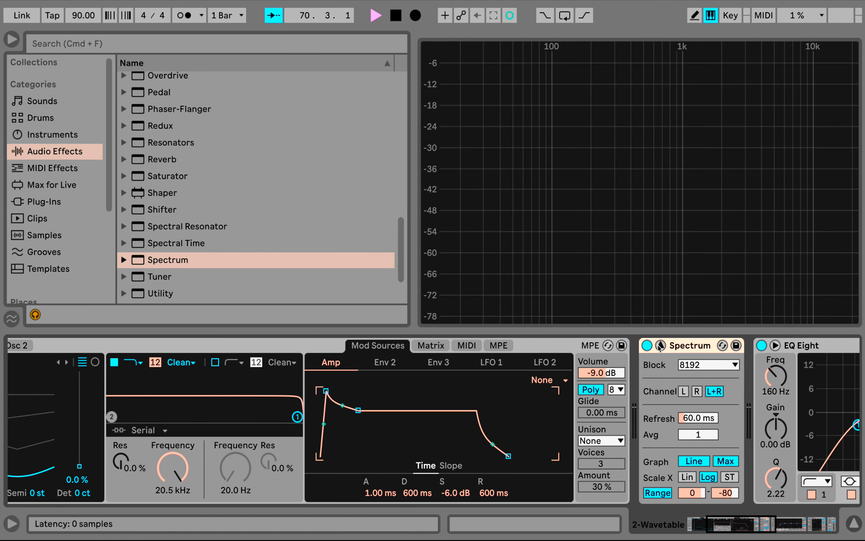
click(660, 345)
click(660, 345)
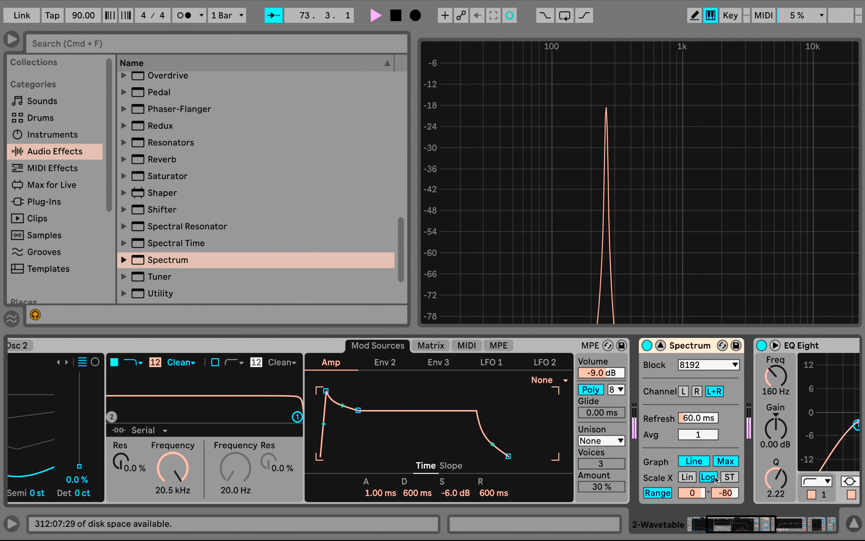
Try Osc 1 Basic Shapes positions of 33%, 45% and 72%, with the first filter's frequency lowered to 3.16 kHz
click(566, 410)
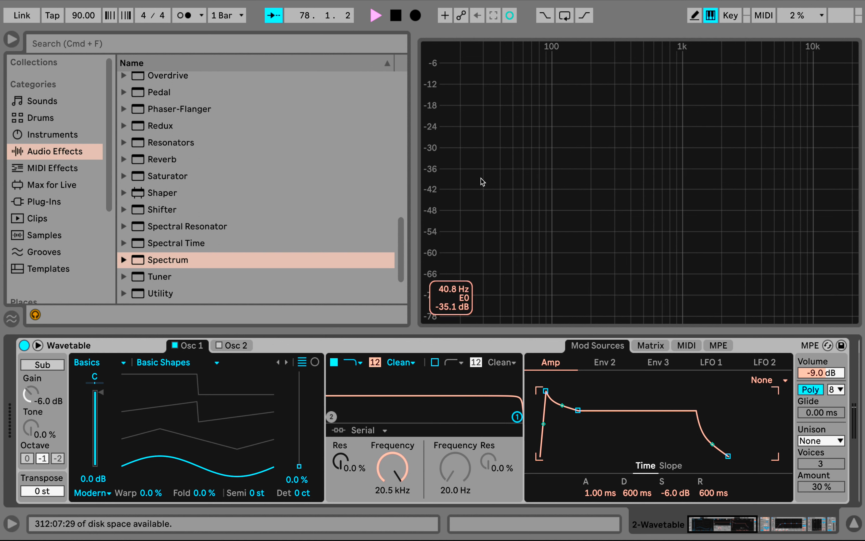
drag(299, 466, 299, 436)
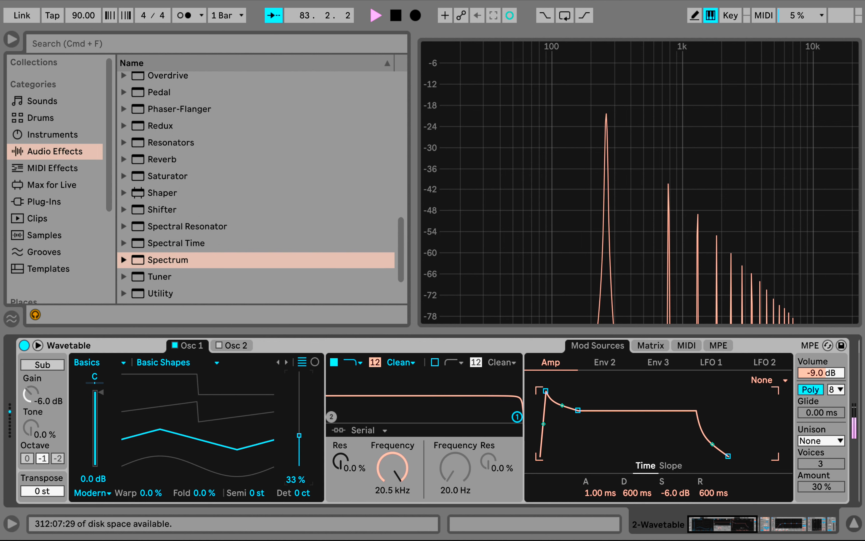
mouse_move(299, 436)
mouse_down()
mouse_move(299, 393)
mouse_move(299, 450)
mouse_move(299, 406)
mouse_move(301, 425)
mouse_up()
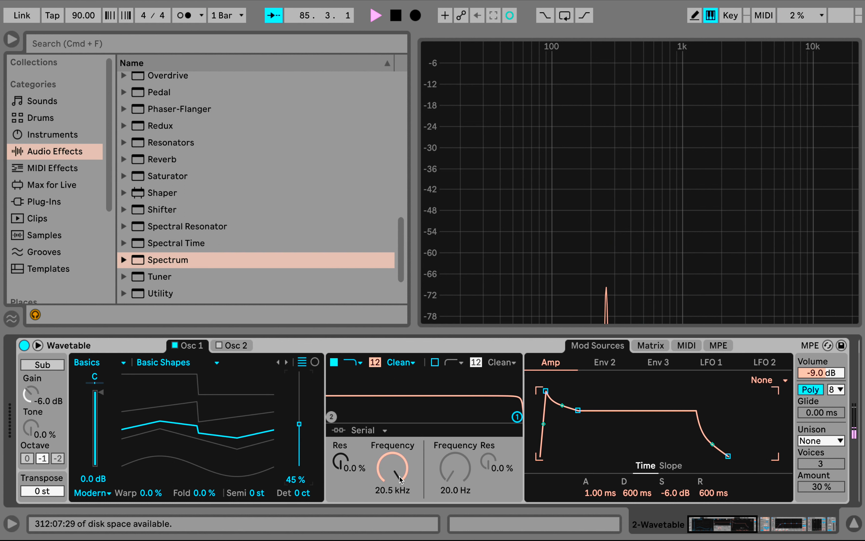
drag(400, 477, 399, 505)
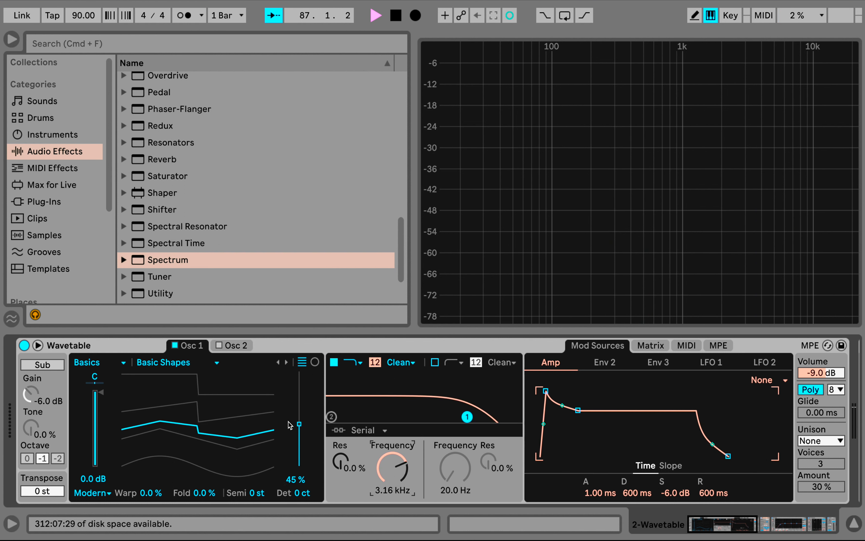
drag(296, 426, 299, 398)
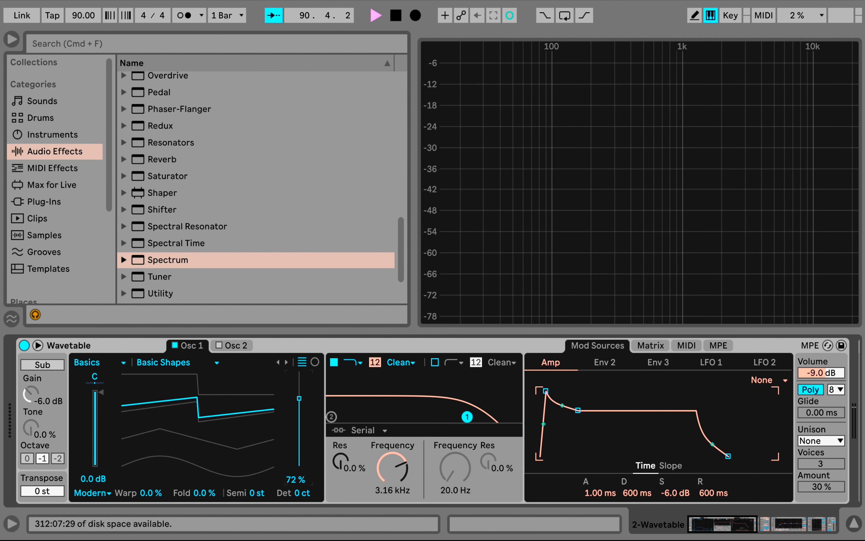
Load the Saw Dual 2 wavetable in Osc 1 and set its position to 53%
click(145, 364)
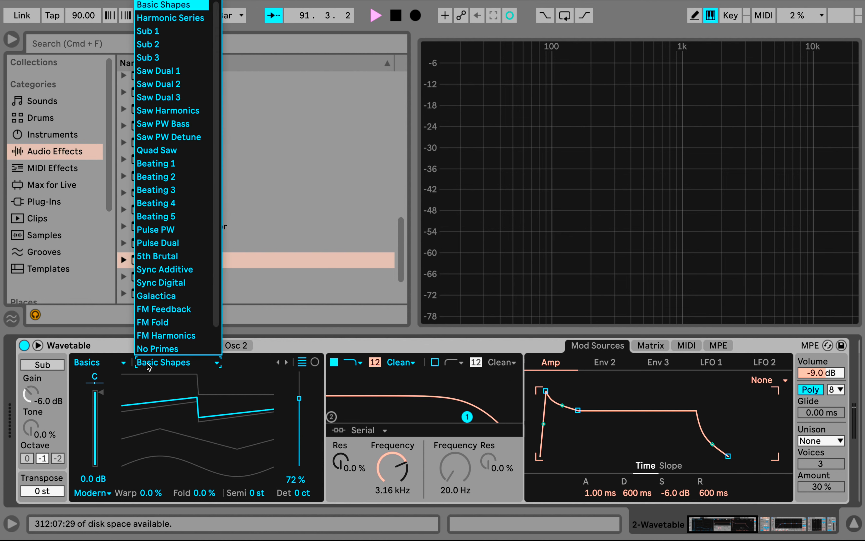
click(183, 88)
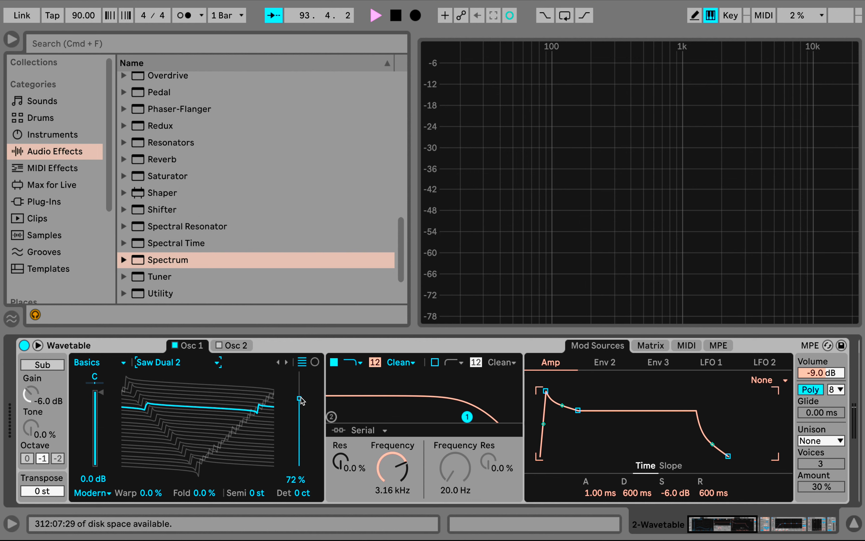
mouse_move(301, 400)
mouse_down()
mouse_move(299, 449)
mouse_move(299, 390)
mouse_move(299, 454)
mouse_move(299, 397)
mouse_up()
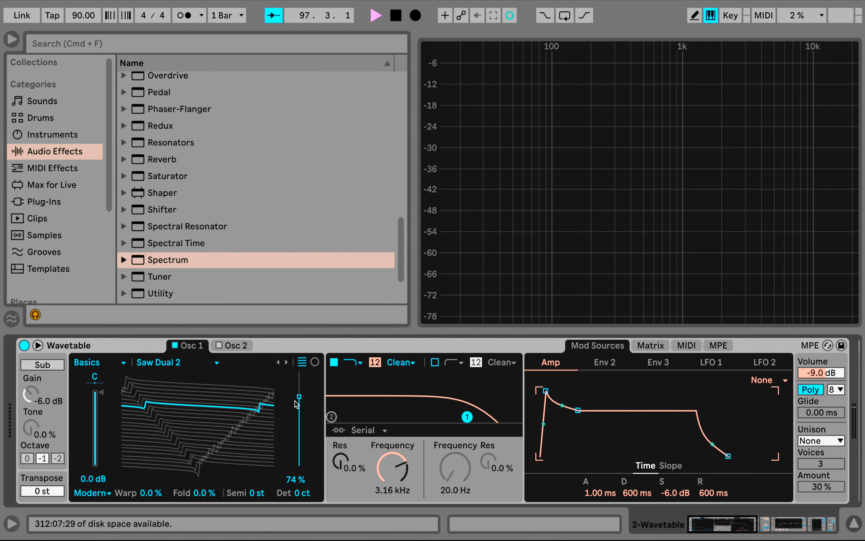
drag(299, 396, 299, 378)
drag(299, 381, 300, 416)
Shape Wavetable's first filter as a low-pass at 1.24 kHz with 31% resonance
drag(467, 416, 441, 406)
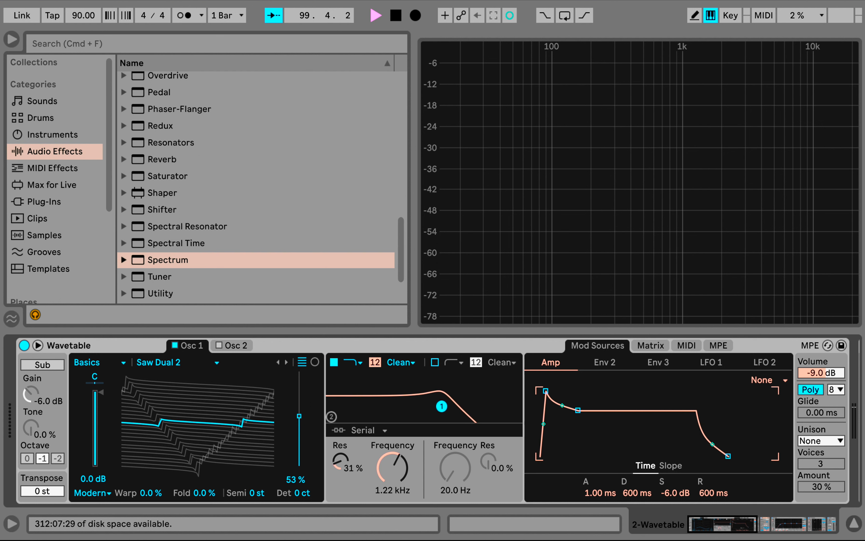
click(361, 362)
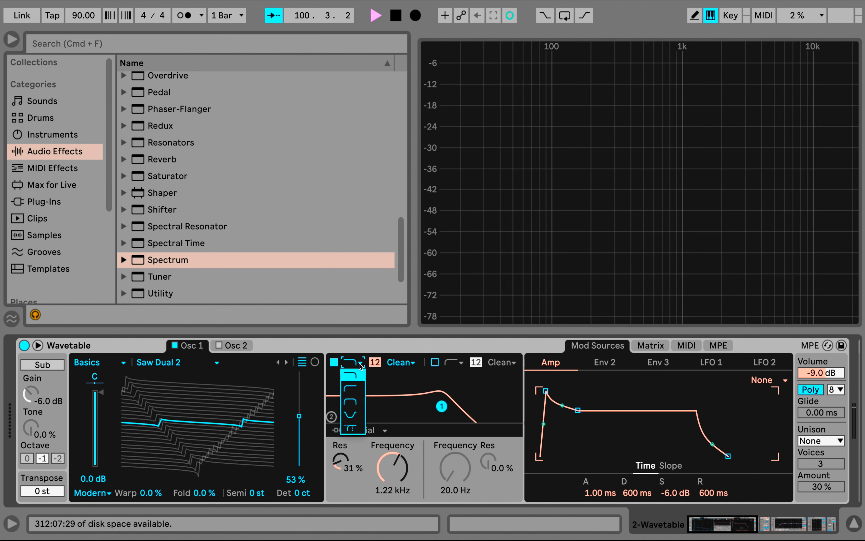
click(361, 379)
mouse_move(396, 462)
mouse_down()
mouse_move(396, 422)
mouse_move(397, 457)
mouse_up()
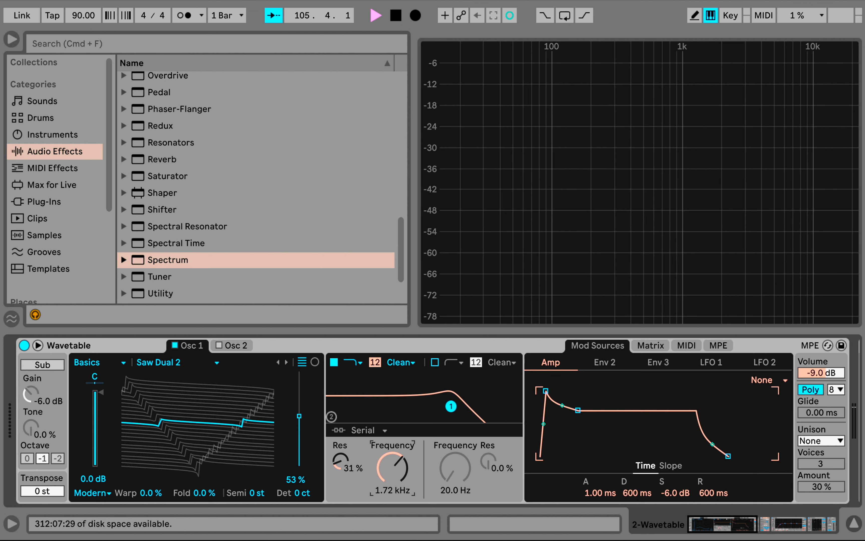
mouse_move(392, 468)
mouse_down()
mouse_move(392, 413)
mouse_move(392, 518)
mouse_move(392, 434)
mouse_move(401, 473)
mouse_up()
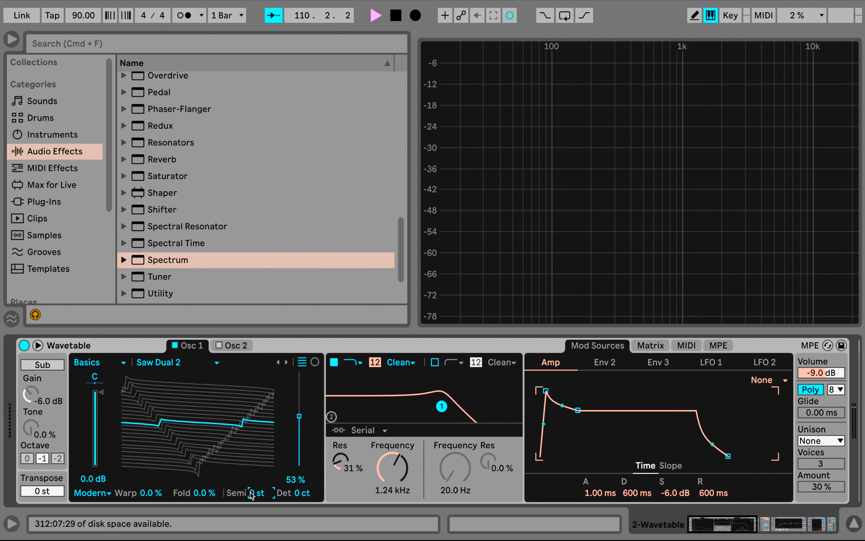
Transpose Osc 1 down 12 semitones and set its wavetable position to 77%
drag(251, 496, 250, 517)
mouse_move(521, 184)
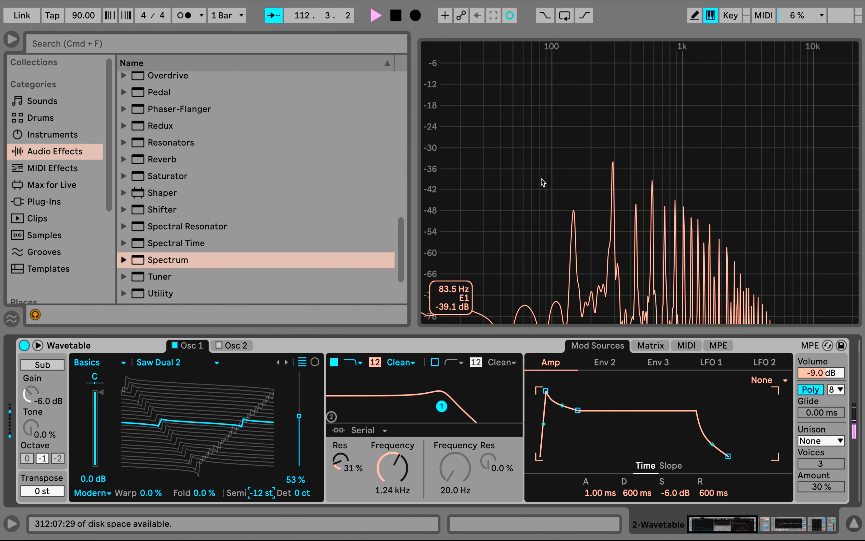
drag(299, 416, 300, 383)
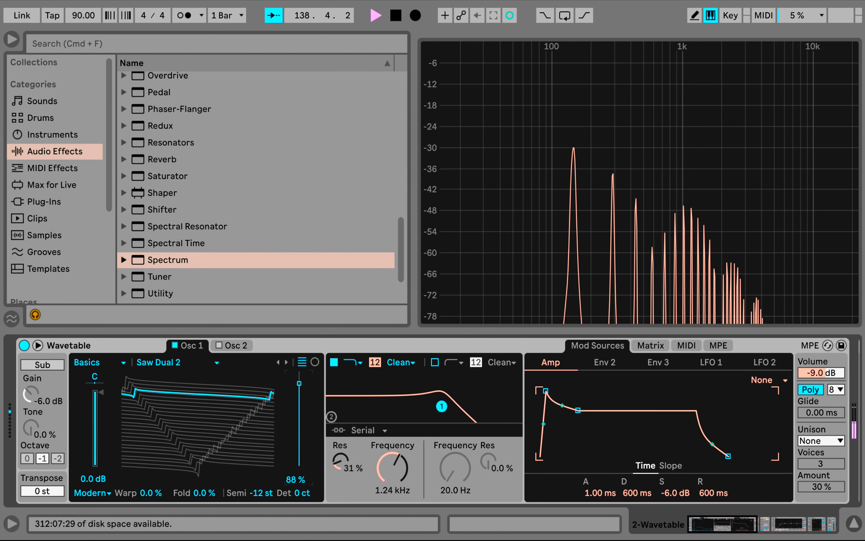
drag(300, 384, 300, 417)
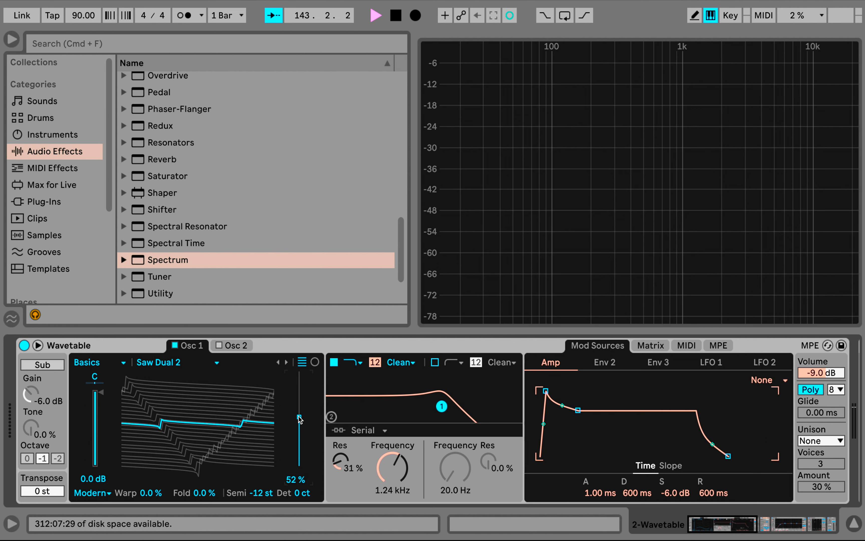
drag(299, 417, 299, 394)
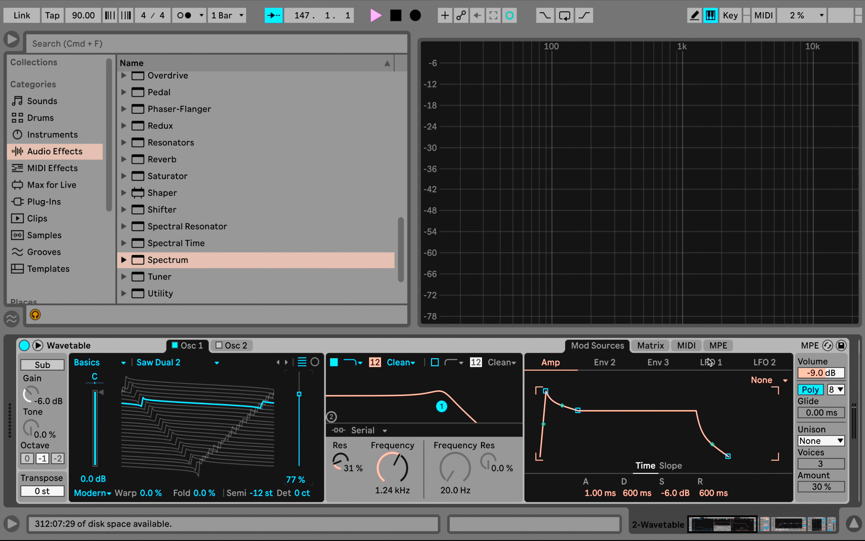
Set Osc 1's wavetable position to 71% and modulate it by 3.1 from LFO 1 running at 0.32 Hz
click(655, 348)
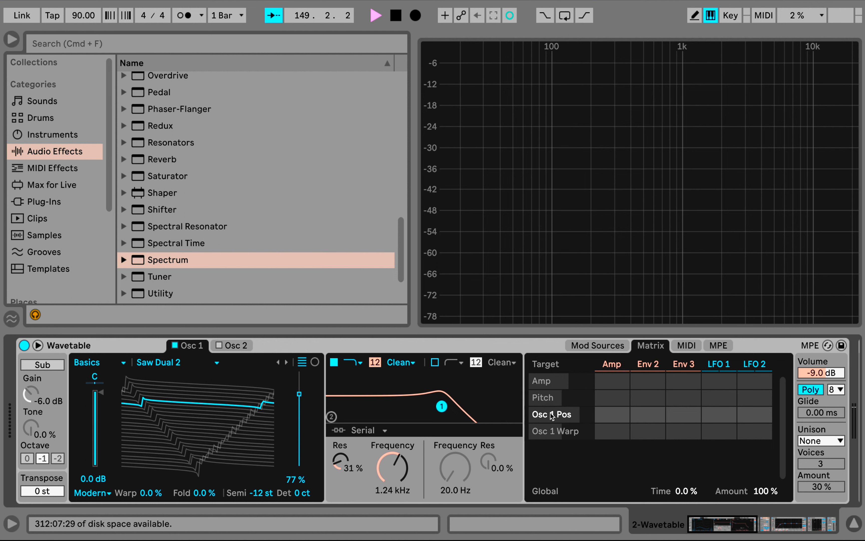
drag(309, 397, 399, 405)
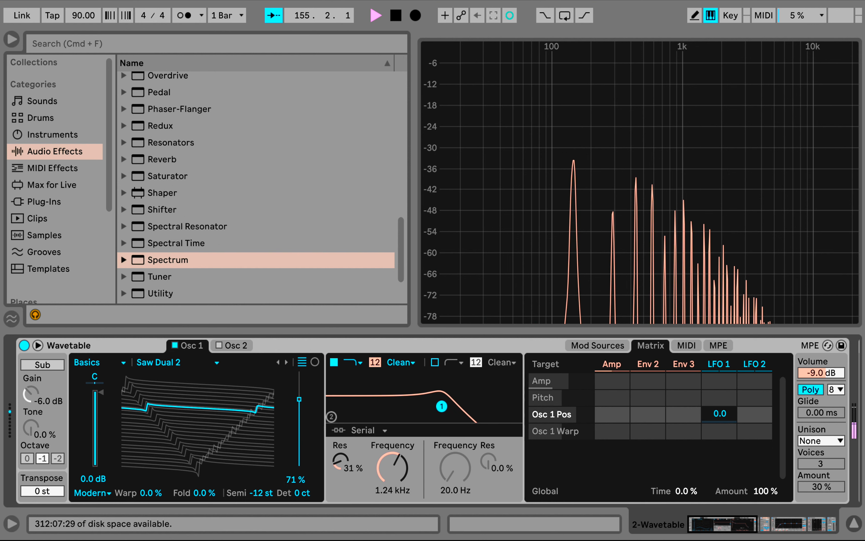
drag(719, 416, 718, 411)
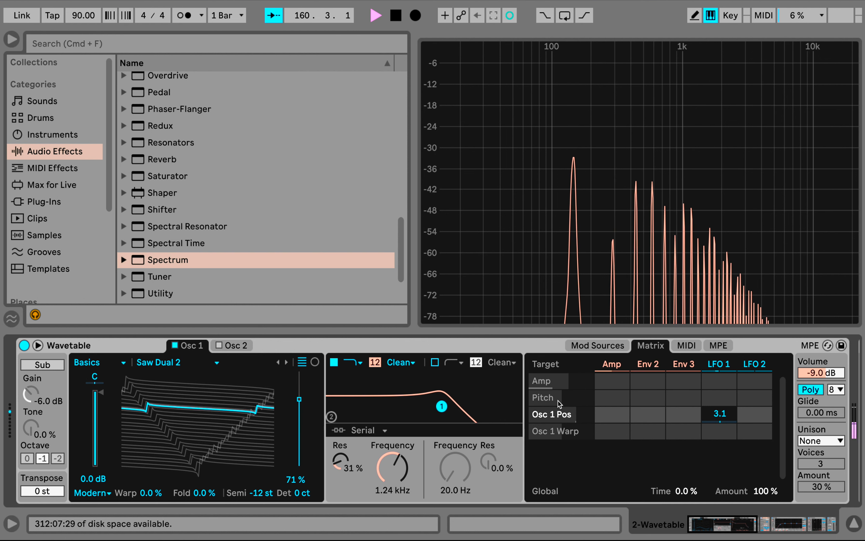
click(726, 367)
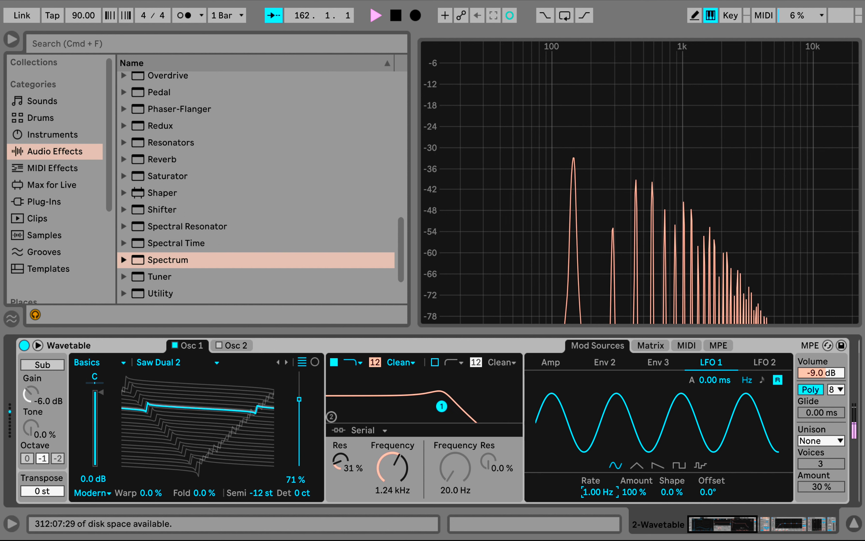
mouse_move(598, 492)
mouse_down()
mouse_move(598, 514)
mouse_move(598, 493)
mouse_up()
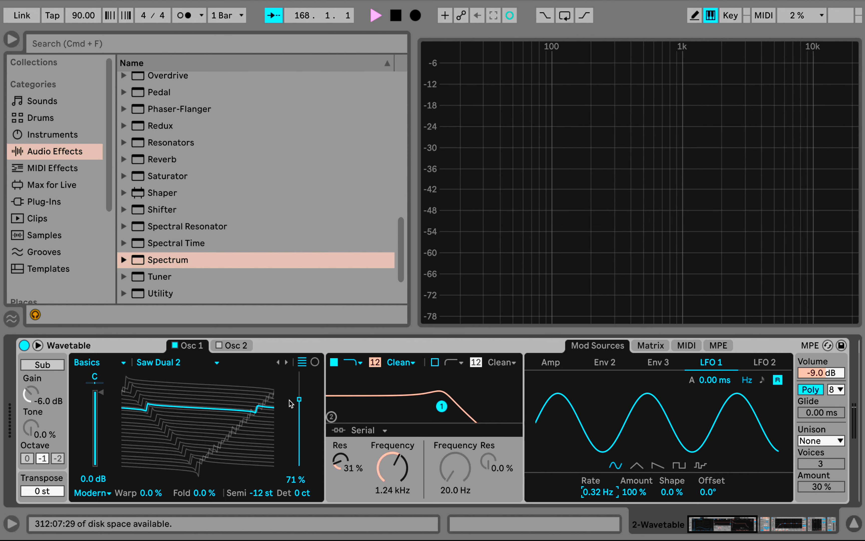
Set Wavetable's Amp envelope to a 546 ms decay with the sustain at -inf dB
click(552, 363)
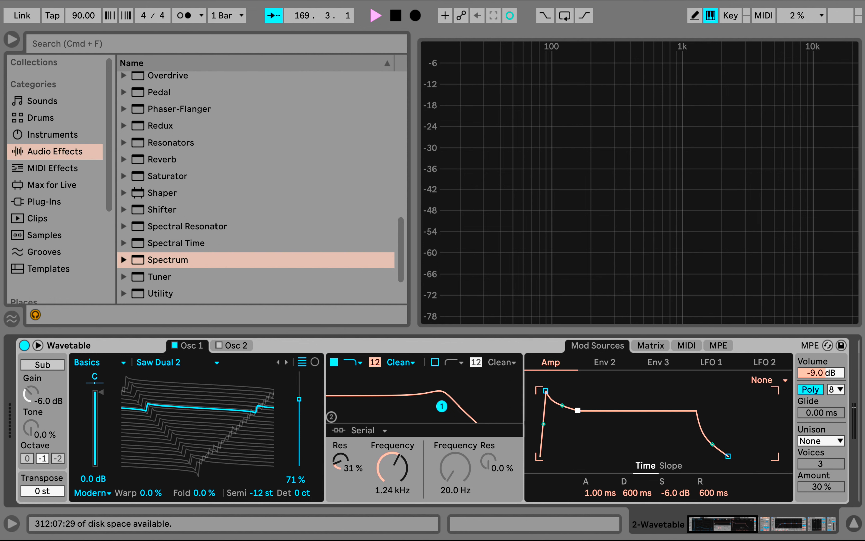
drag(578, 411, 569, 457)
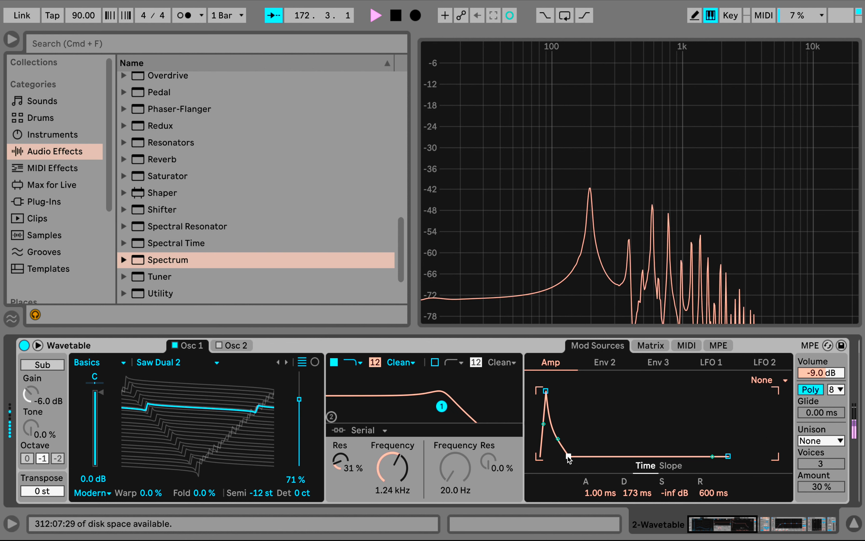
drag(632, 493, 633, 476)
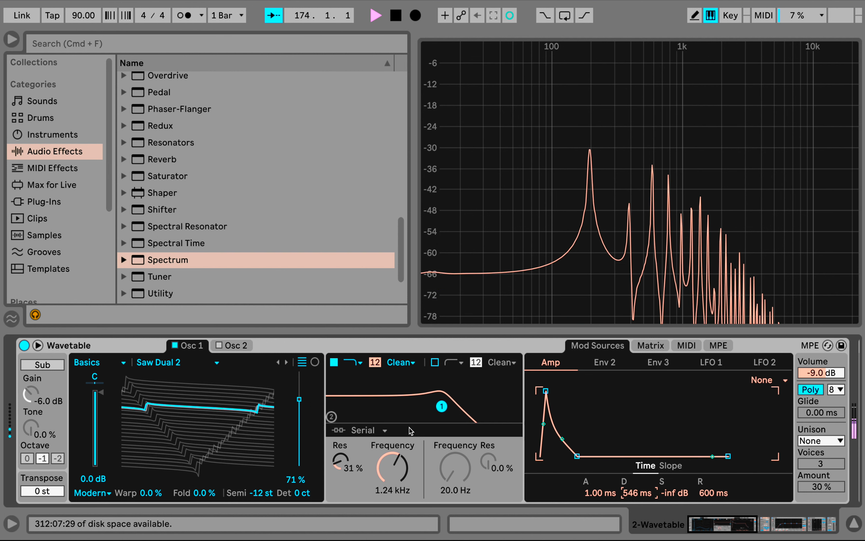
Set Osc 1's wavetable position to 52%
click(650, 346)
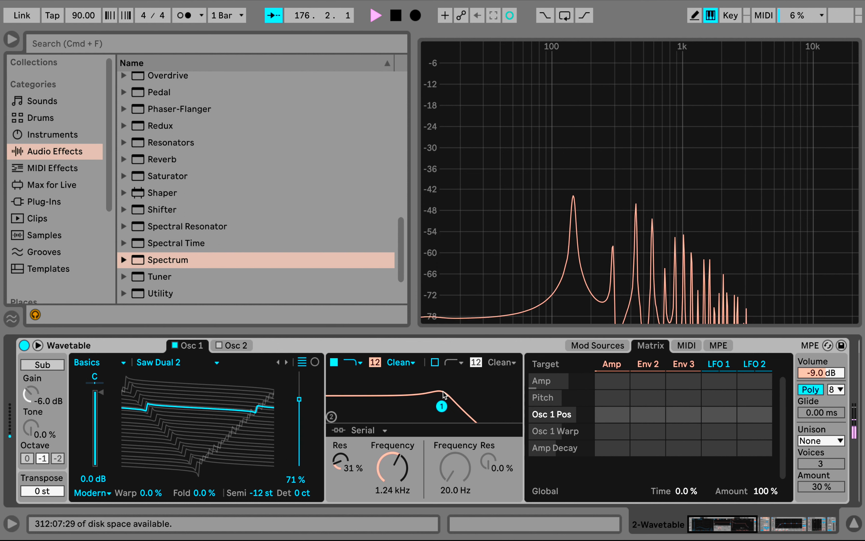
click(595, 347)
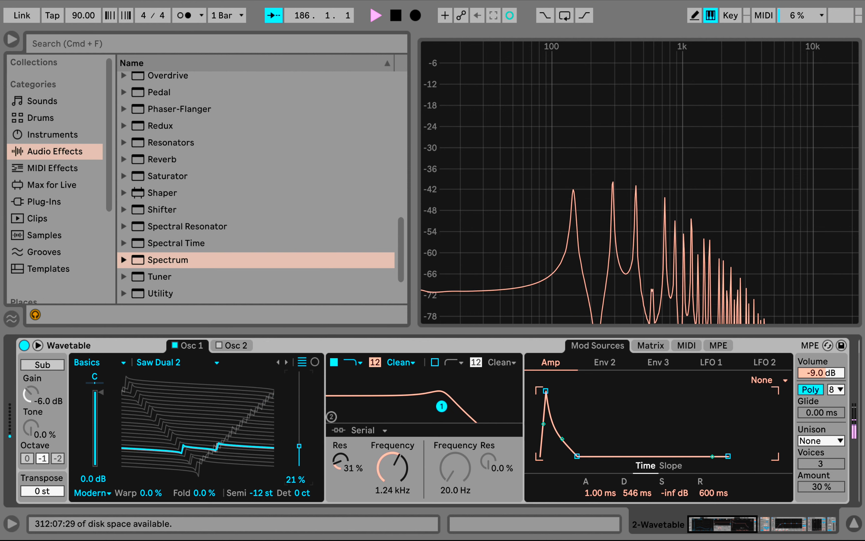
drag(299, 446, 299, 394)
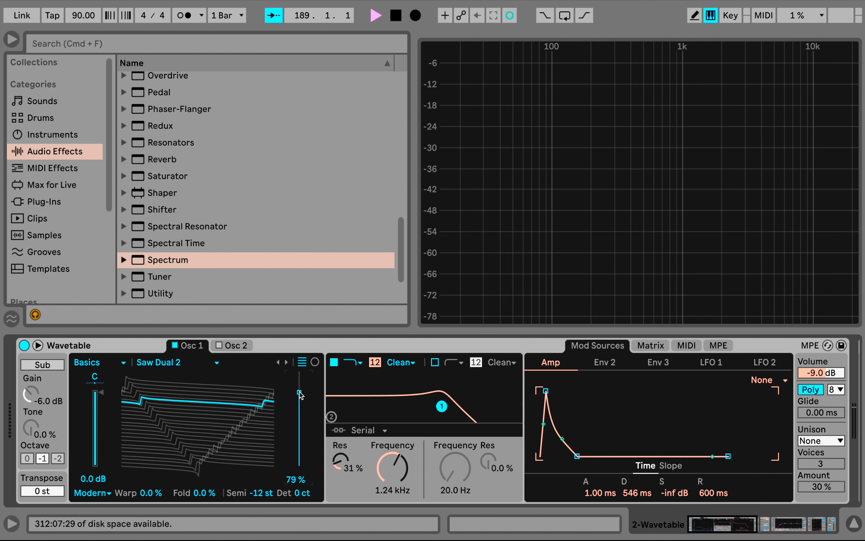
drag(299, 392, 299, 417)
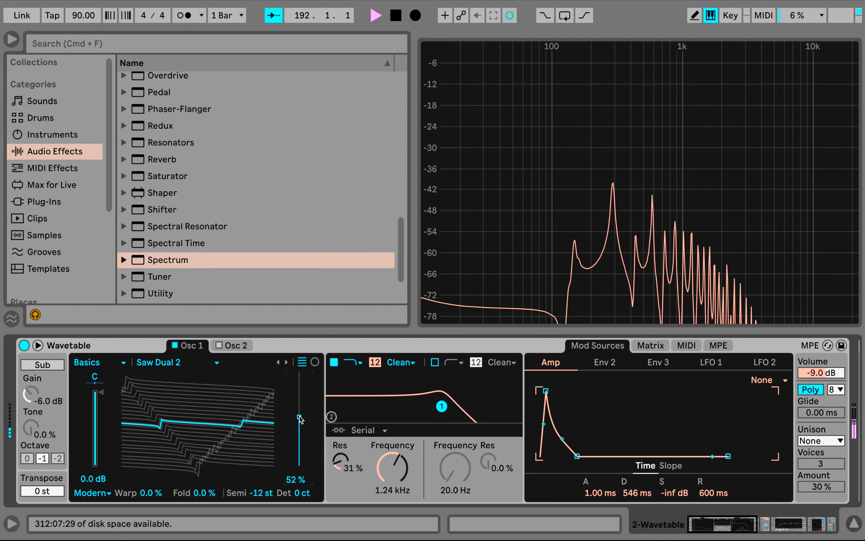
Set LFO 2's rate to 2.26 Hz and modulate the Osc 1 position with it by 55
click(709, 363)
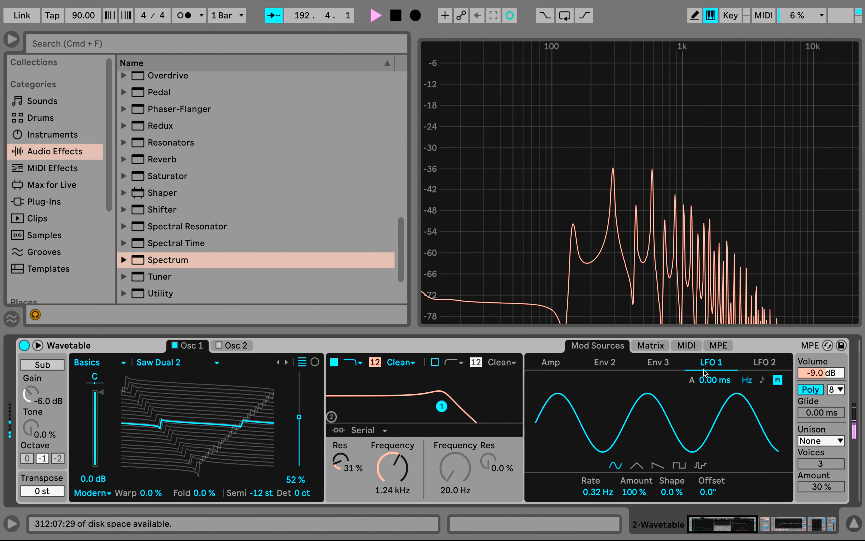
click(765, 364)
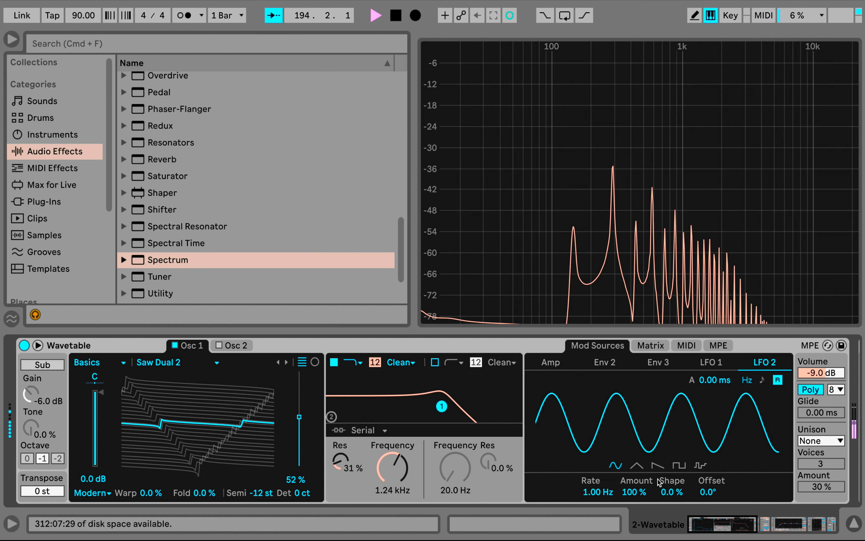
drag(598, 491, 598, 471)
click(655, 347)
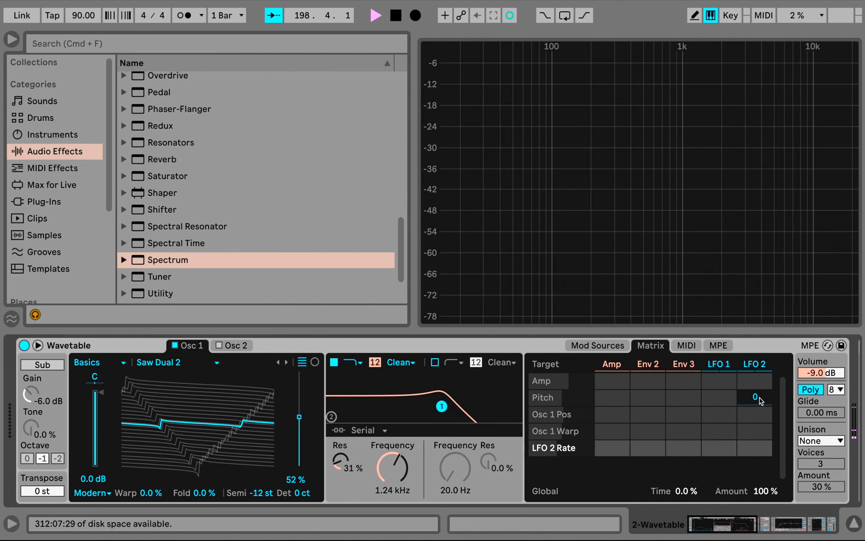
drag(755, 414, 755, 377)
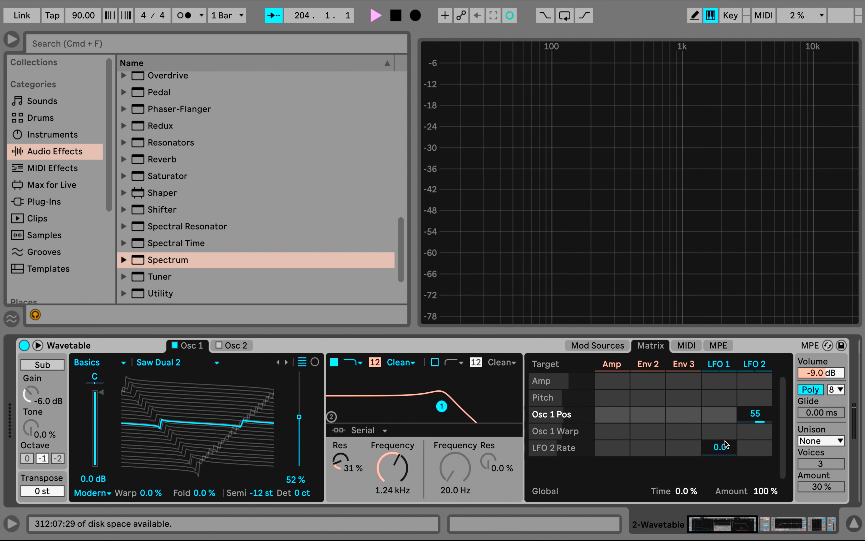
Switch LFO 2 to the stepped random waveform and set its modulation of the Osc 1 position to 17
click(753, 368)
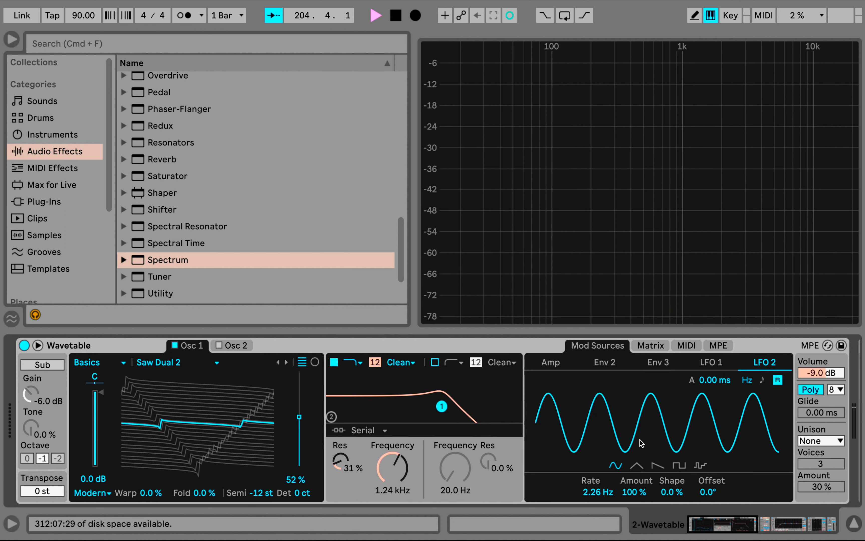
click(706, 465)
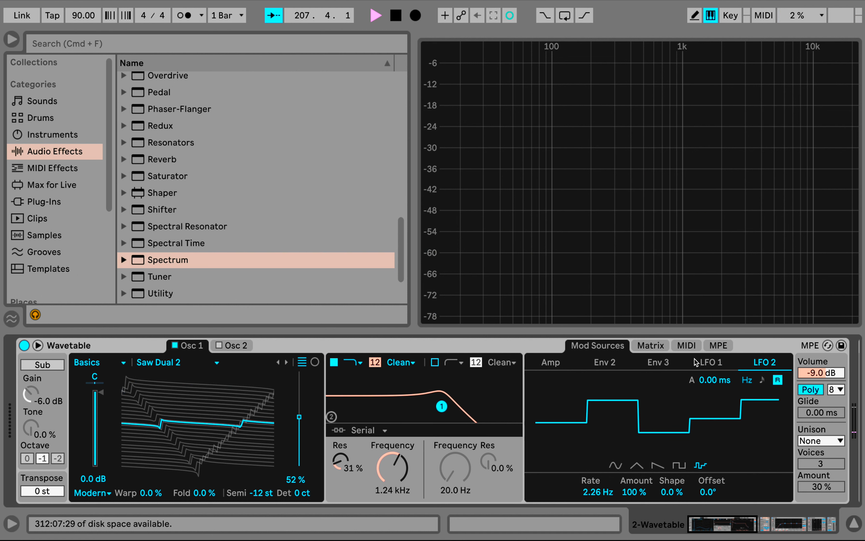
click(660, 346)
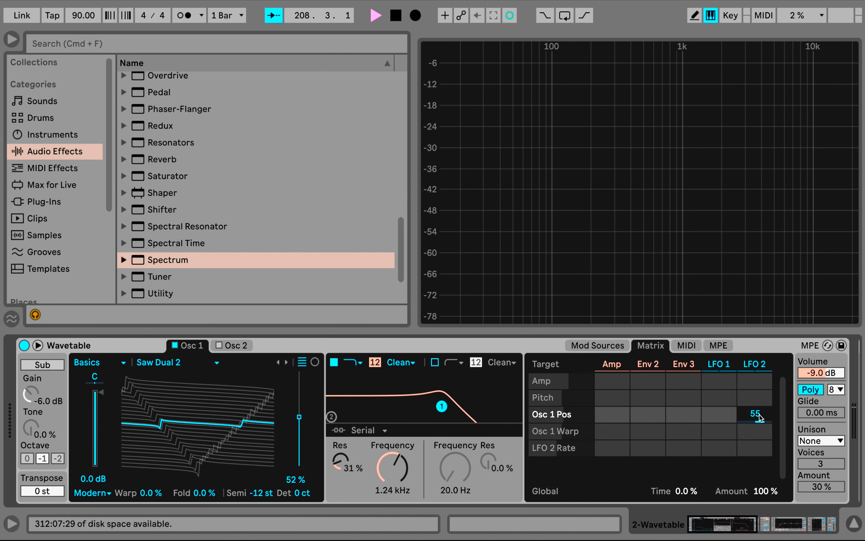
double_click(760, 415)
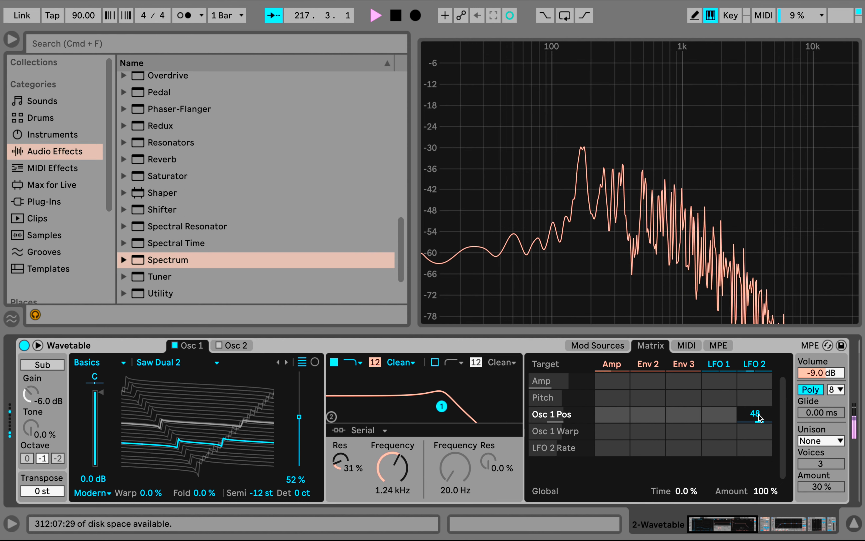
drag(759, 415, 759, 394)
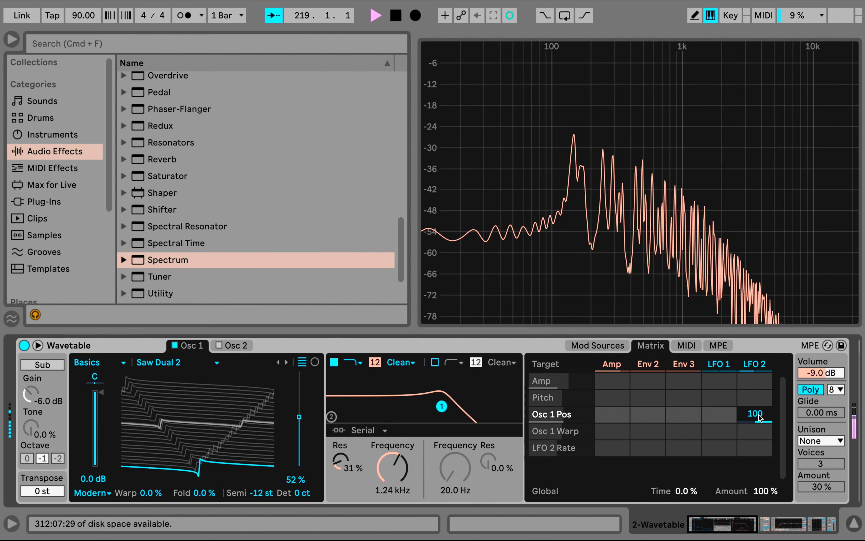
drag(759, 414, 759, 444)
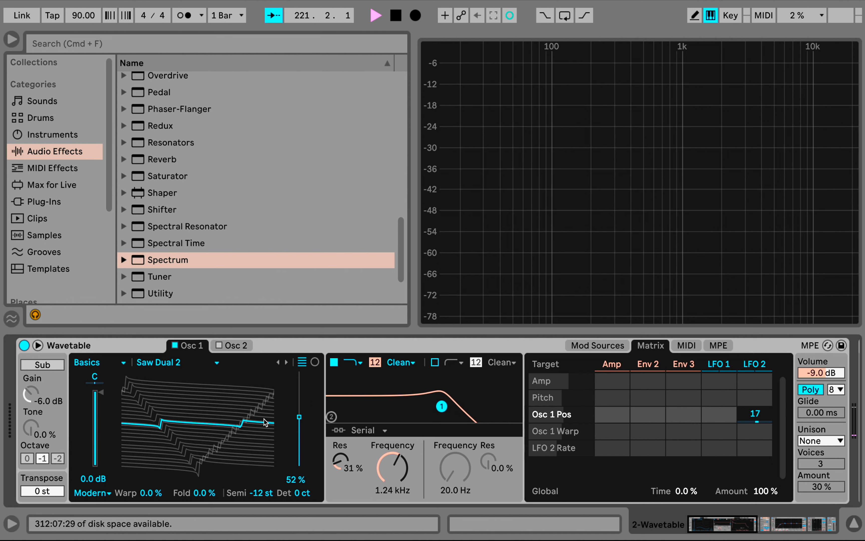
Set Osc 1's wavetable position to 60% and load the Sync Additive wavetable
click(272, 350)
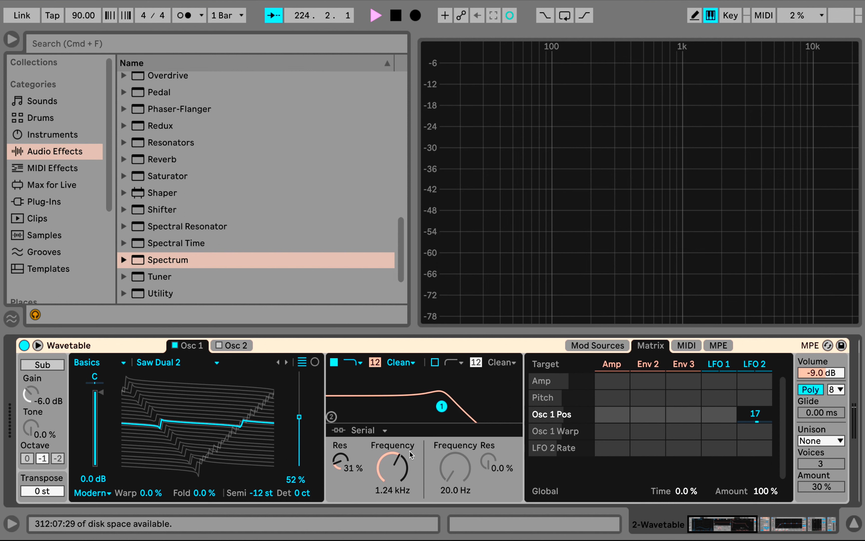
mouse_move(303, 418)
mouse_down()
mouse_move(303, 391)
mouse_move(299, 409)
mouse_up()
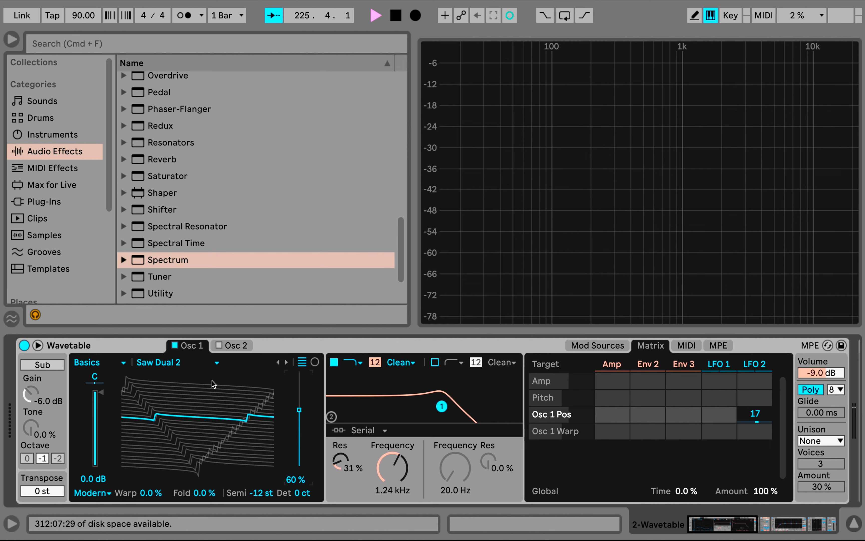
click(208, 364)
click(183, 271)
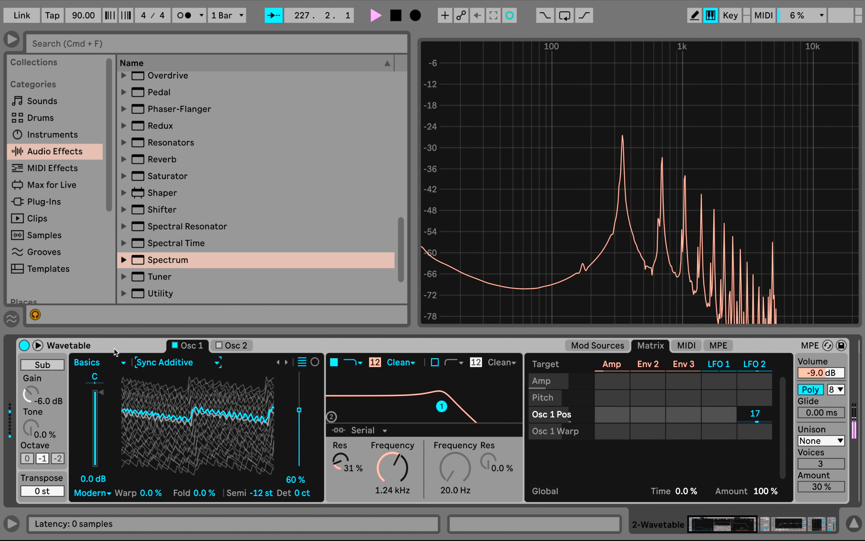
Load the Strings 2 wavetable from the Instrument category in Osc 1
click(107, 363)
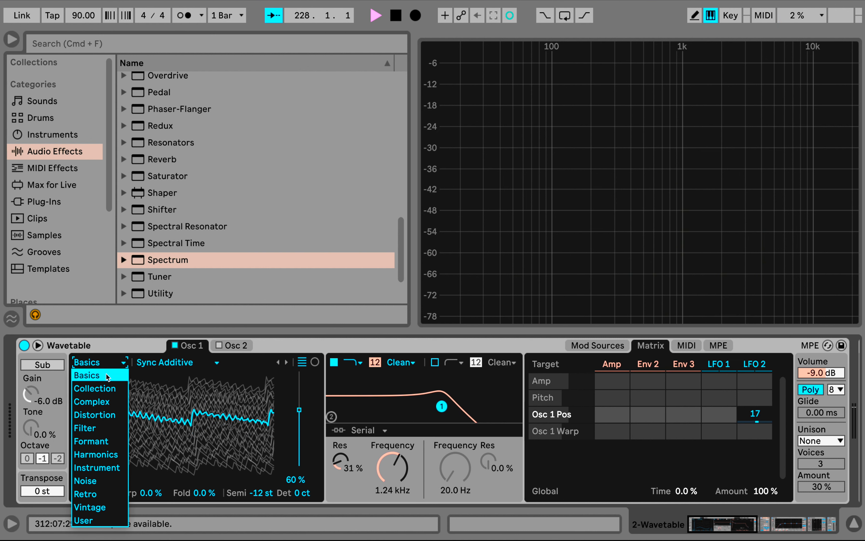
click(107, 377)
click(153, 365)
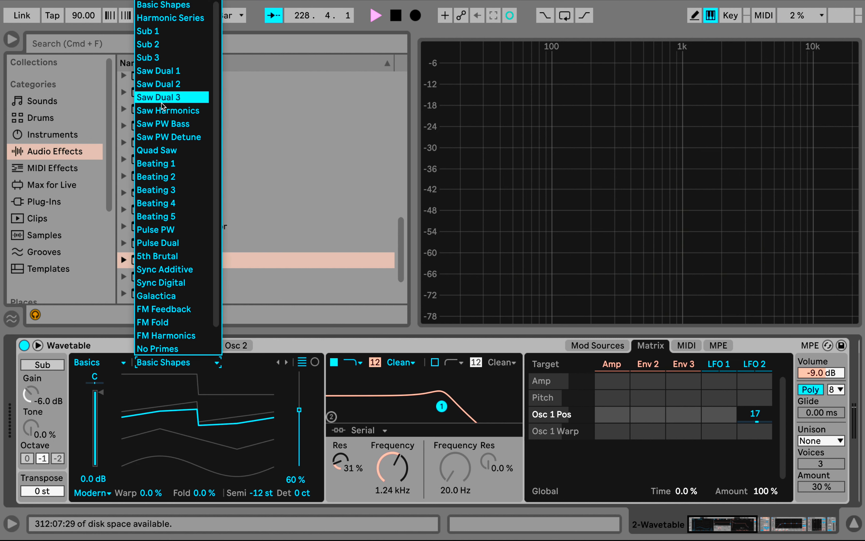
click(76, 370)
click(89, 363)
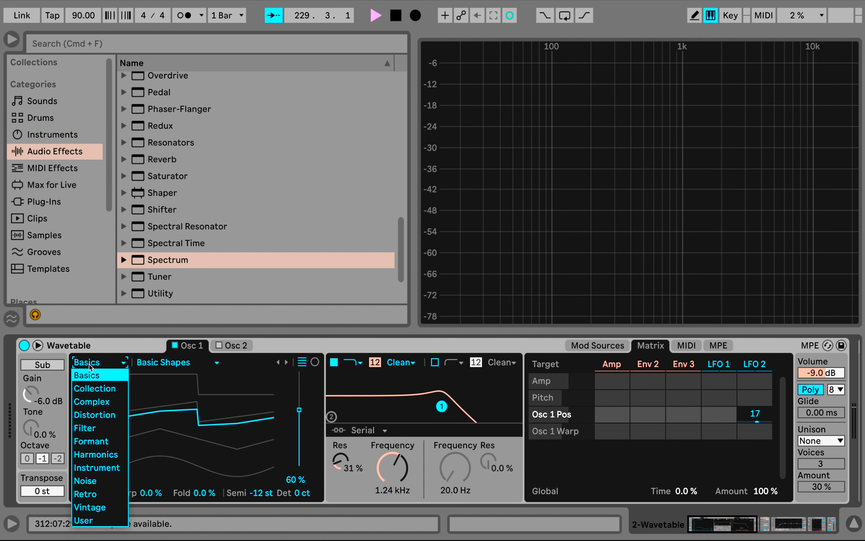
click(96, 468)
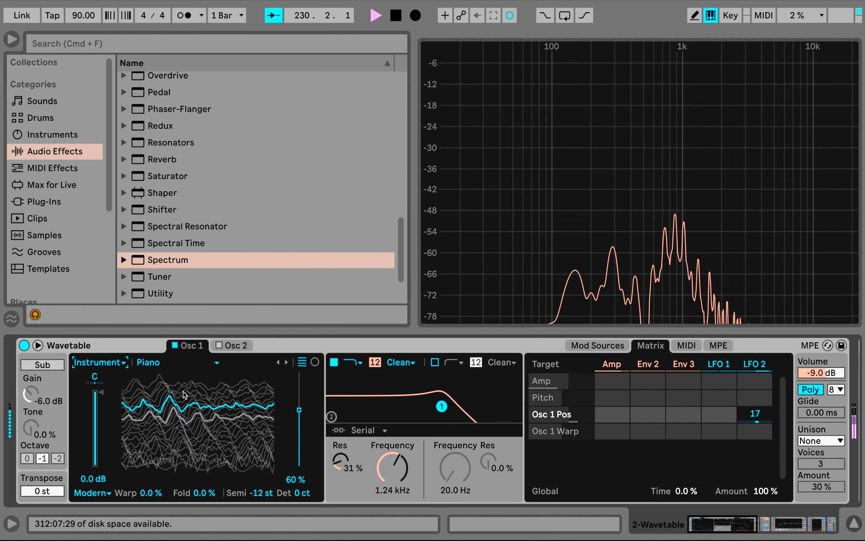
click(169, 362)
click(189, 195)
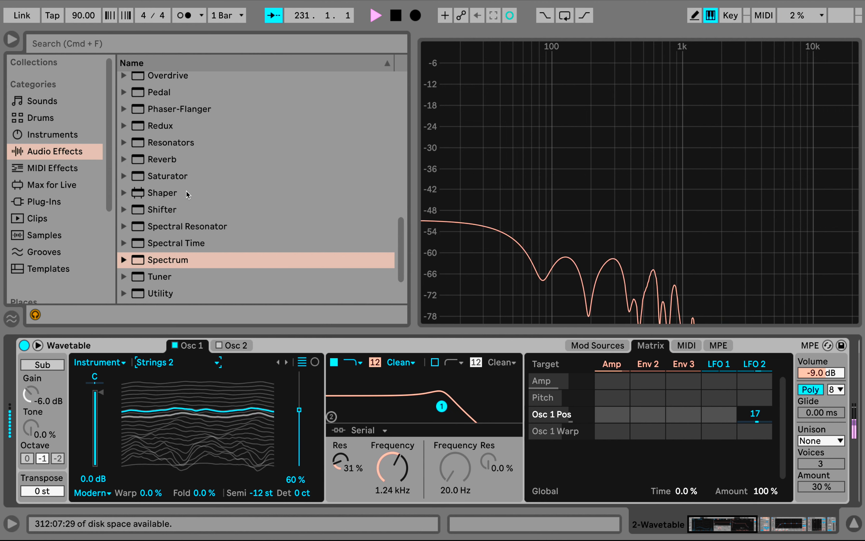
Load Basic Shapes from the Basics category in Osc 1, with the position at 1.9% and Warp at -30%
click(123, 363)
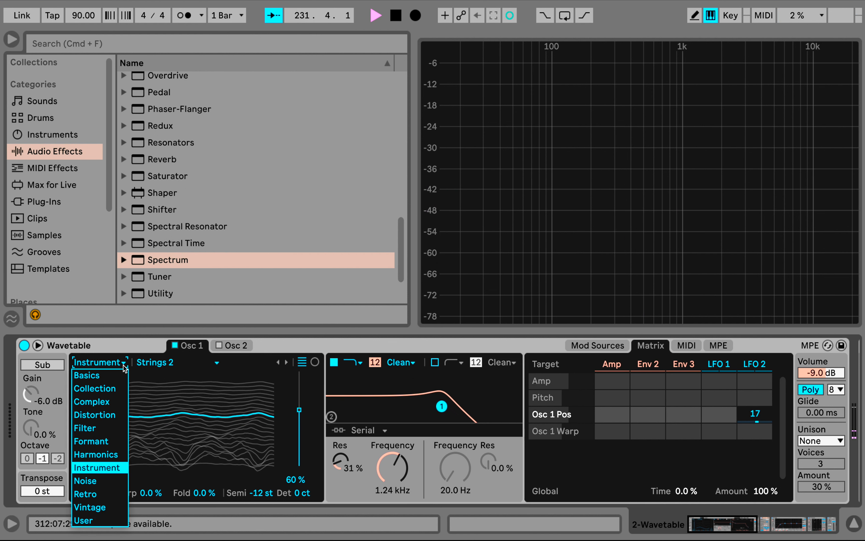
click(107, 375)
click(150, 362)
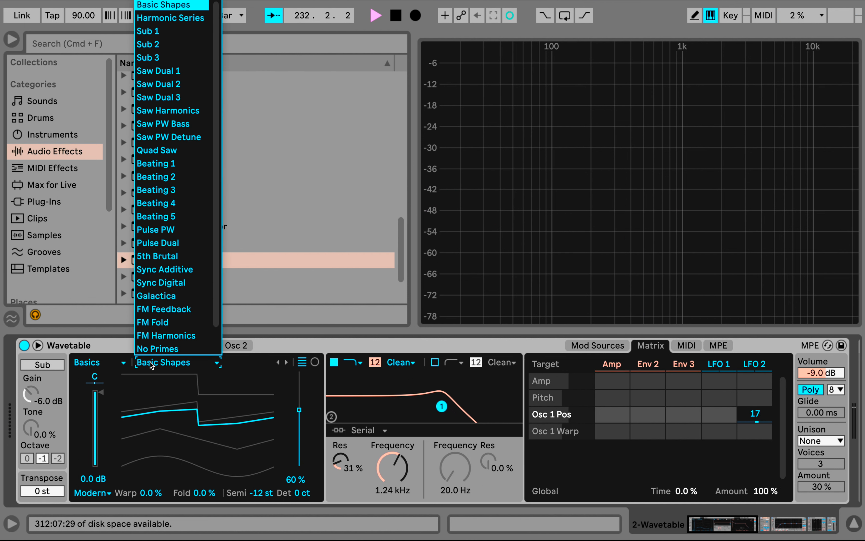
click(154, 7)
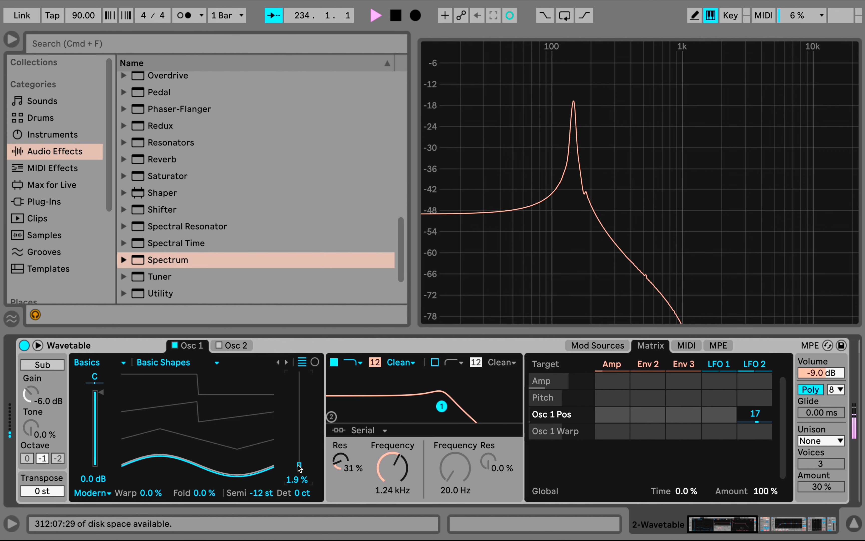
drag(162, 488, 162, 508)
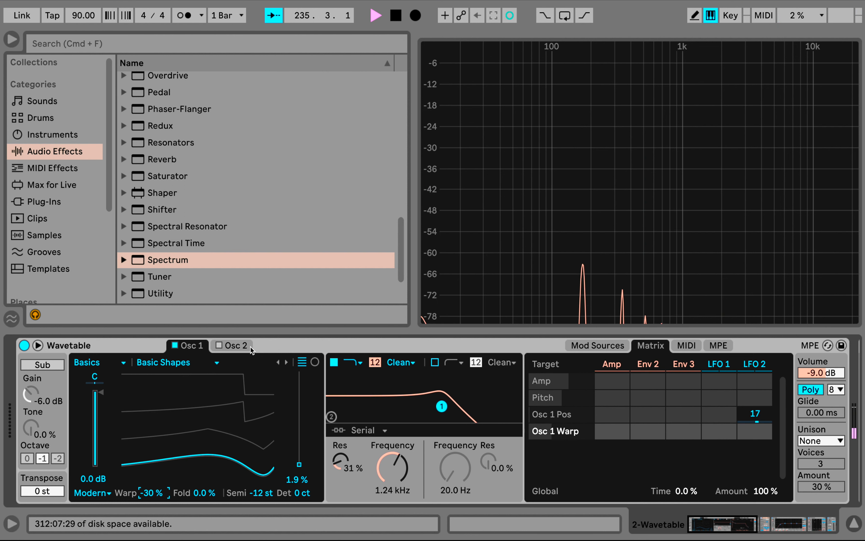
Replace the edited Wavetable with a fresh default Wavetable instrument and narrow the browser to enlarge the Spectrum display
click(268, 343)
key(Delete)
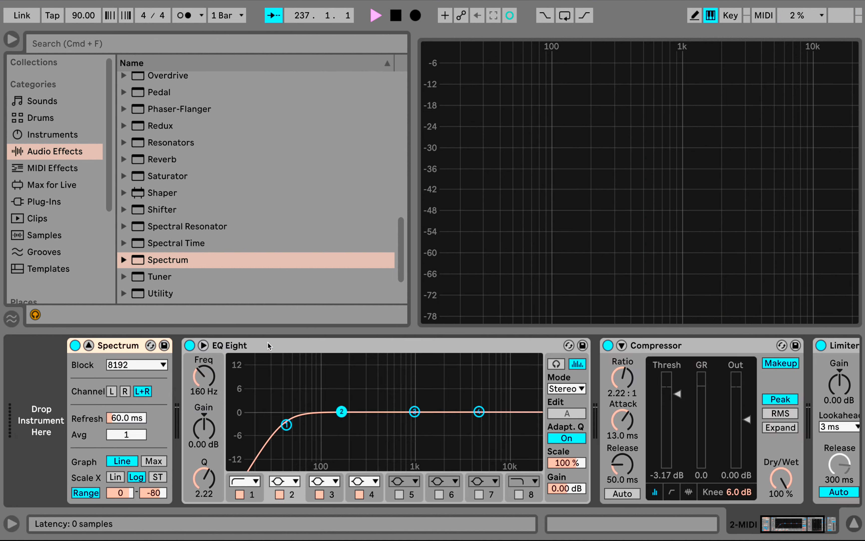
click(40, 131)
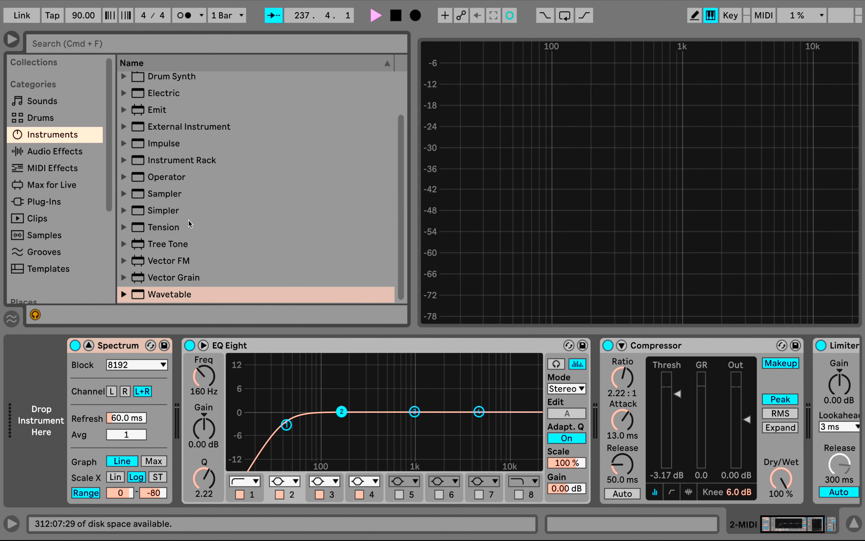
double_click(162, 295)
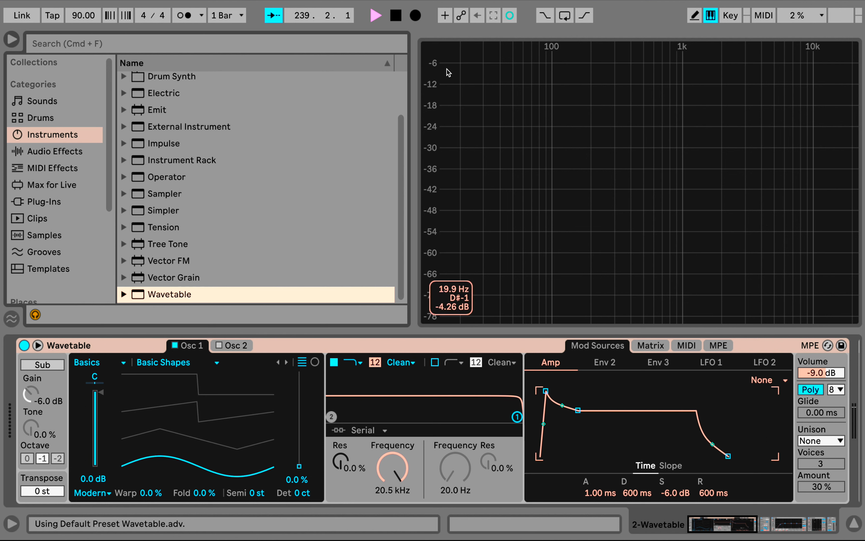
drag(411, 79, 375, 79)
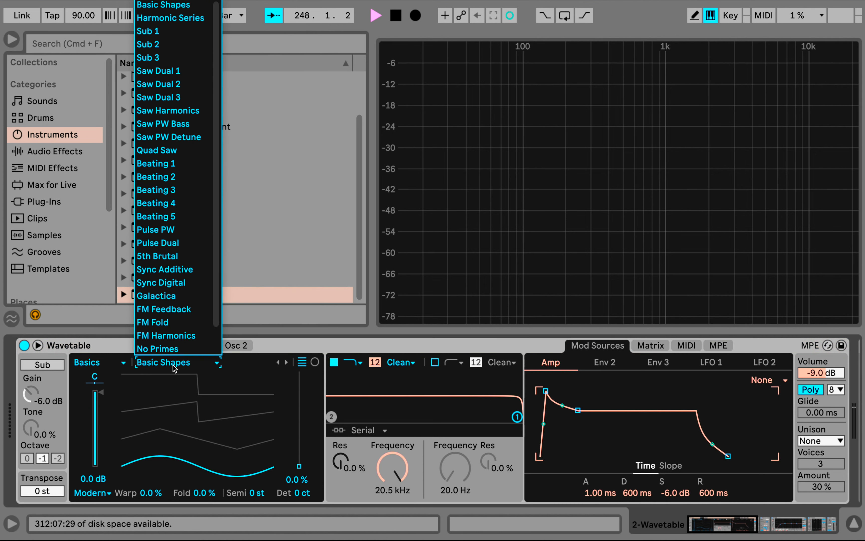
Audition the FM Feedback wavetable in Osc 1 and return to Basic Shapes
click(165, 309)
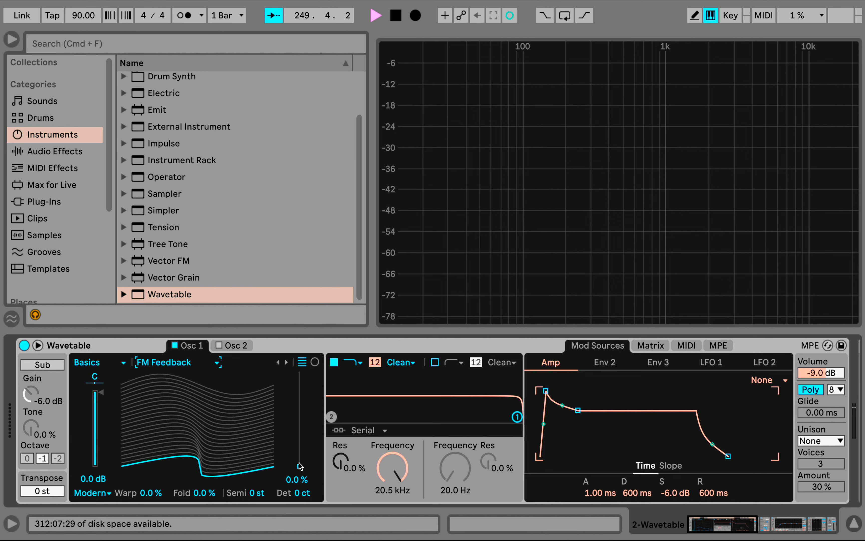
mouse_move(300, 465)
mouse_down()
mouse_move(299, 391)
mouse_move(300, 469)
mouse_up()
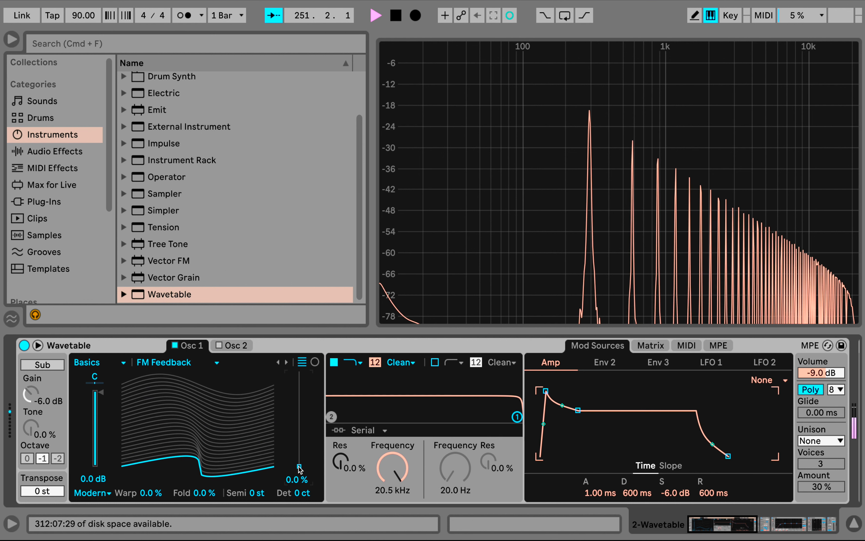
click(145, 365)
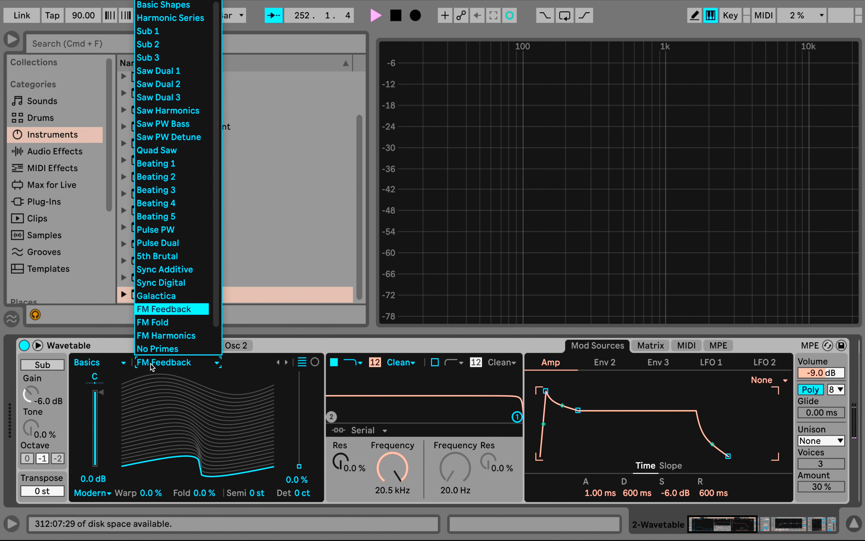
click(179, 10)
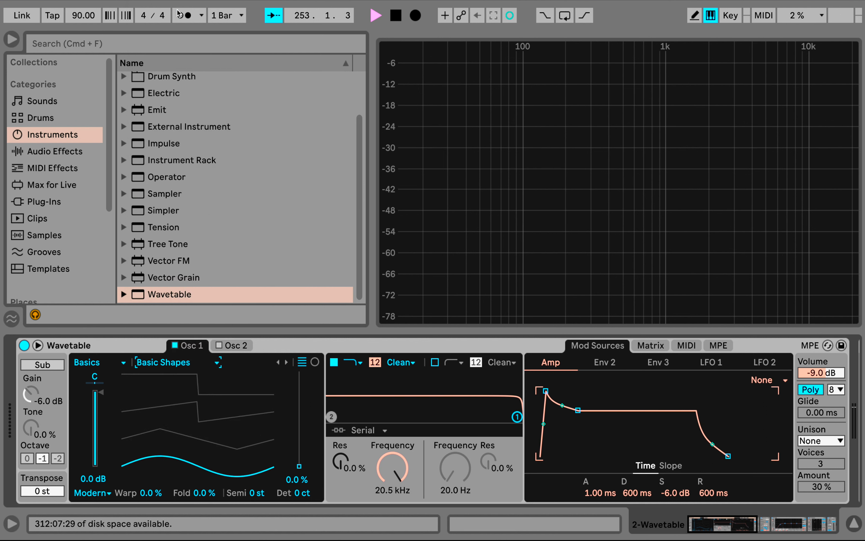
click(115, 368)
click(107, 375)
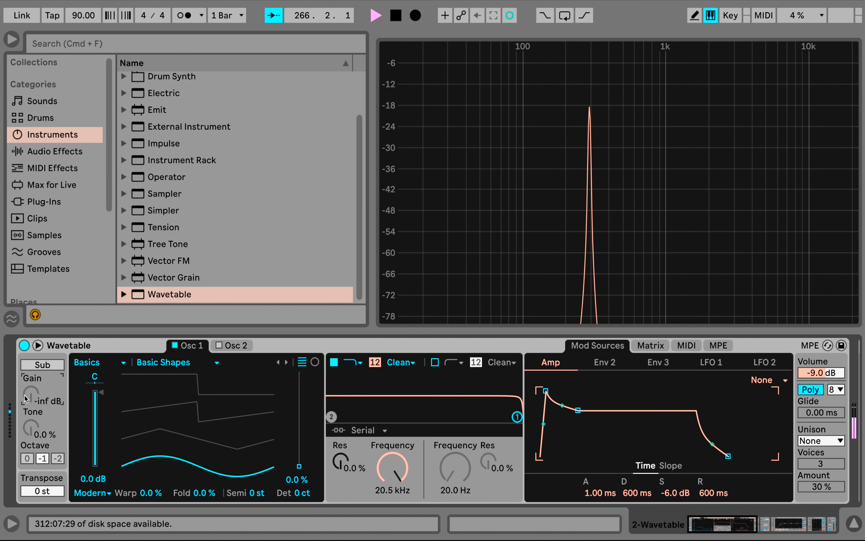
Set the sub oscillator's gain to -6.7 dB and tone to 35%, and switch the sub off
click(37, 368)
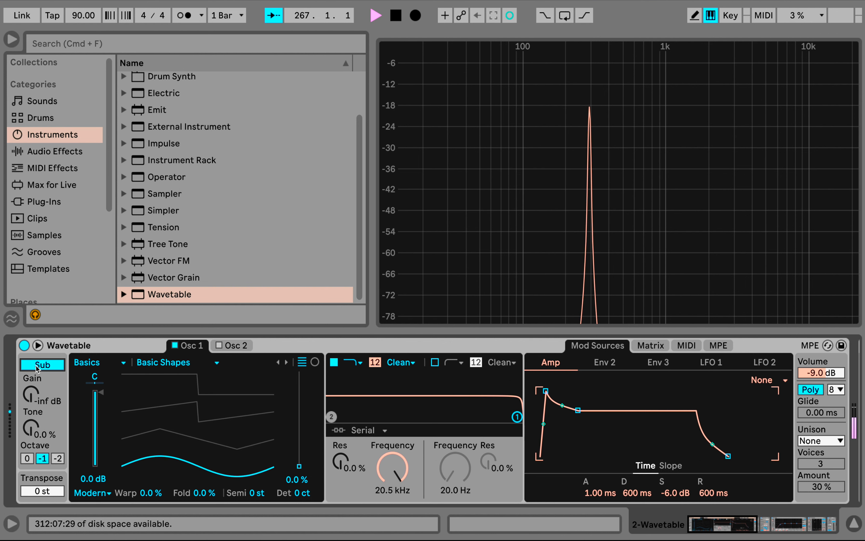
drag(31, 394, 31, 371)
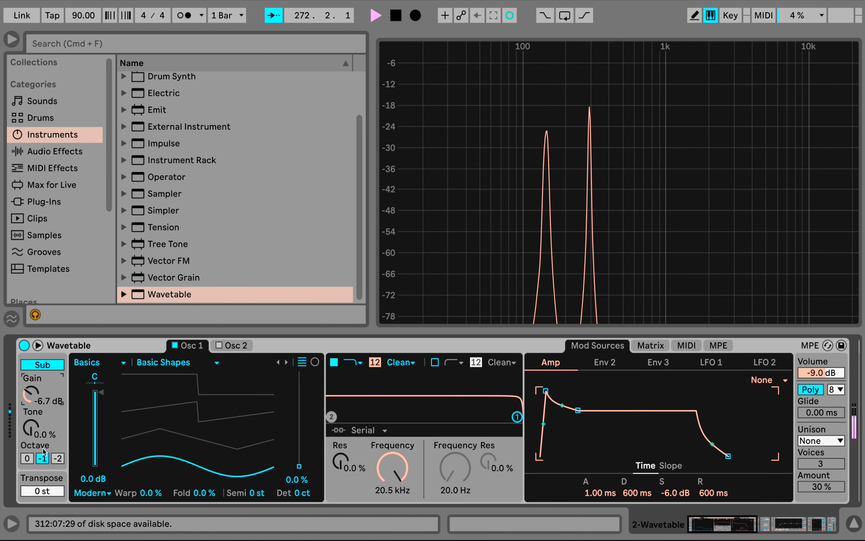
drag(32, 436, 32, 424)
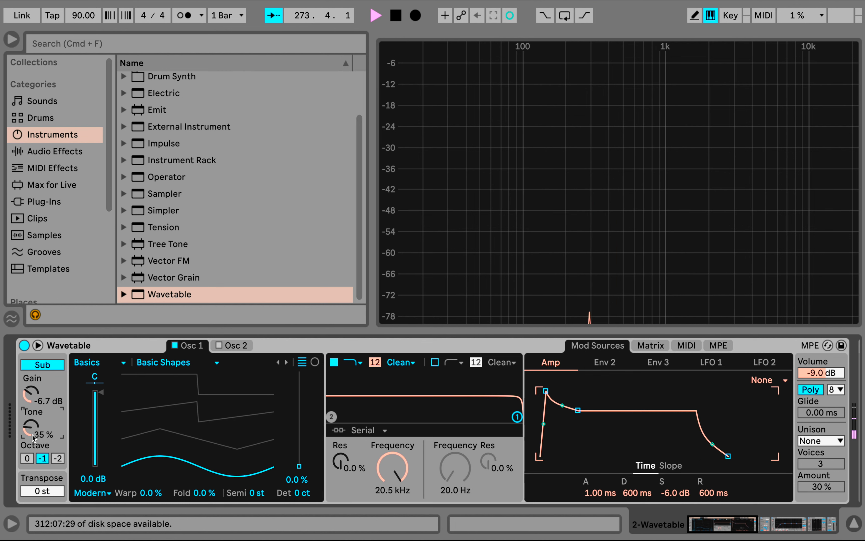
mouse_move(393, 465)
mouse_down()
mouse_move(392, 487)
mouse_move(397, 471)
mouse_up()
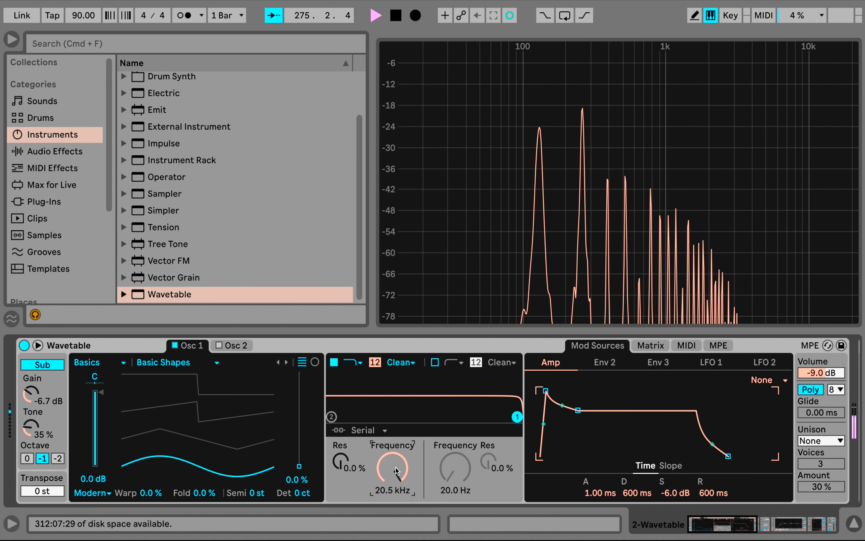
click(46, 367)
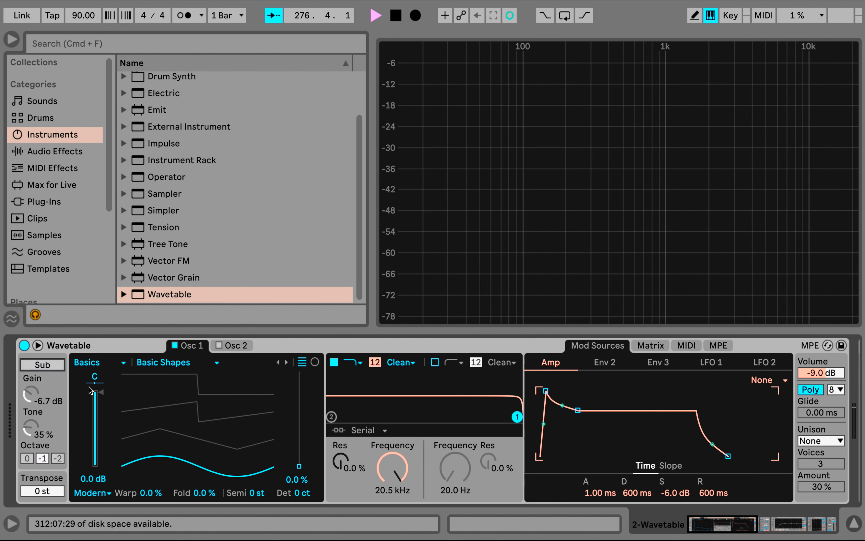
Switch Osc 1's effect mode to None and on to Fm, with the FM amount at 8.6%
click(103, 495)
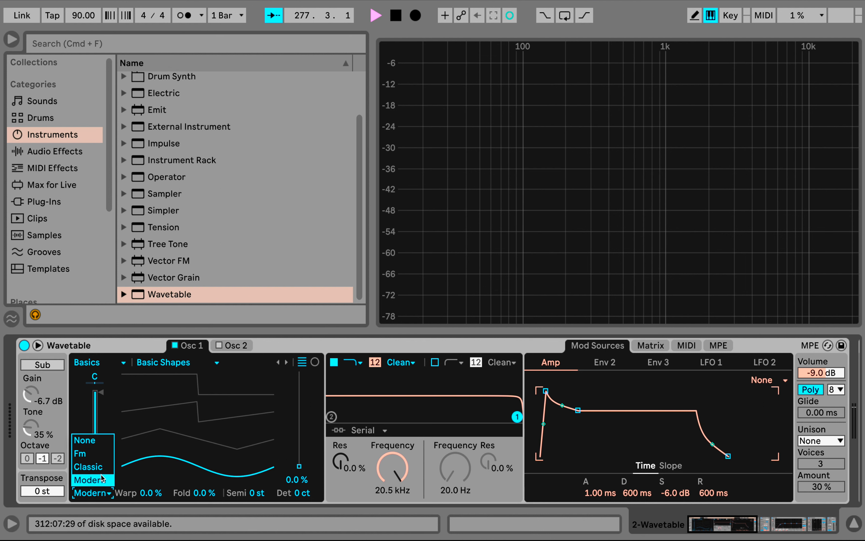
click(101, 443)
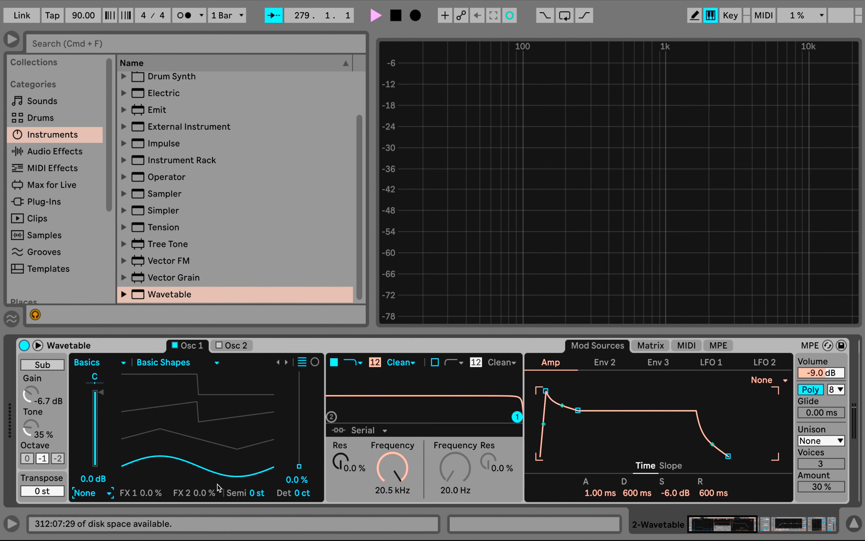
click(82, 500)
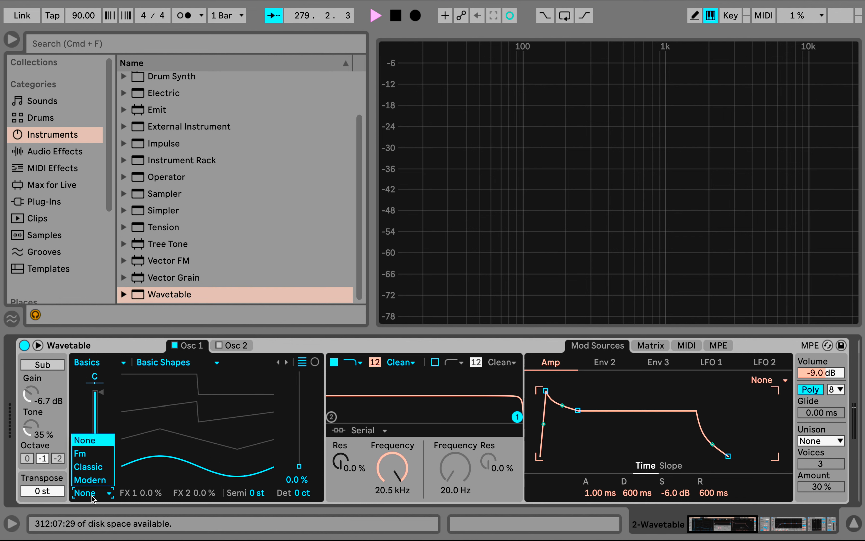
click(95, 459)
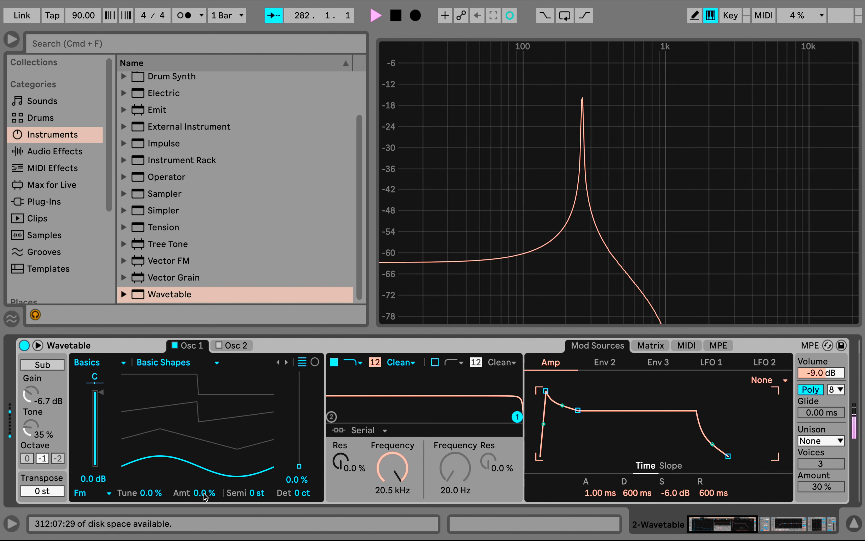
mouse_move(204, 493)
mouse_down()
mouse_move(204, 470)
mouse_move(204, 483)
mouse_up()
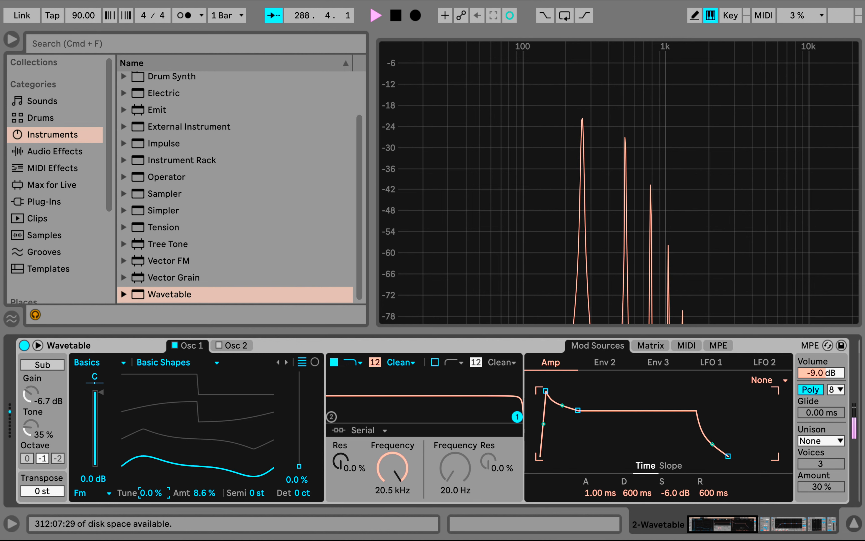
Try Osc 1's FM Tune at 100%, 50% and 33%, and reset both Tune and Amt to 0%
drag(151, 493, 151, 457)
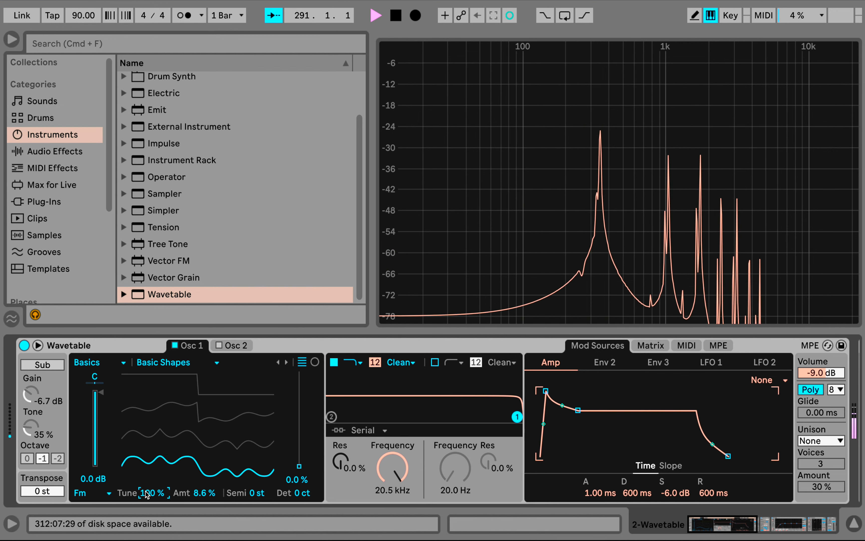
drag(145, 491, 146, 500)
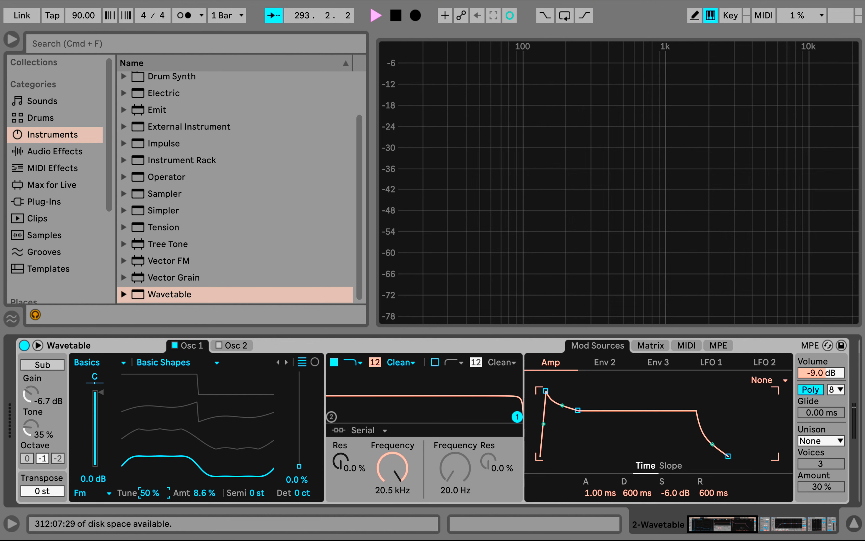
drag(146, 500, 147, 496)
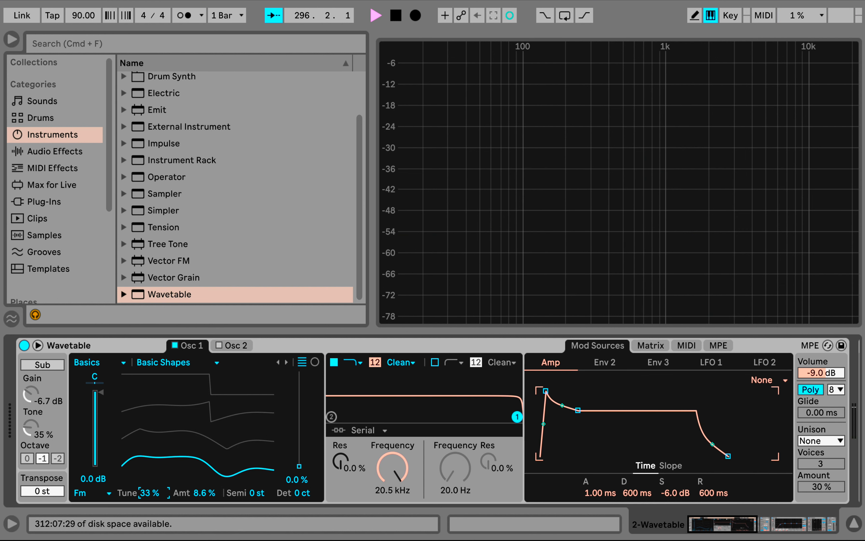
key(Return)
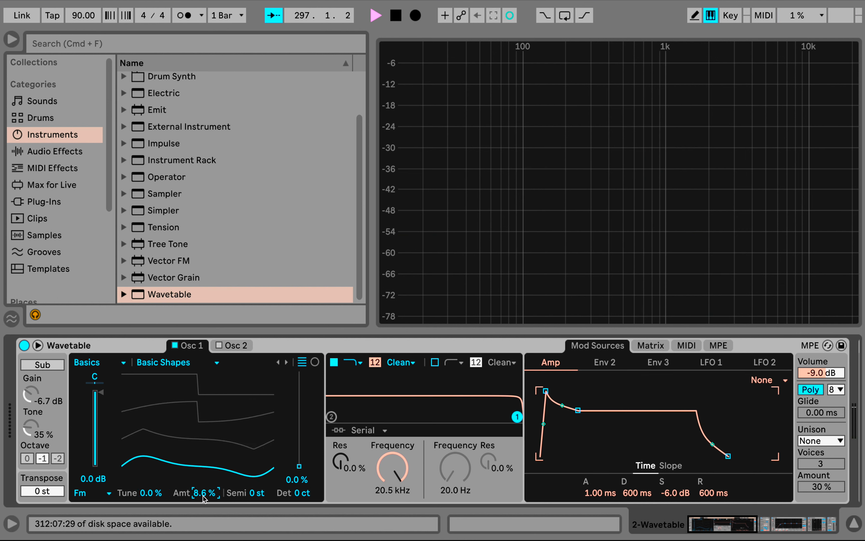
key(Delete)
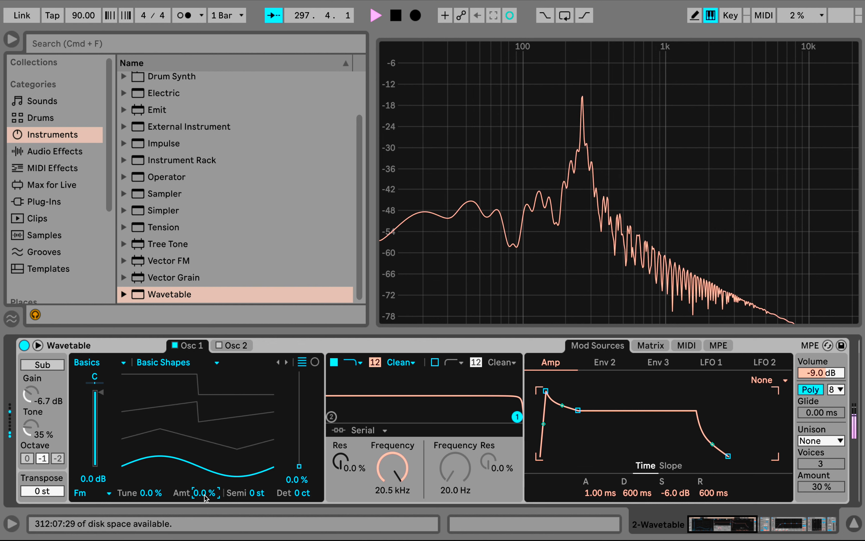
Set Osc 1's FM amount to 33% and Semi to -12 st, and modulate the FM amount from LFO 1 by 17
mouse_move(202, 498)
mouse_down()
mouse_move(202, 452)
mouse_move(202, 481)
mouse_up()
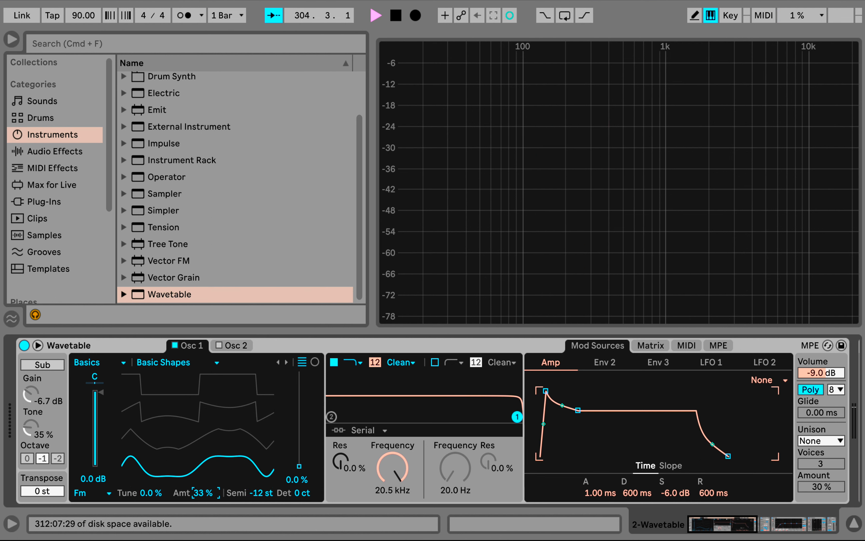
click(651, 346)
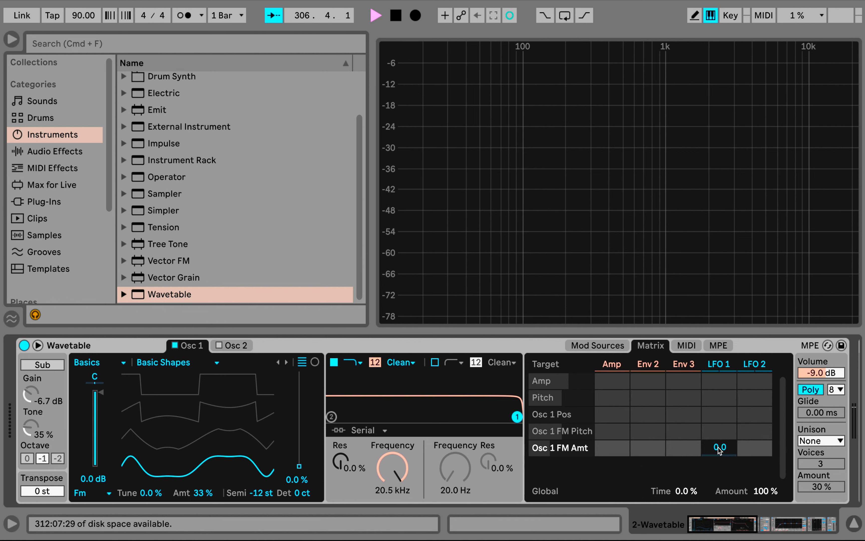
drag(720, 450, 720, 430)
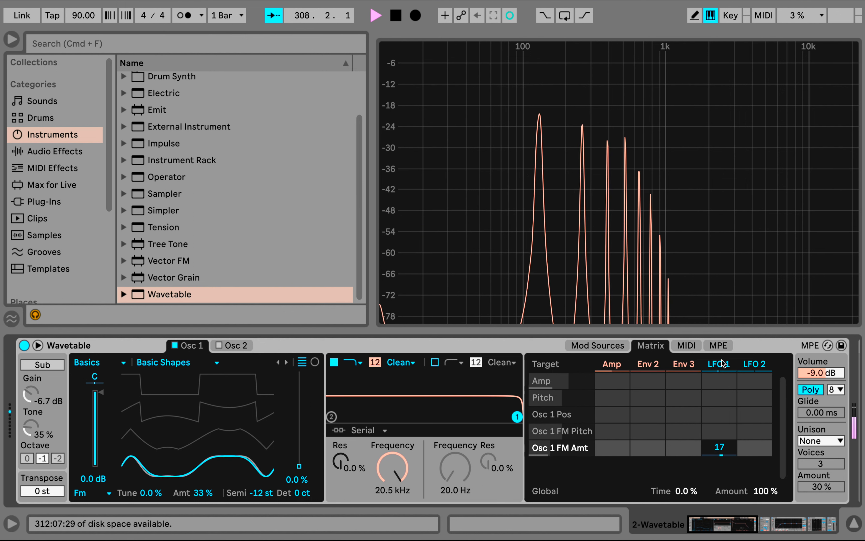
click(717, 366)
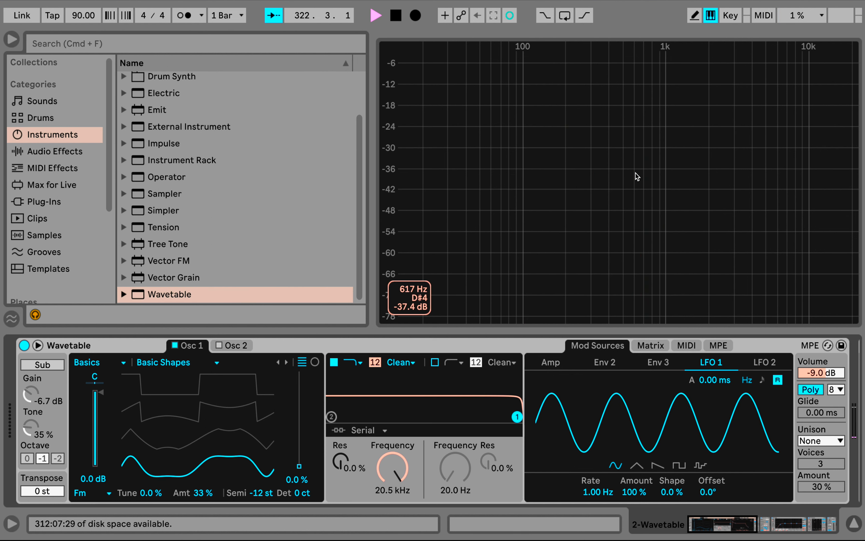
Reset Osc 1's FM amount to 0% and switch its effect mode to Classic
double_click(201, 494)
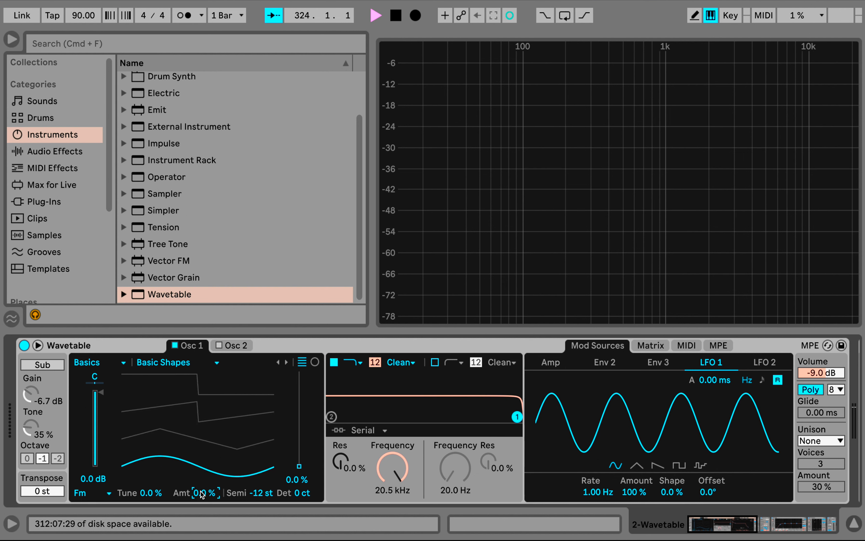
click(106, 494)
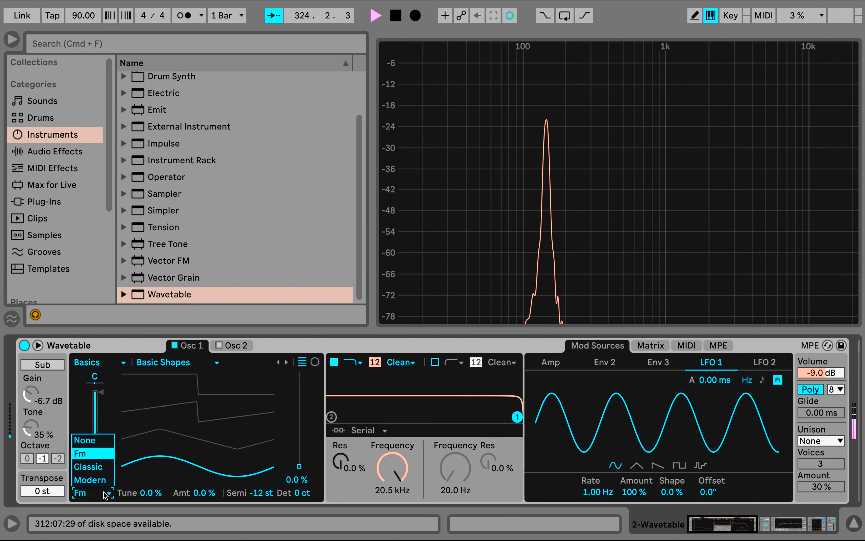
click(99, 468)
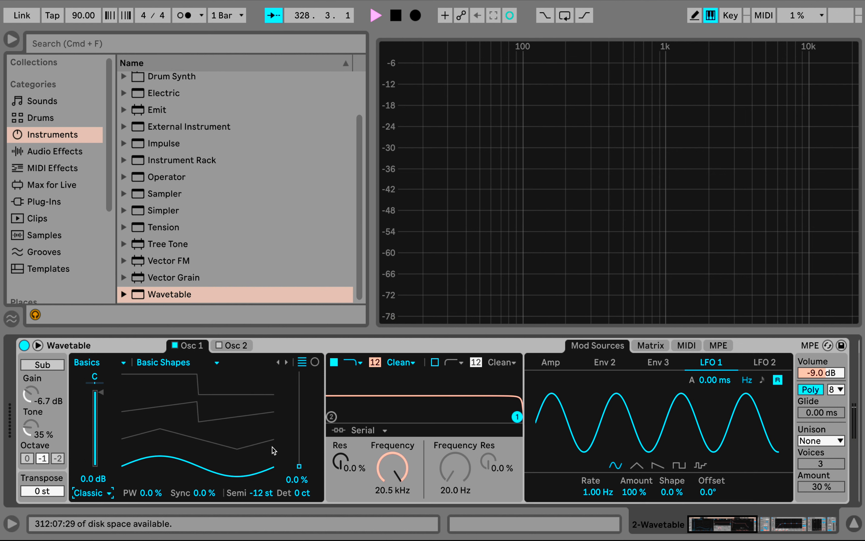
mouse_move(301, 466)
mouse_down()
mouse_move(299, 373)
mouse_move(299, 466)
mouse_up()
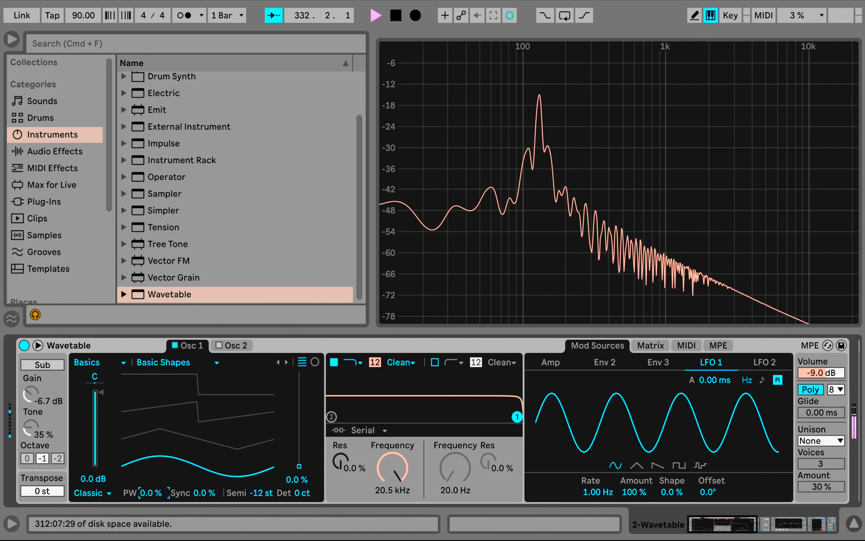
Set Osc 1's pulse width to 77% and modulate it from LFO 1 by 7.8
drag(148, 493, 148, 479)
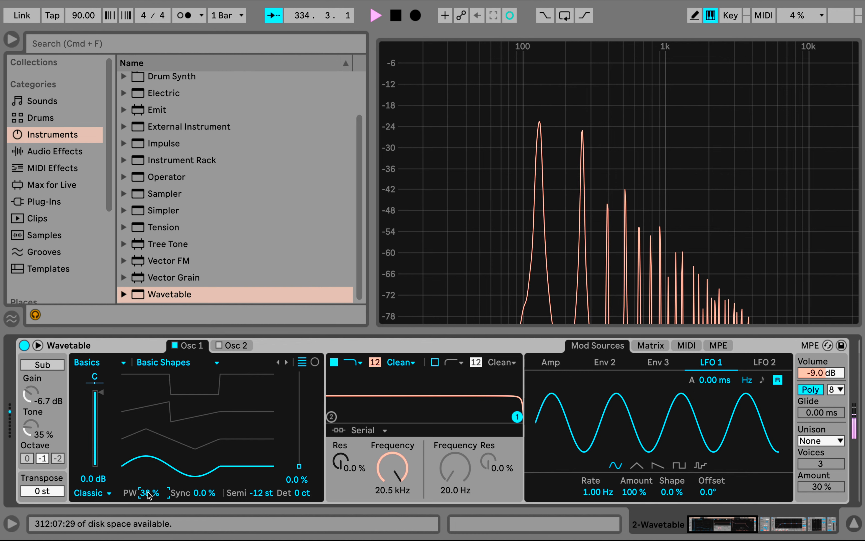
drag(152, 490, 149, 486)
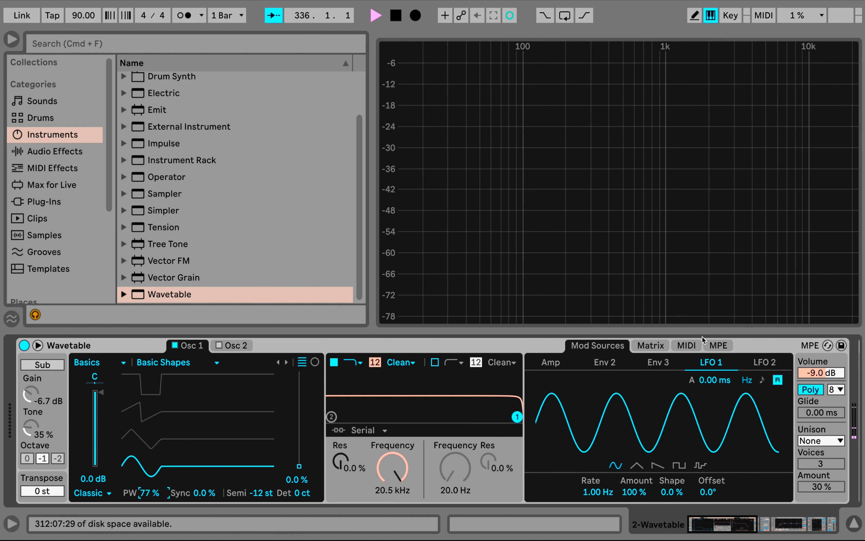
click(656, 344)
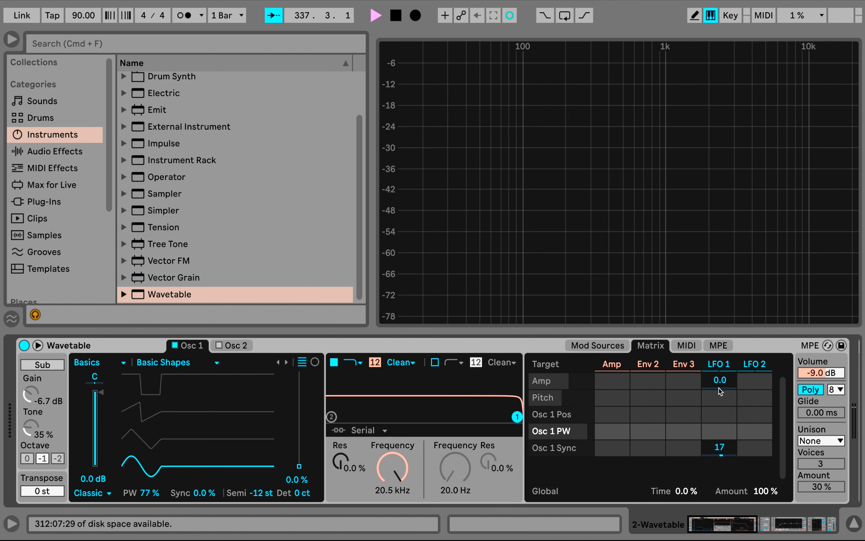
drag(718, 431, 718, 425)
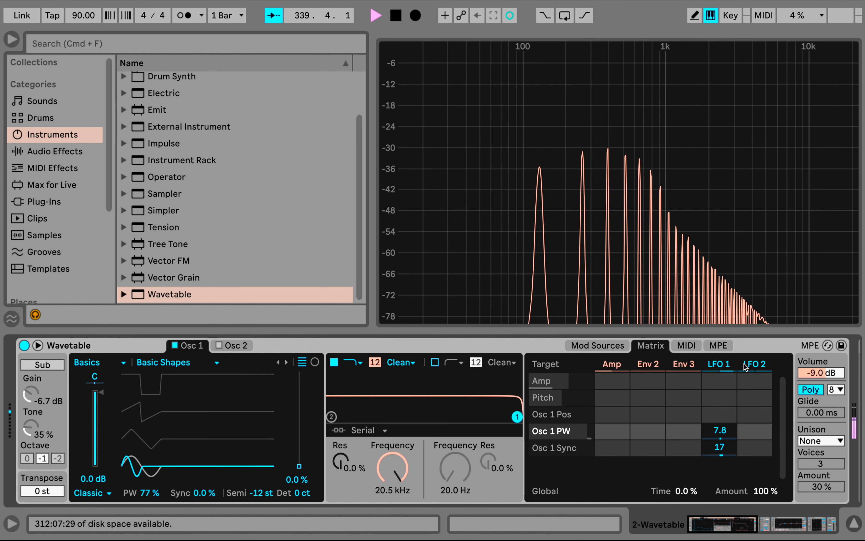
Slow LFO 1's rate to 0.12 Hz
click(721, 365)
drag(605, 491, 605, 511)
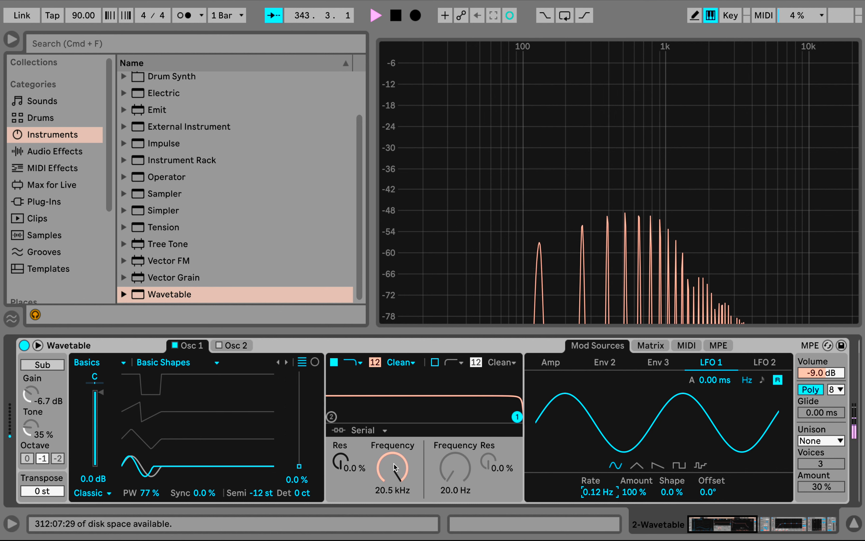
mouse_move(392, 467)
mouse_down()
mouse_move(392, 507)
mouse_move(393, 462)
mouse_up()
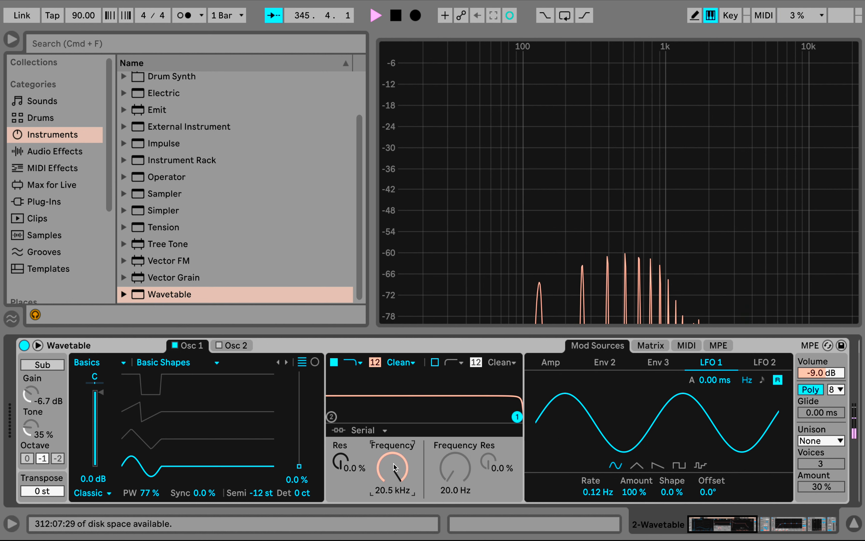
Enable the sub oscillator and set its tone to 0%
click(56, 365)
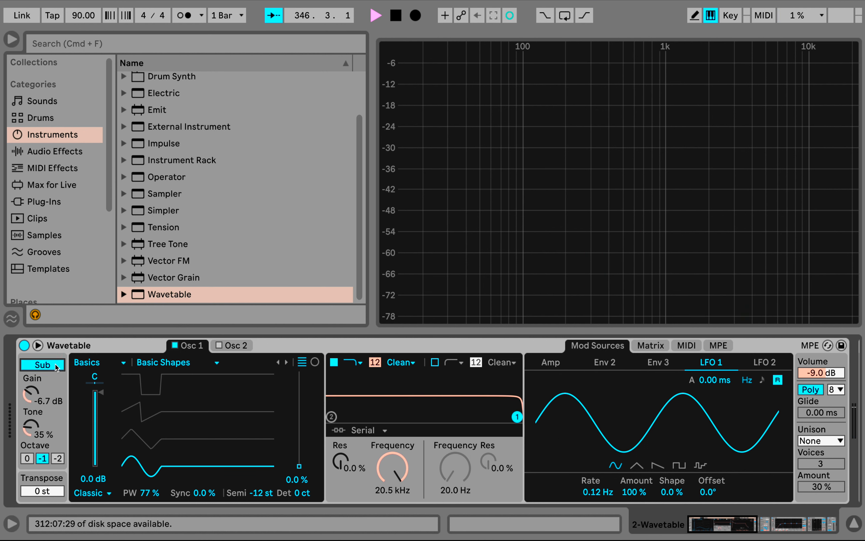
drag(25, 432, 25, 445)
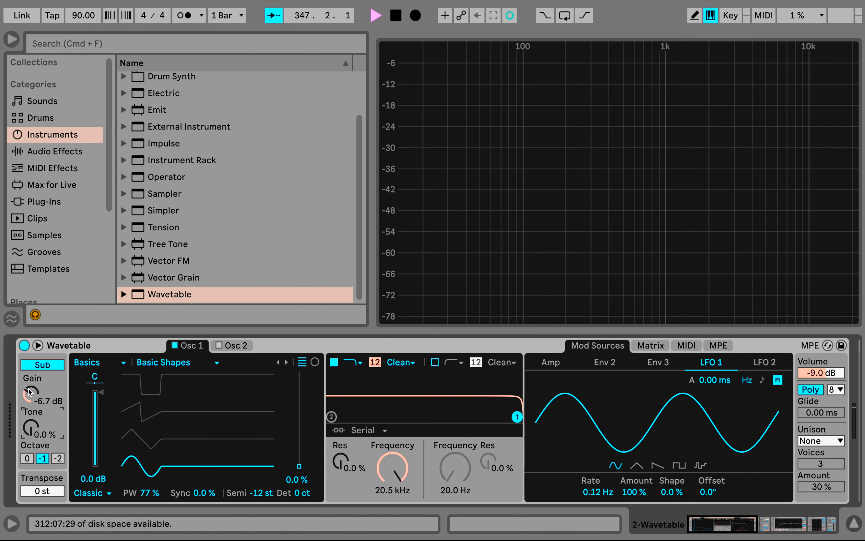
Set the sub oscillator's gain to -5.2 dB and its tone to 22%
drag(30, 392, 31, 381)
drag(32, 433, 31, 426)
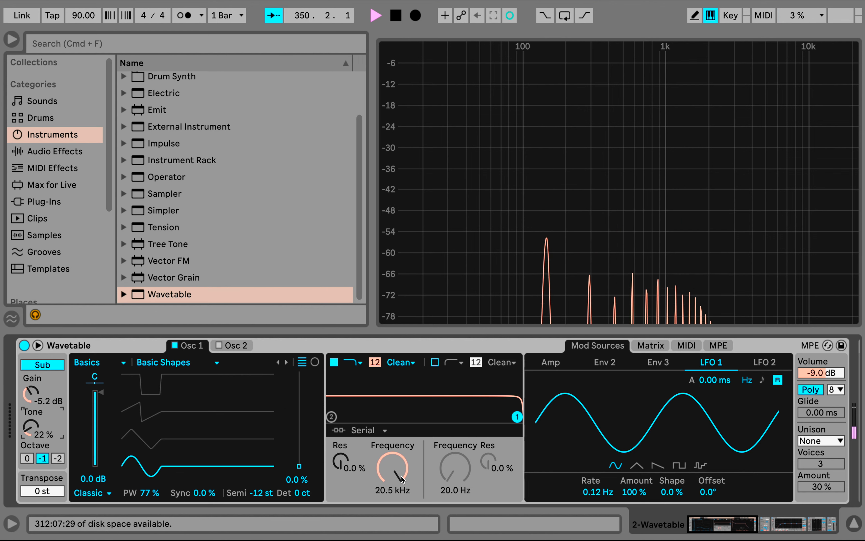
Lower filter 1's frequency to 3.93 kHz, using the MS2 circuit with 4.88 dB of drive
drag(402, 478, 402, 497)
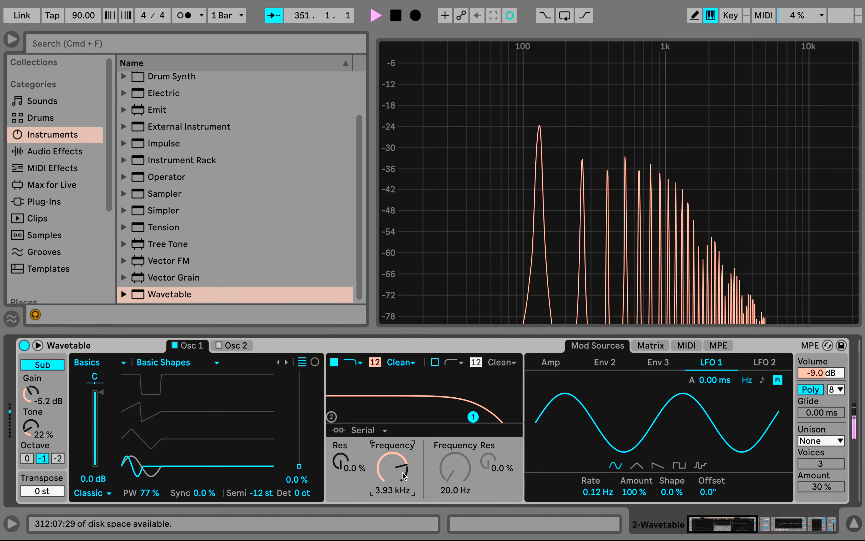
click(400, 363)
click(402, 400)
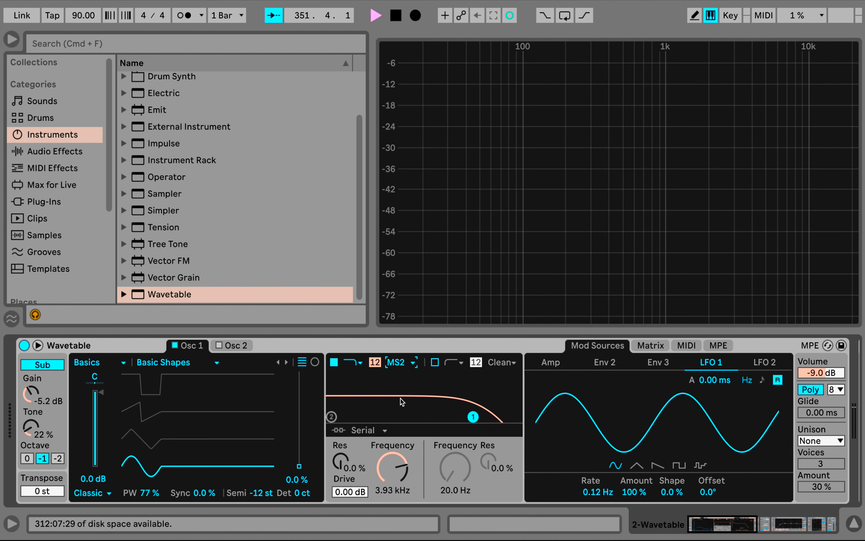
drag(345, 494, 345, 479)
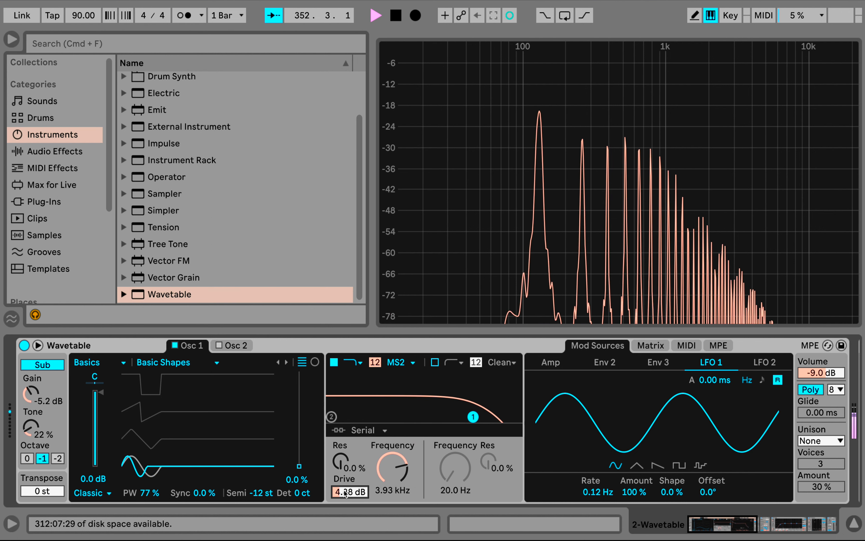
Insert the Chorus-Ensemble audio effect between Wavetable and Spectrum
scroll(414, 436, right, 5)
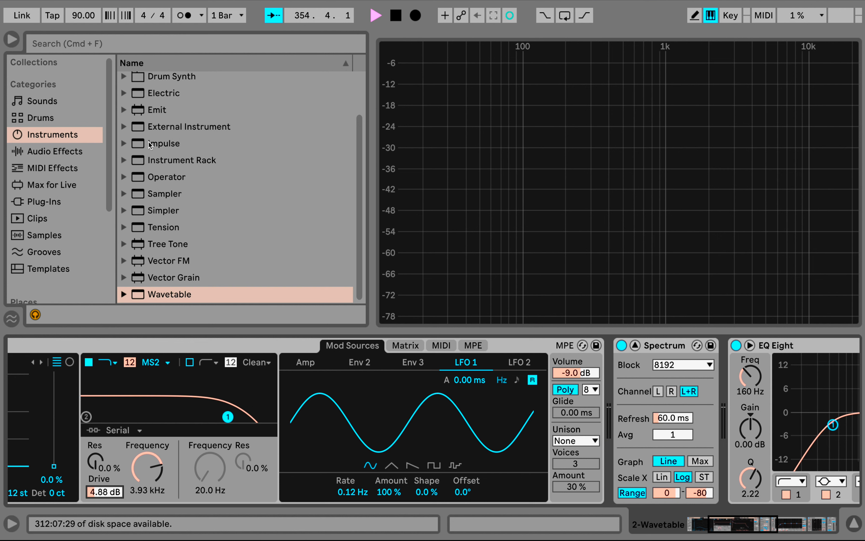
click(54, 151)
scroll(187, 156, up, 10)
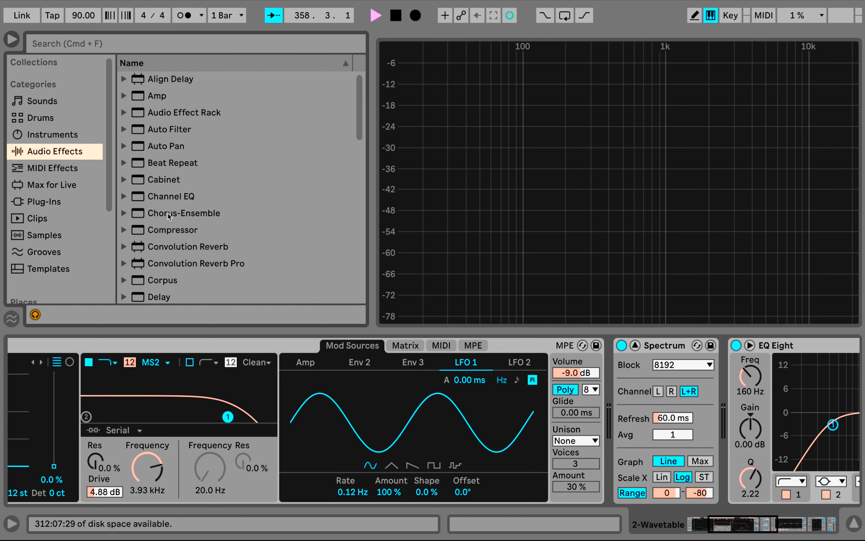
drag(167, 213, 632, 433)
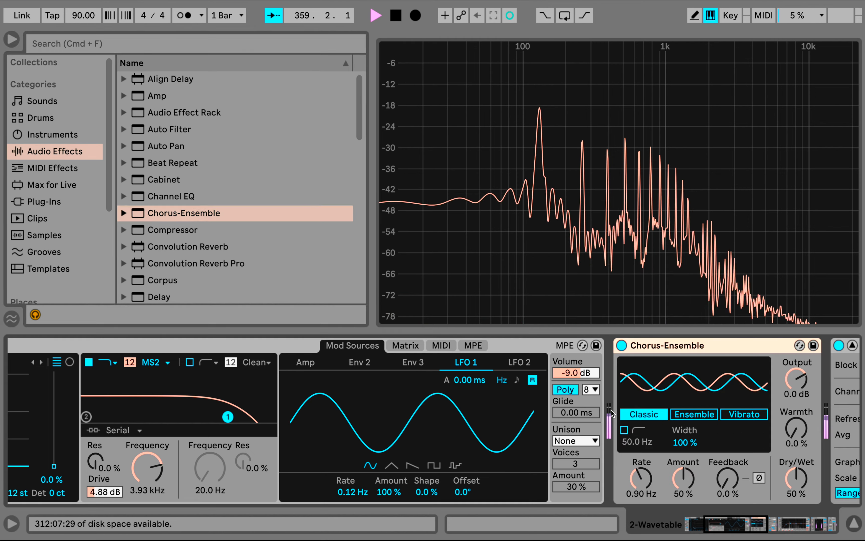
Configure Chorus-Ensemble with its high-pass filter on at 80.9 Hz, rate 0.66 Hz, amount 65% and dry/wet 36%
click(624, 430)
mouse_move(641, 477)
mouse_down()
mouse_move(641, 465)
mouse_move(642, 480)
mouse_up()
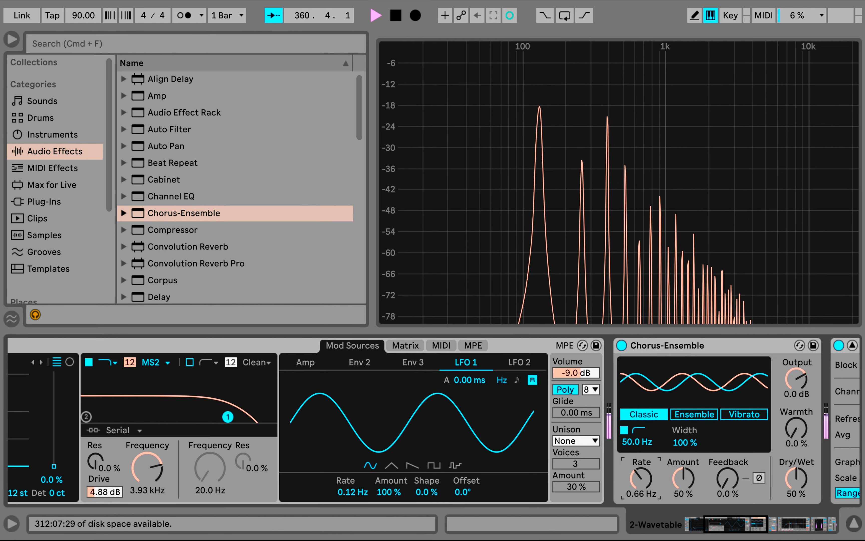
drag(797, 478, 796, 483)
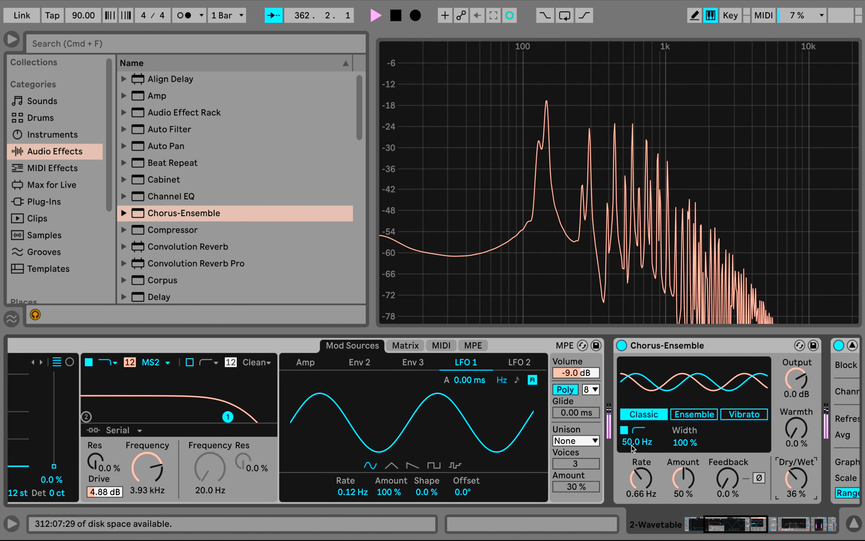
drag(638, 442, 638, 429)
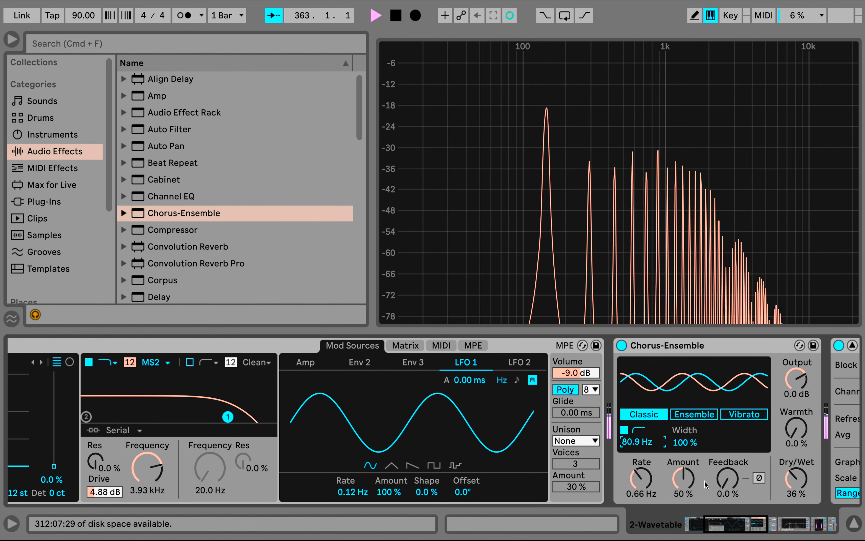
mouse_move(682, 478)
mouse_down()
mouse_move(681, 458)
mouse_move(682, 495)
mouse_up()
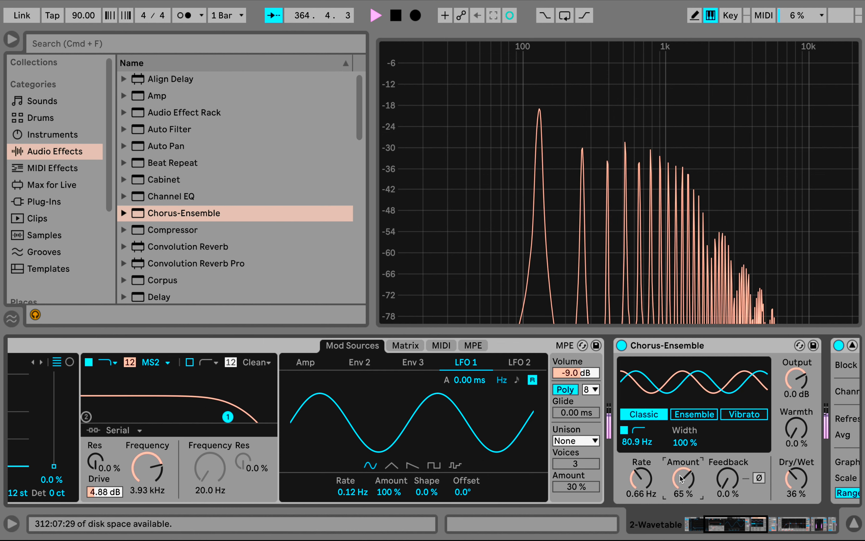
Delete Chorus-Ensemble from the device chain
click(673, 349)
key(Delete)
scroll(472, 380, left, 5)
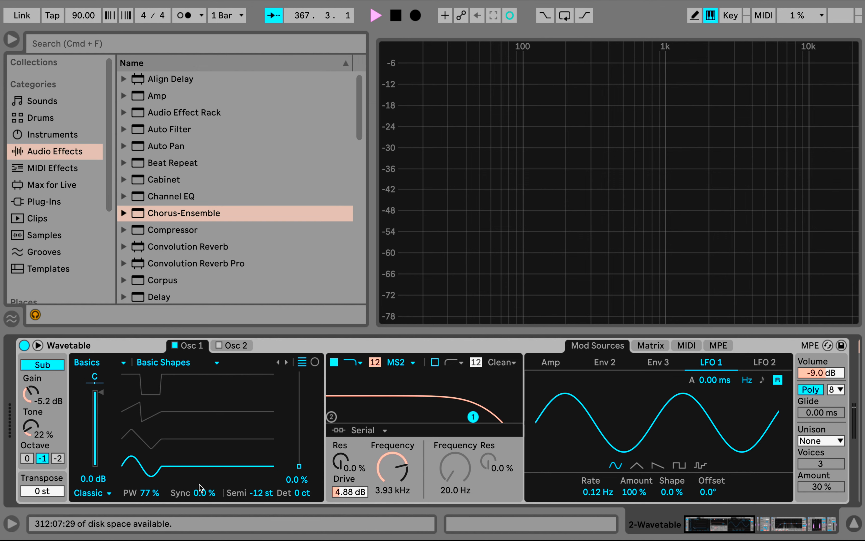
Save the Wavetable sound to the User Library as a preset named Good Sine Pulsewidth
scroll(200, 485, right, 5)
scroll(199, 485, left, 5)
click(89, 346)
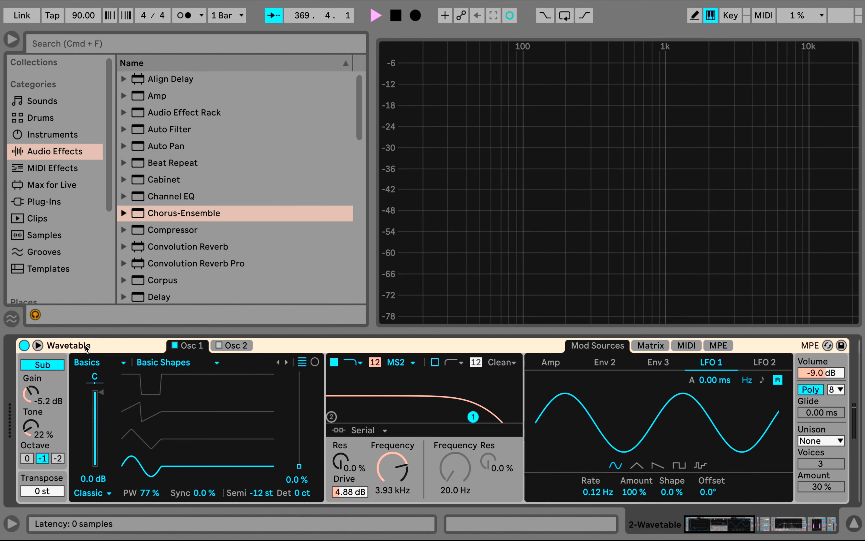
click(842, 346)
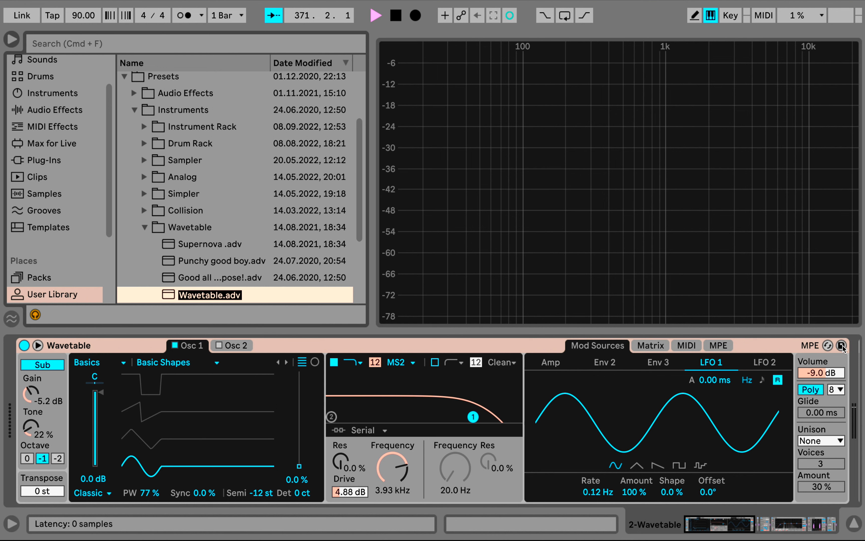
text(Good Sin)
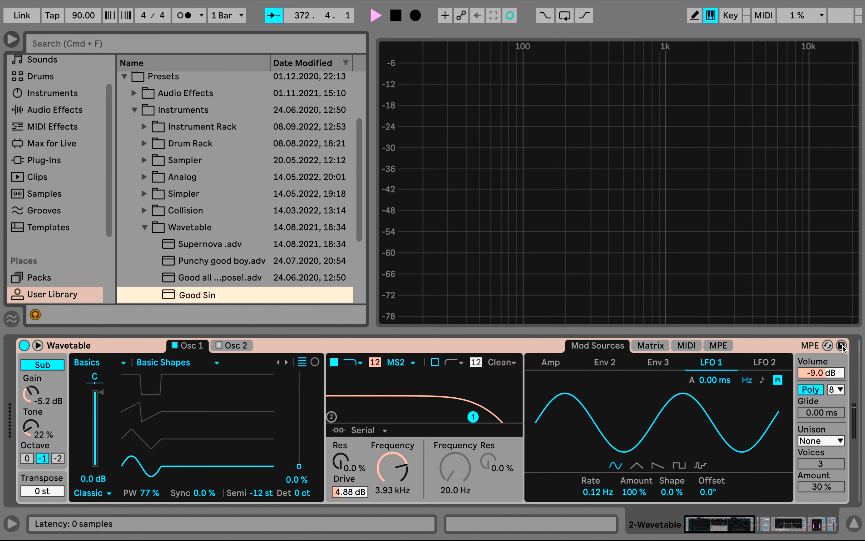
text(e Pulsewidth)
key(Return)
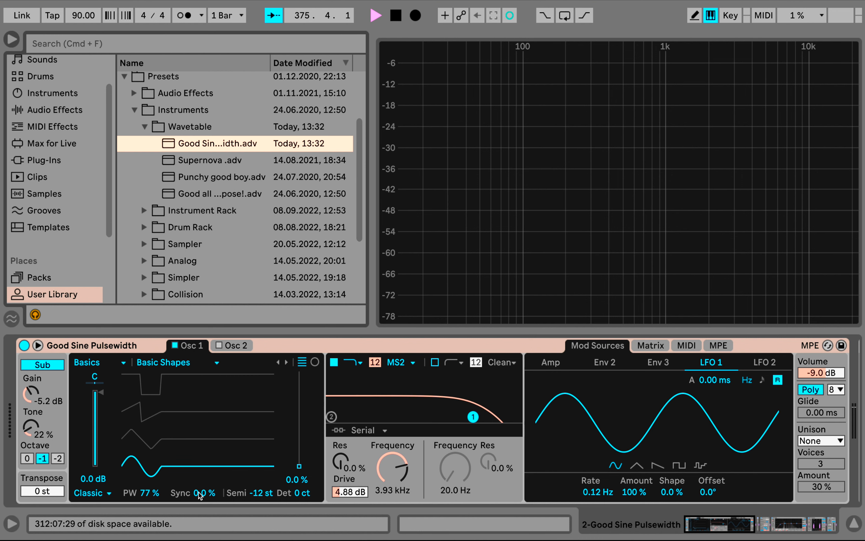
Lower filter 1's frequency to 1.54 kHz
drag(392, 467, 393, 497)
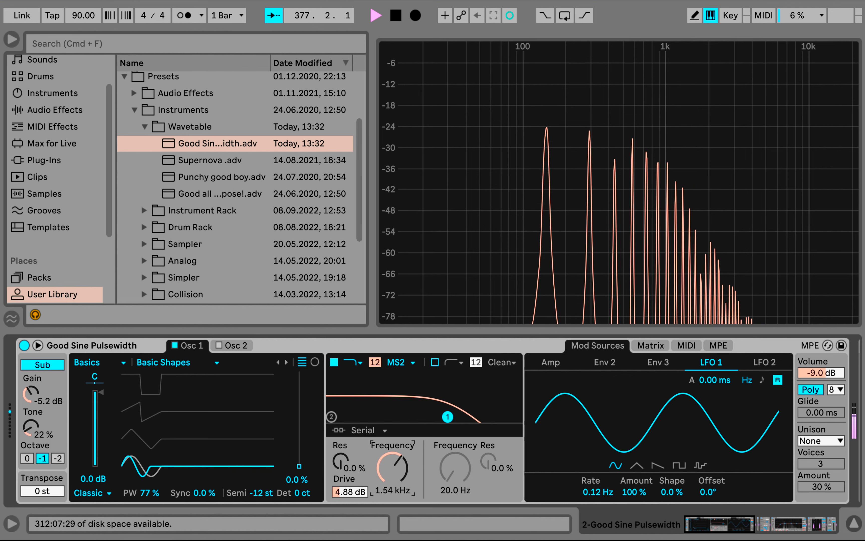
Set Osc 1's sync to 56% and modulate it from LFO 1
drag(204, 493, 204, 464)
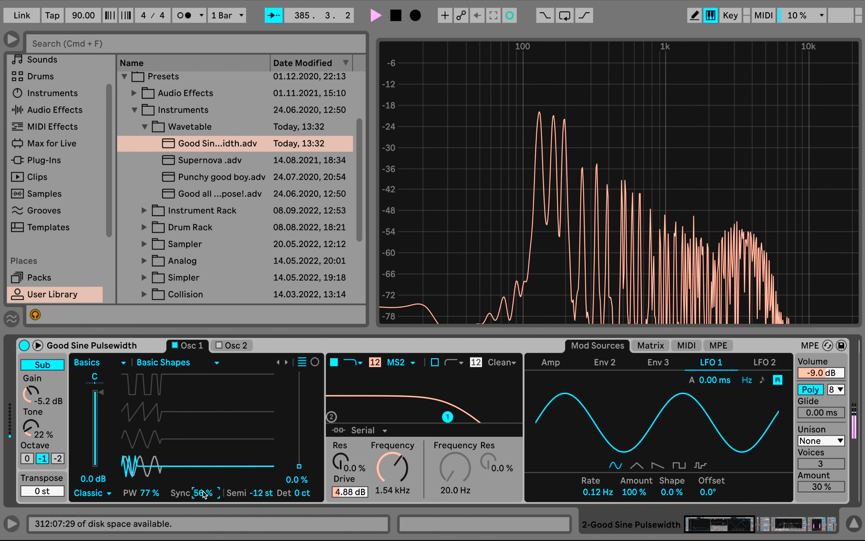
drag(203, 495, 221, 497)
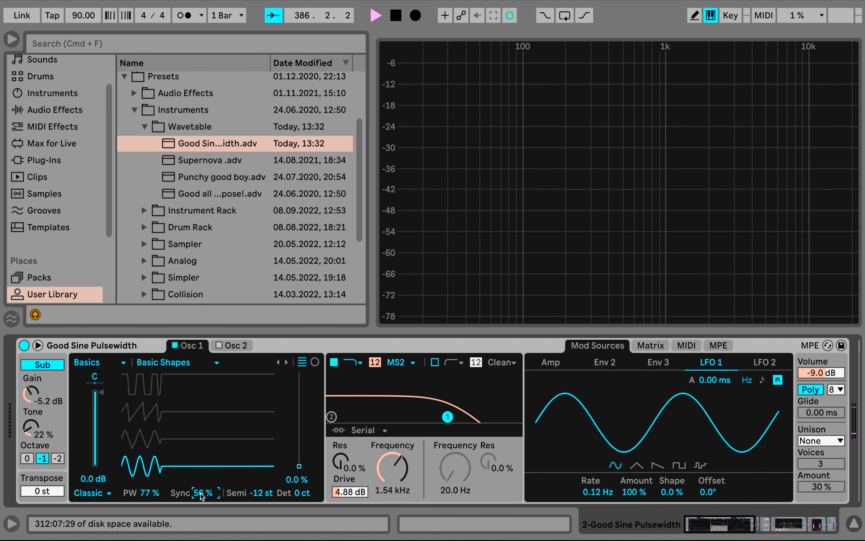
click(649, 346)
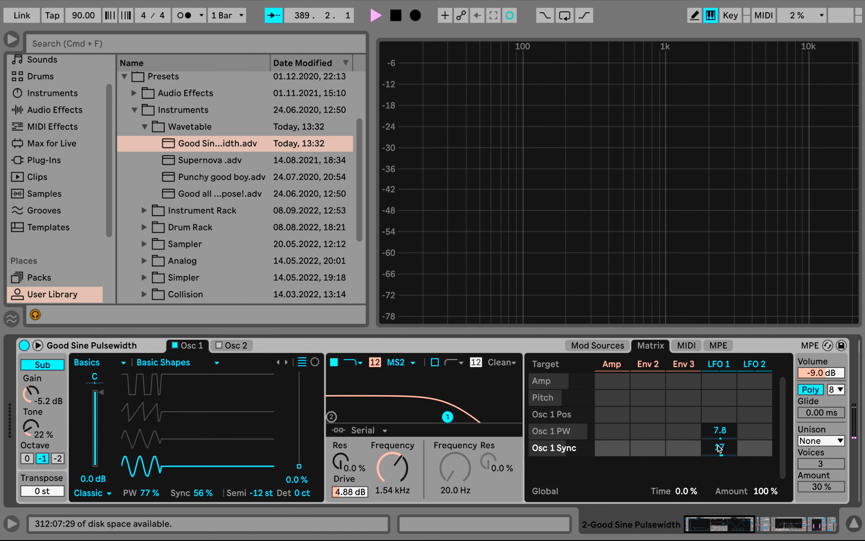
Clear LFO 1's modulation of Osc 1's pulse width and sync, and reset both parameters to 0%
click(718, 433)
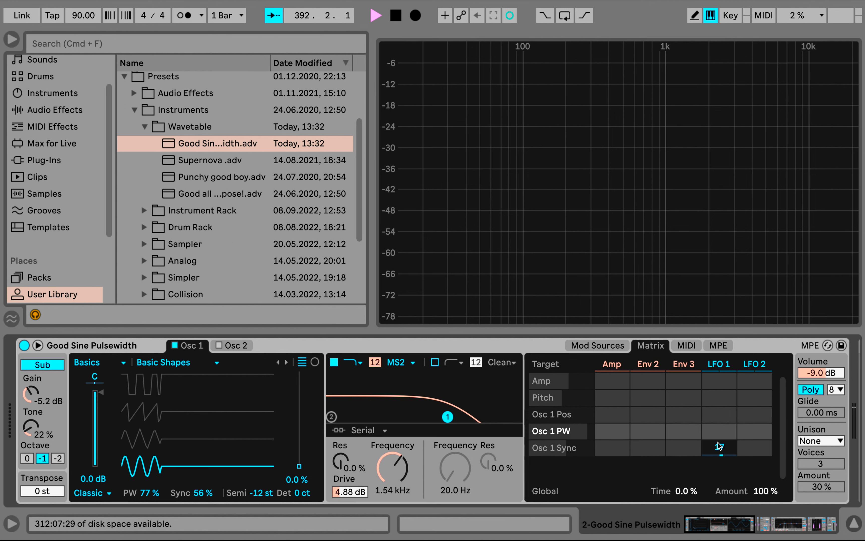
drag(718, 442, 718, 455)
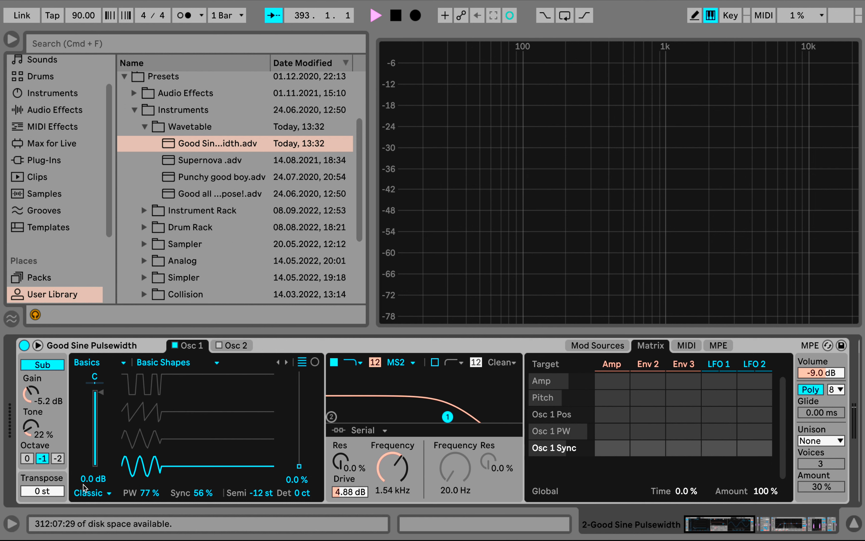
click(142, 496)
key(Delete)
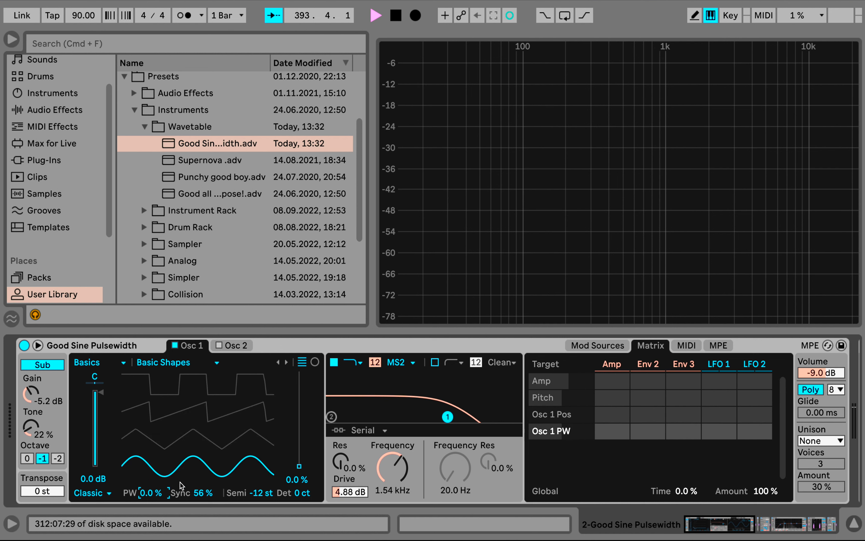
click(197, 494)
key(Delete)
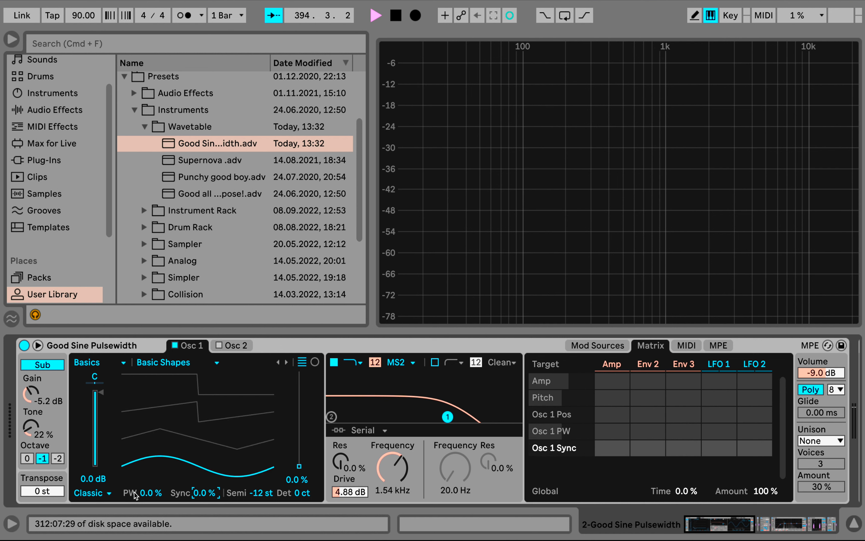
Switch Osc 1's effect mode to Modern
click(105, 494)
click(106, 481)
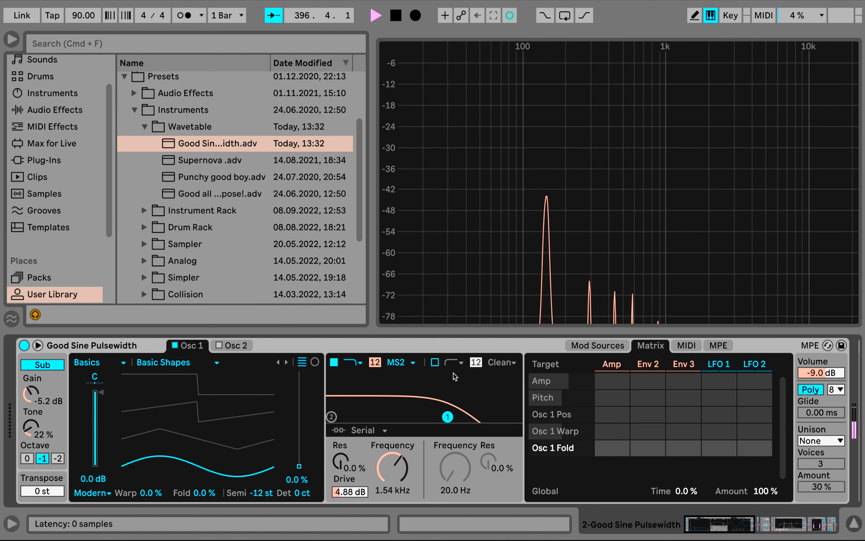
Reset filter 1's drive to 0 dB and disable the sub oscillator
click(349, 492)
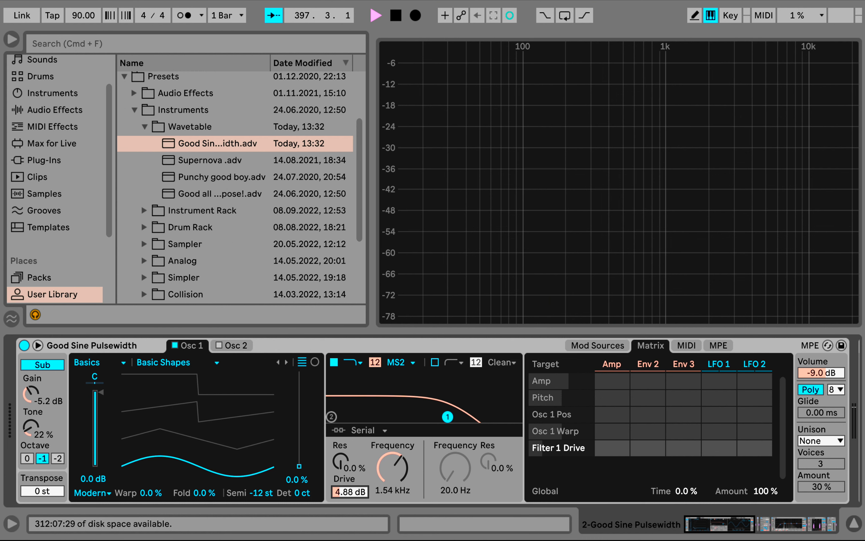
drag(350, 492, 350, 502)
click(41, 364)
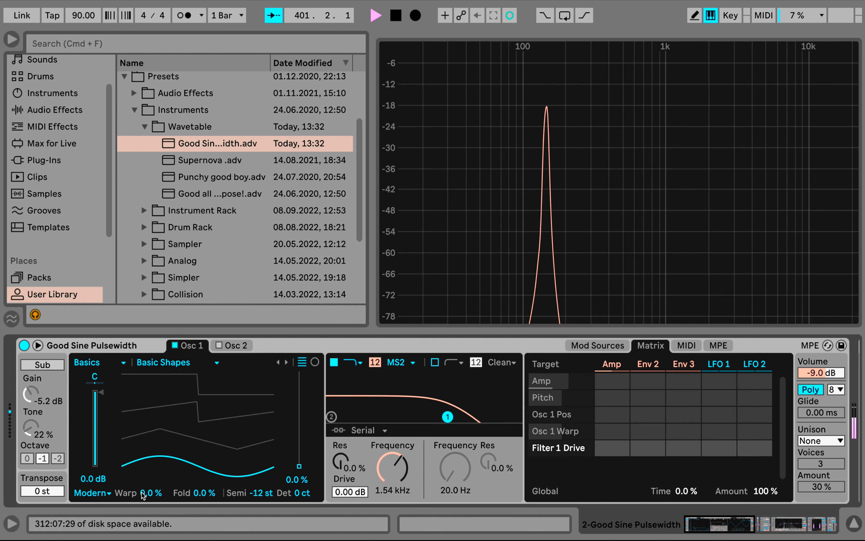
Set Osc 1's warp to 33% and modulate it slightly from LFO 1
drag(145, 496, 145, 476)
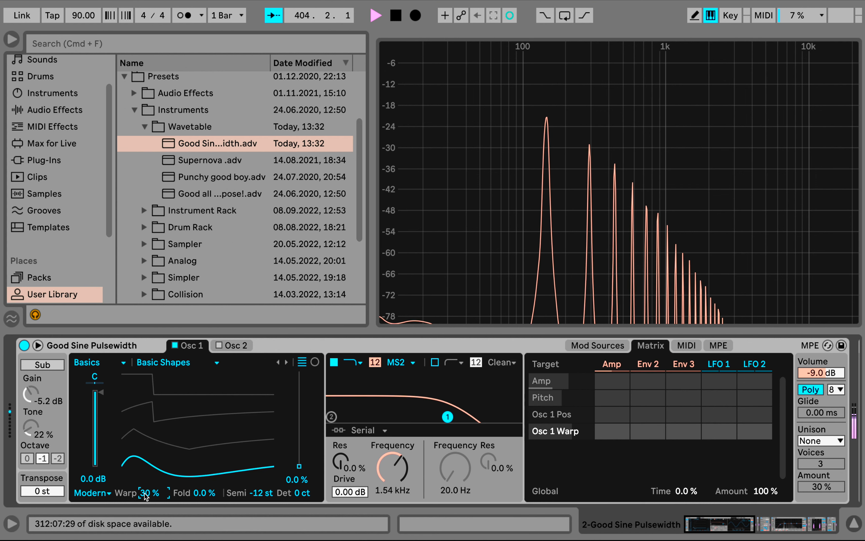
mouse_move(145, 495)
mouse_down()
mouse_move(144, 487)
mouse_move(145, 496)
mouse_up()
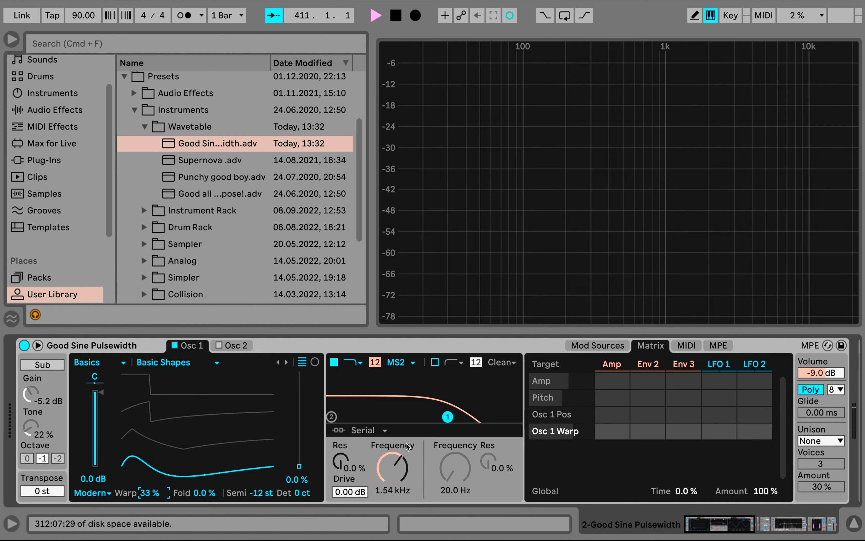
click(395, 468)
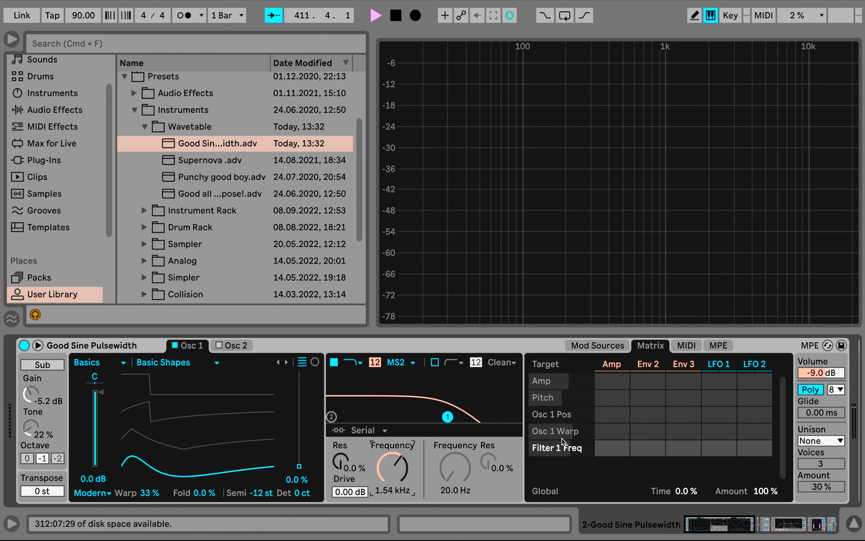
click(148, 493)
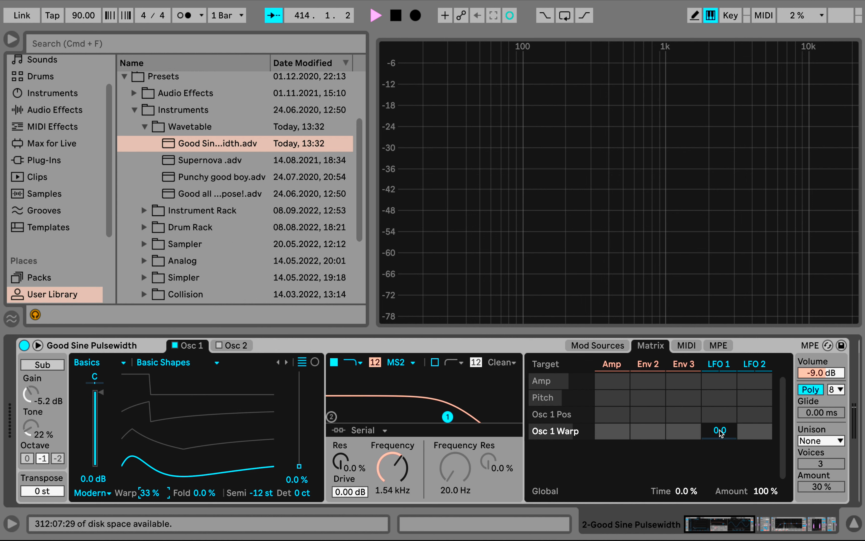
drag(720, 432, 720, 422)
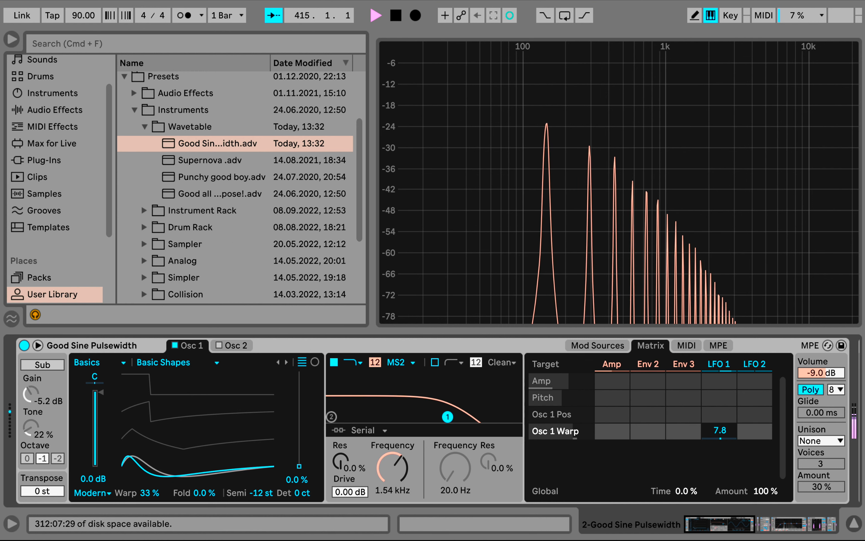
Slow LFO 1's rate to 0.05 Hz
click(721, 364)
drag(589, 494, 590, 508)
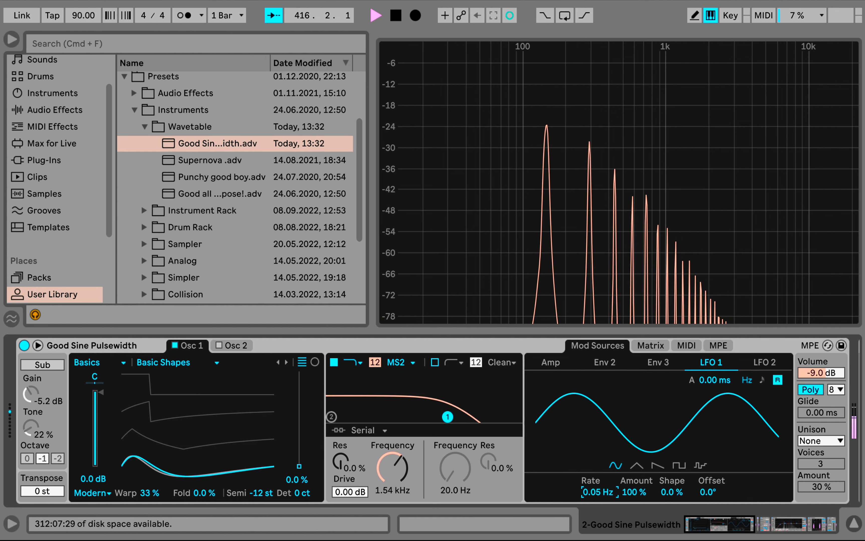
Increase LFO 1's modulation of Osc 1's warp to 100
click(651, 345)
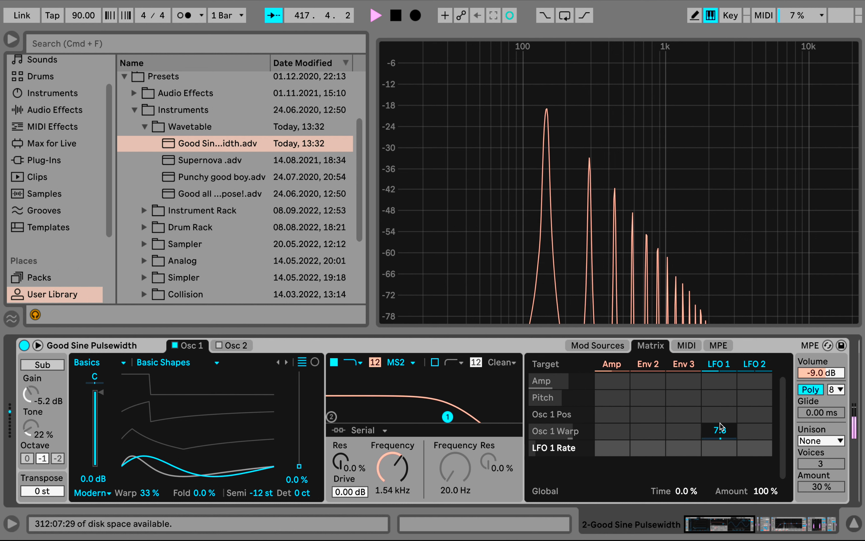
click(716, 432)
mouse_move(717, 432)
mouse_down()
mouse_move(717, 398)
mouse_move(718, 431)
mouse_up()
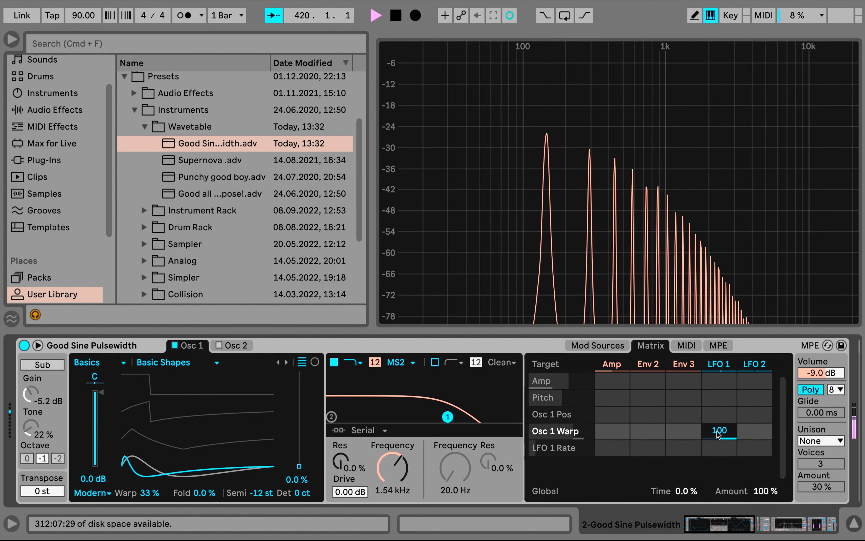
Clear LFO 1's modulation of Osc 1's warp, and try Osc 1's fold at 12% before resetting it to 0%
text(5)
key(Return)
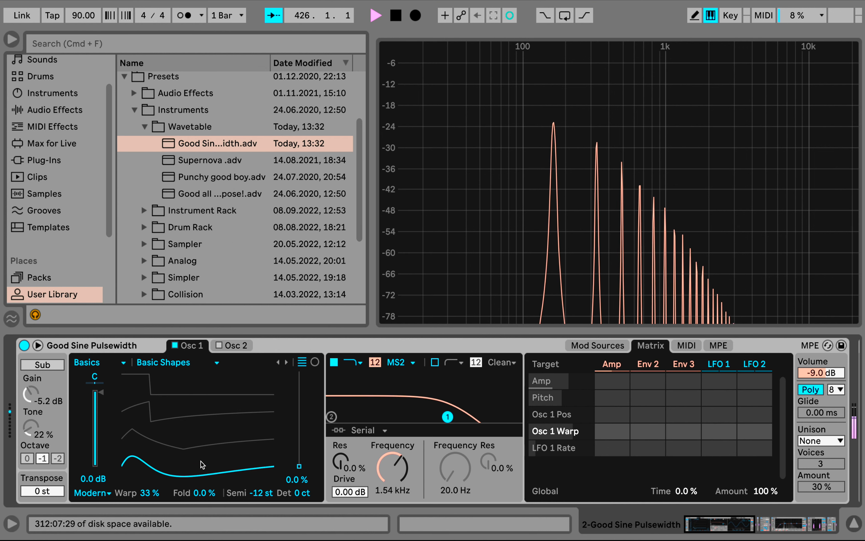
drag(203, 491, 203, 465)
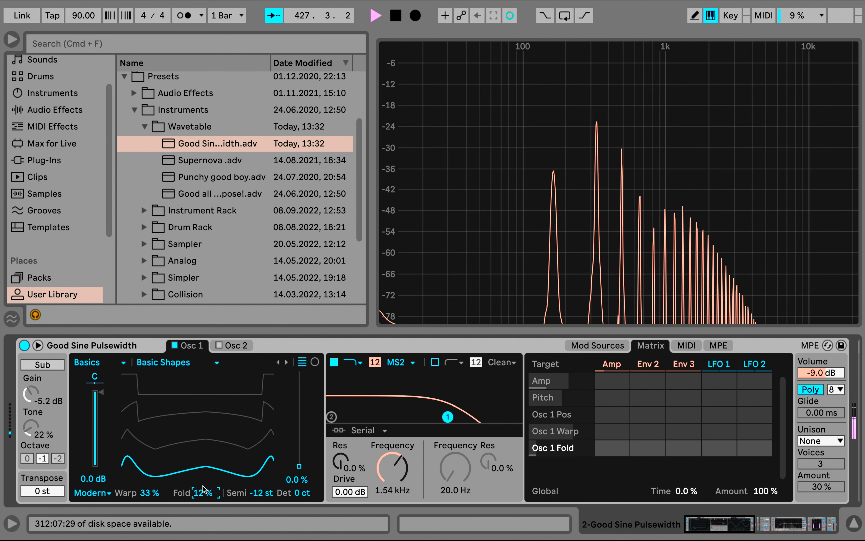
double_click(202, 491)
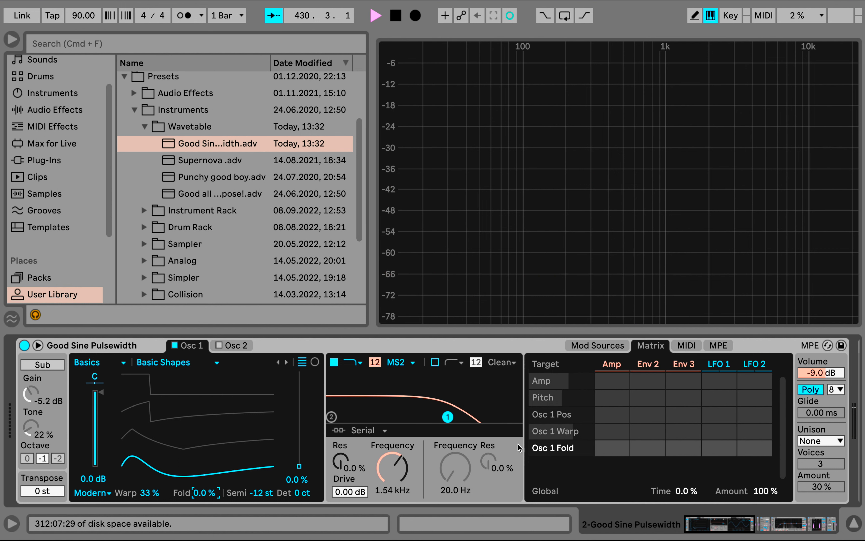
Set filter 1's frequency to 2.99 kHz and Osc 1's fold to 7.8%
mouse_move(387, 460)
mouse_down()
mouse_move(391, 448)
mouse_move(398, 469)
mouse_up()
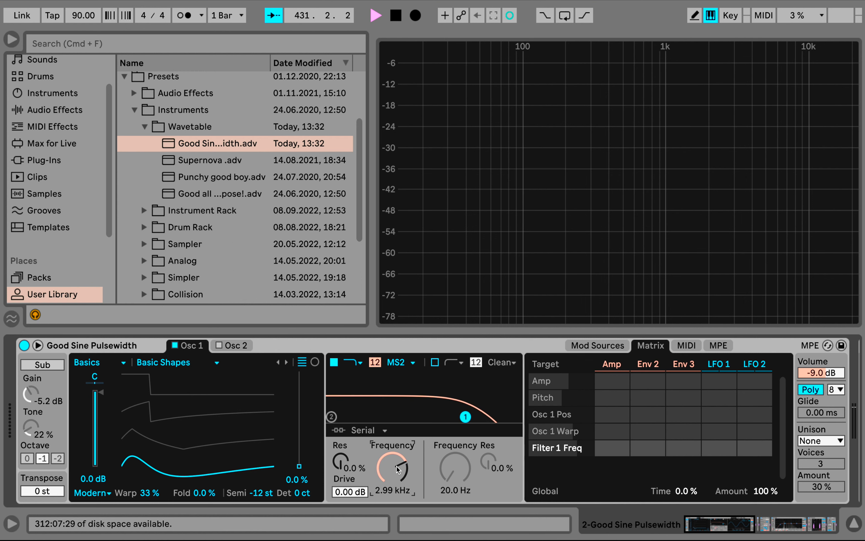
click(200, 493)
drag(201, 493, 200, 485)
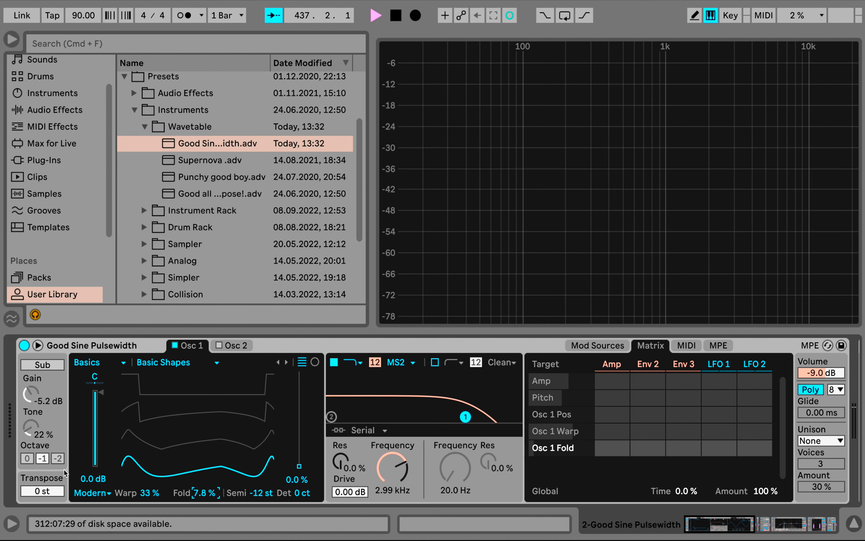
Enable the sub oscillator with its tone at 0%, and look through Osc 1's available wavetables without changing the wavetable
click(51, 365)
drag(28, 425, 28, 442)
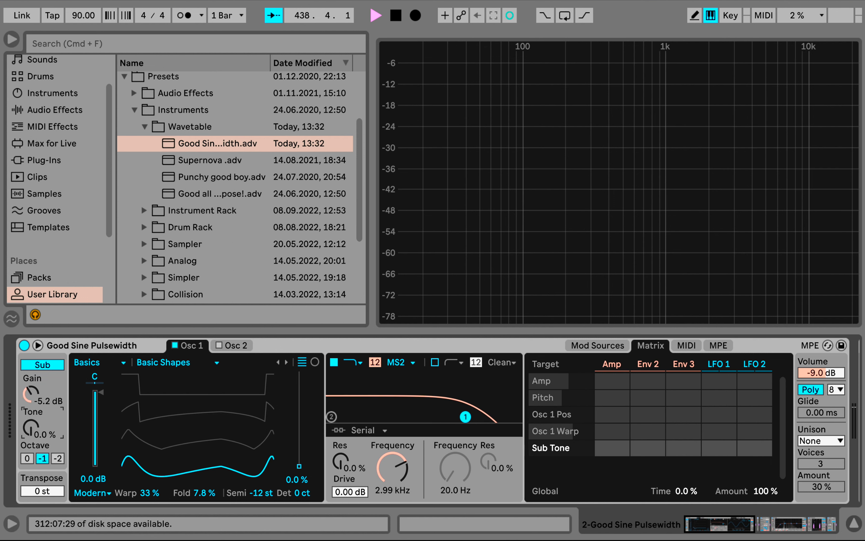
click(195, 363)
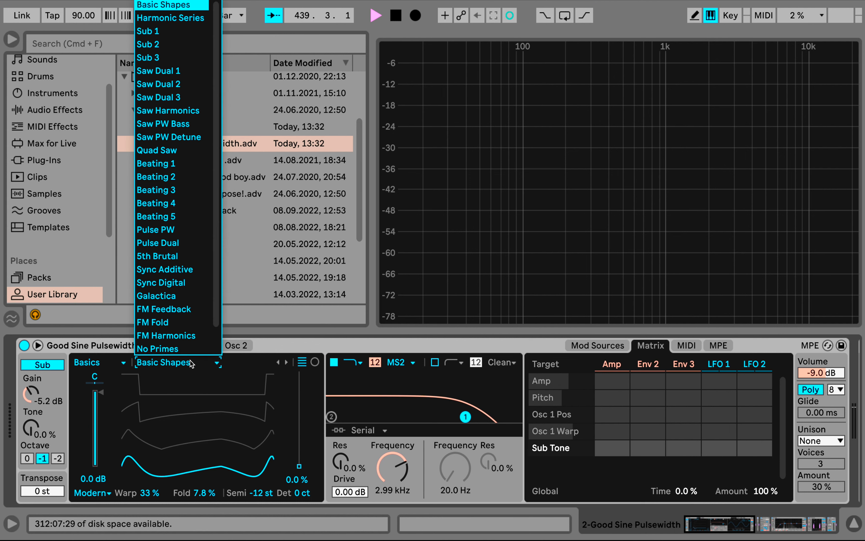
click(290, 349)
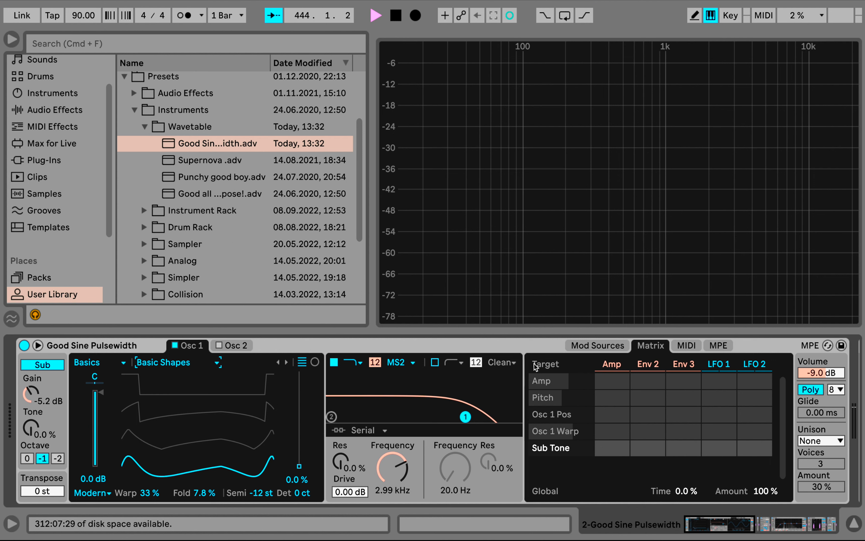
Shape the amp envelope into a short pluck with a 94.1 ms decay and -inf dB sustain
click(612, 365)
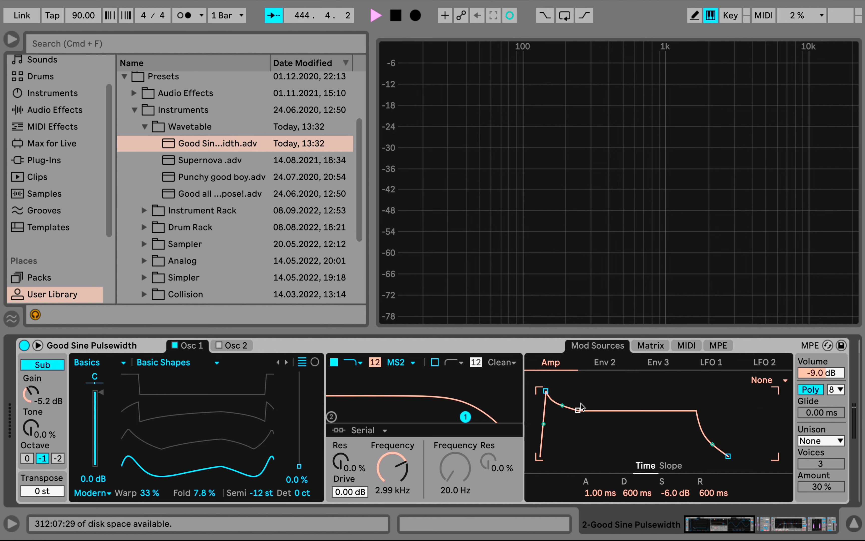
drag(577, 410, 579, 397)
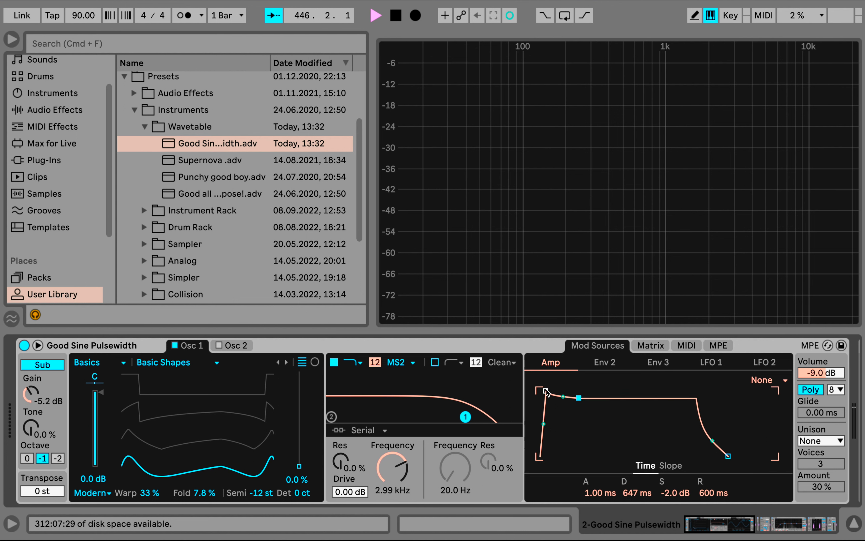
mouse_move(581, 398)
mouse_down()
mouse_move(582, 391)
mouse_move(576, 397)
mouse_up()
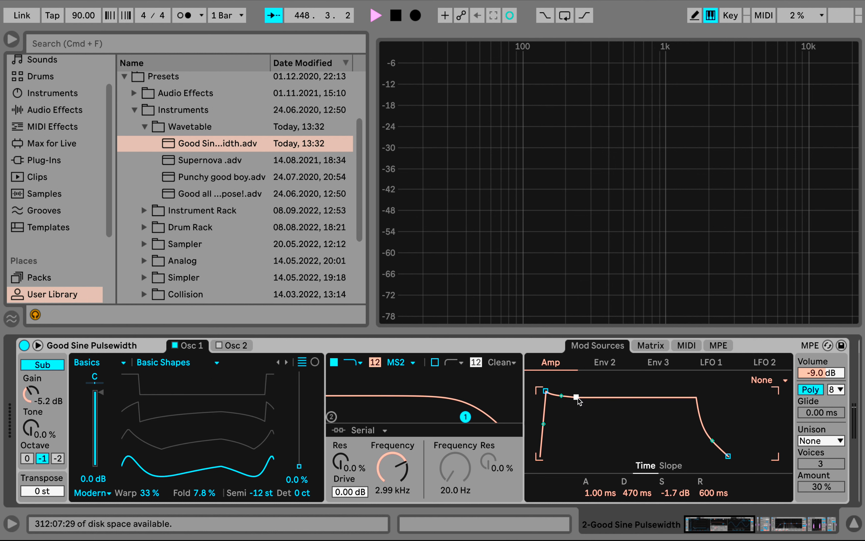
drag(576, 398, 566, 456)
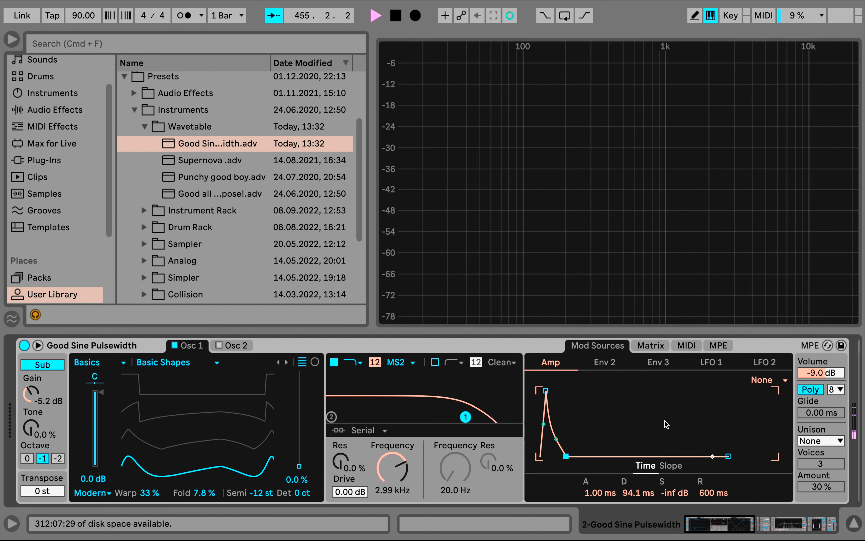
Set the amp envelope's sustain to -1.7 dB and its release to 2.36 s
drag(675, 493, 674, 488)
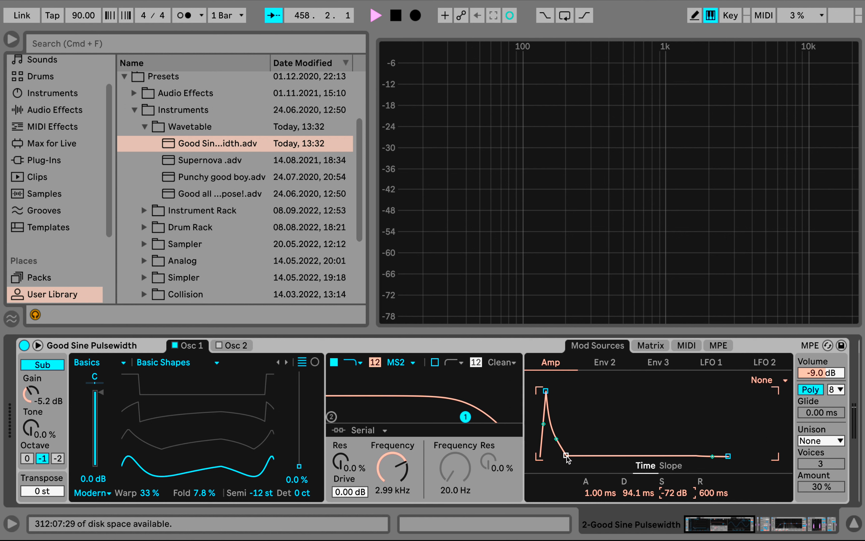
mouse_move(673, 498)
mouse_down()
mouse_move(673, 509)
mouse_move(673, 497)
mouse_up()
click(709, 496)
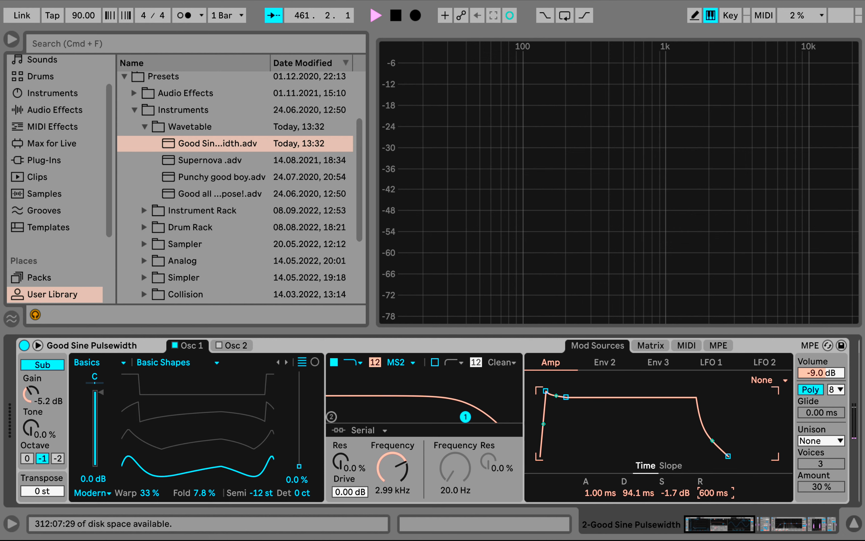
mouse_move(709, 497)
mouse_down()
mouse_move(709, 511)
mouse_move(710, 496)
mouse_up()
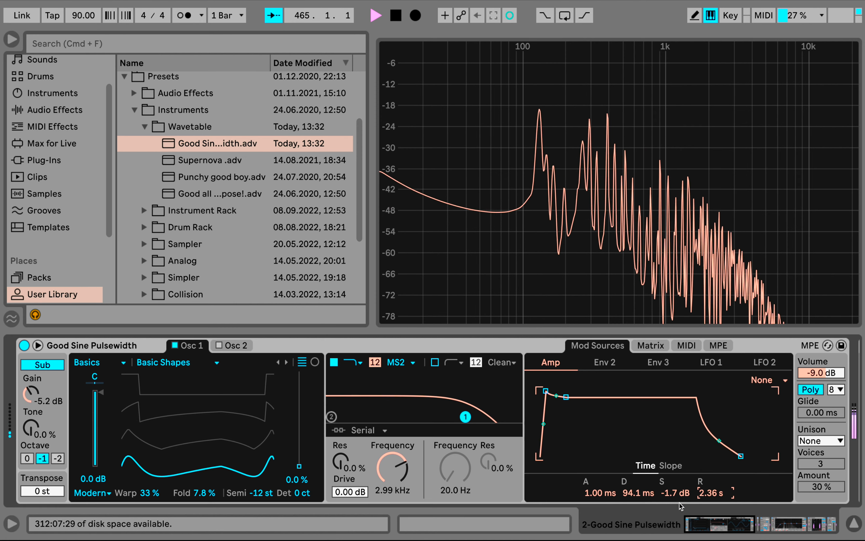
Set filter 1's resonance to 7.8% and frequency to 1.91 kHz, and disable the sub oscillator
drag(341, 462, 341, 455)
mouse_move(466, 410)
mouse_down()
mouse_move(411, 409)
mouse_move(454, 416)
mouse_up()
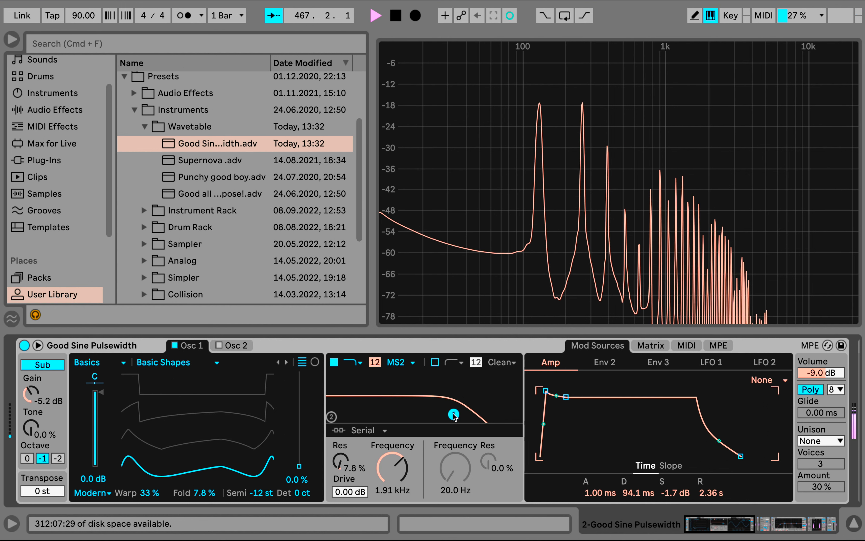
click(56, 365)
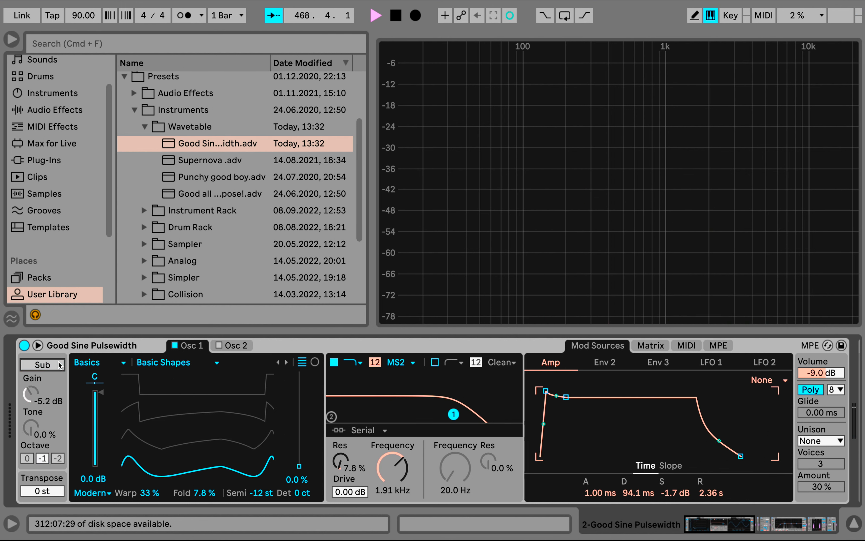
Replace the Good Sine Pulsewidth instrument on the track with a fresh default Wavetable
click(93, 349)
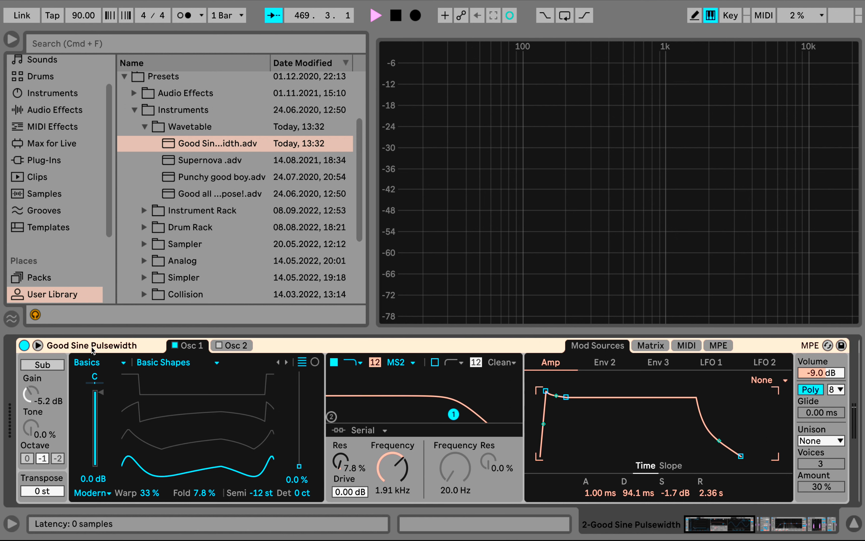
key(Delete)
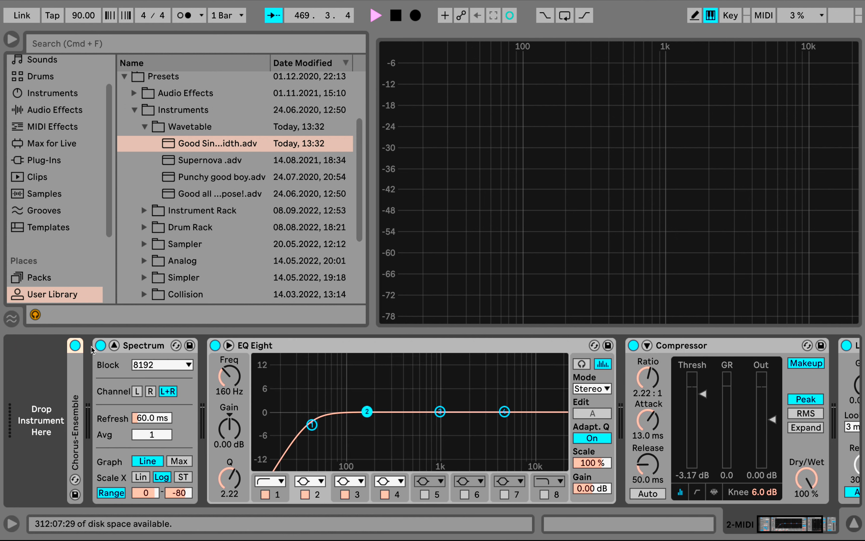
click(46, 95)
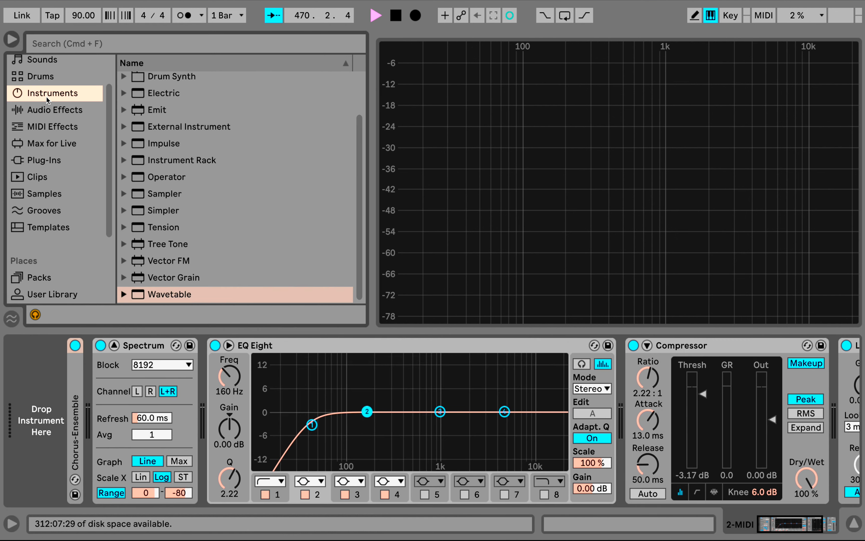
double_click(172, 295)
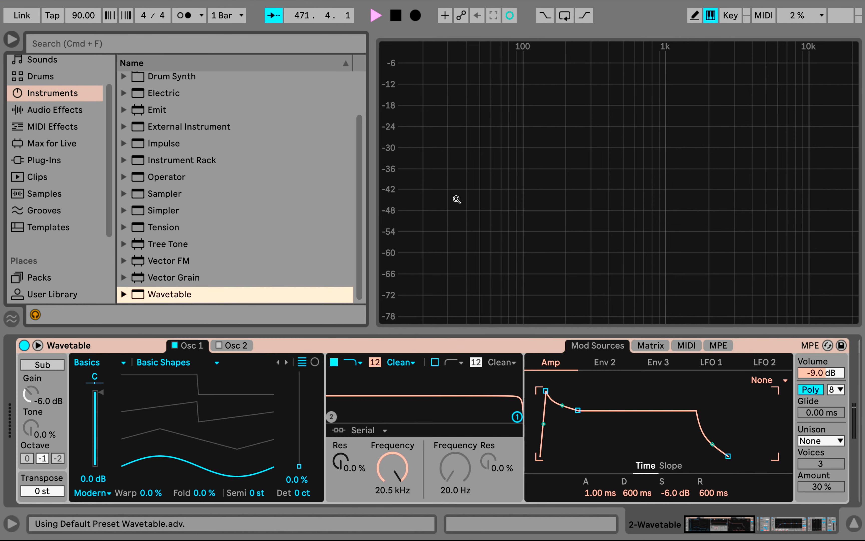
key(a)
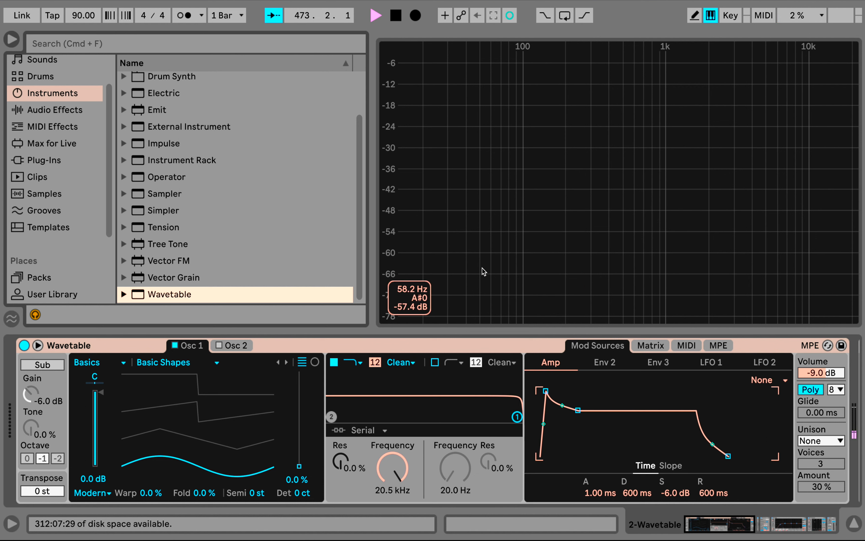
Load the Beating 4 wavetable into Osc 1, with its position at 30% and its semitone transposition at -24 st
click(92, 493)
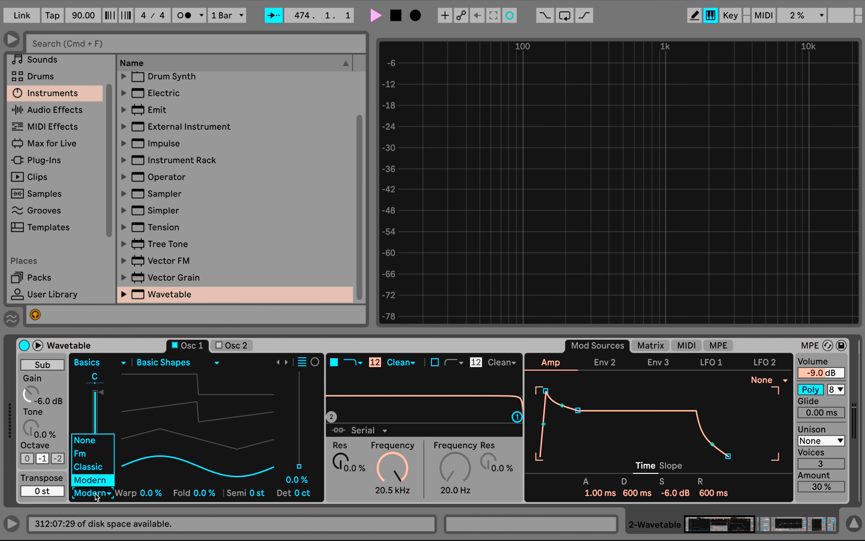
click(344, 343)
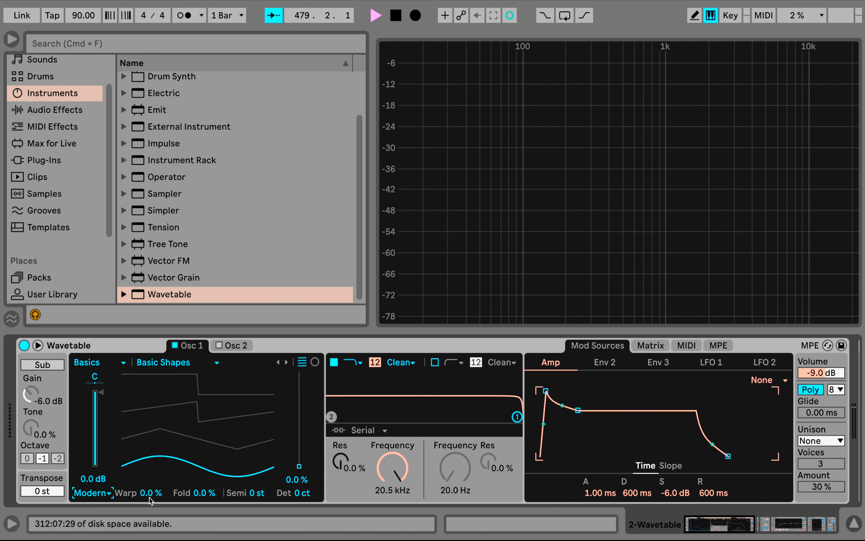
click(181, 364)
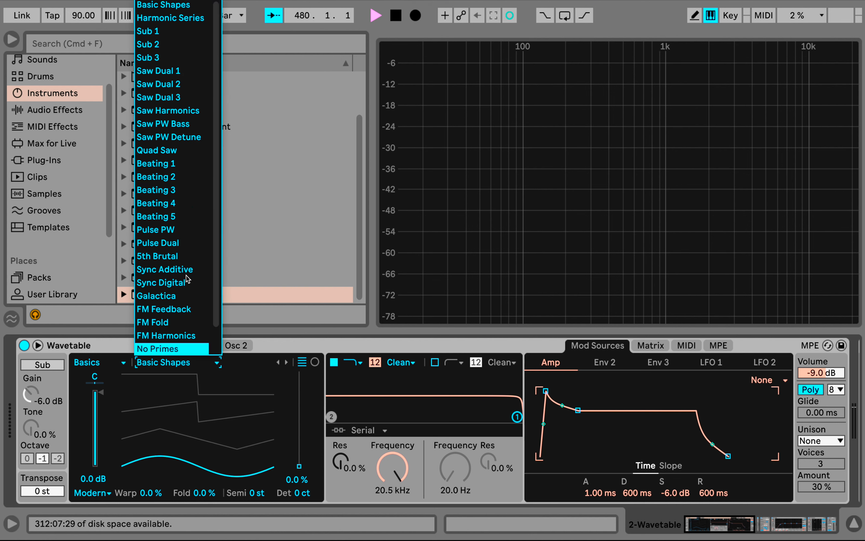
click(183, 210)
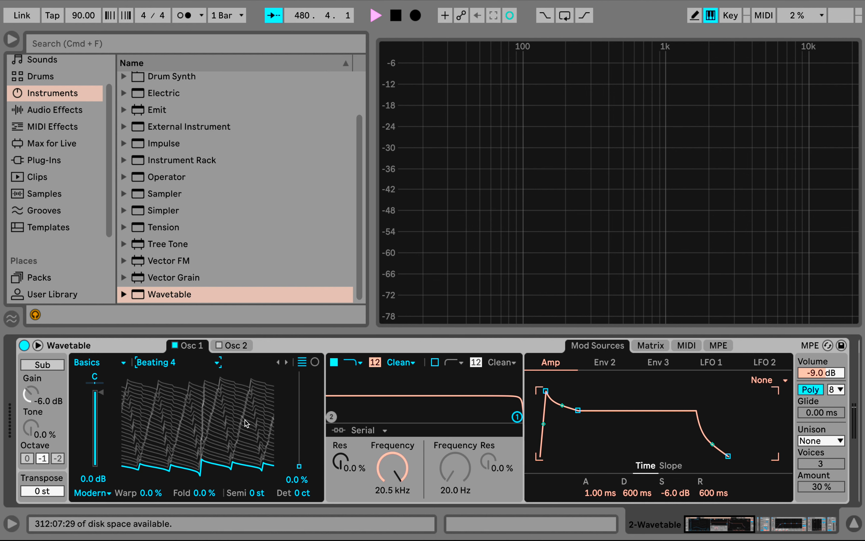
drag(293, 460, 299, 437)
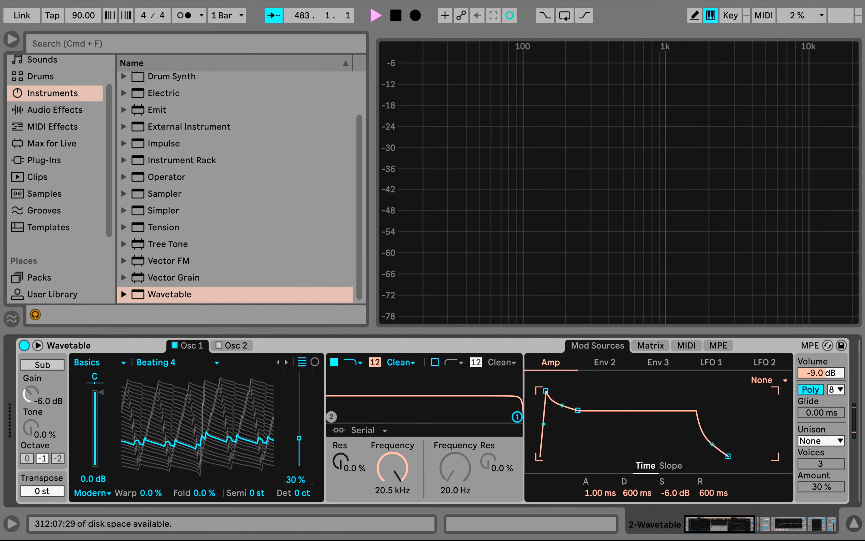
drag(255, 497, 255, 518)
key(shift+Down)
Add a Pitch MIDI effect before Wavetable and set its pitch to -12 st
click(37, 162)
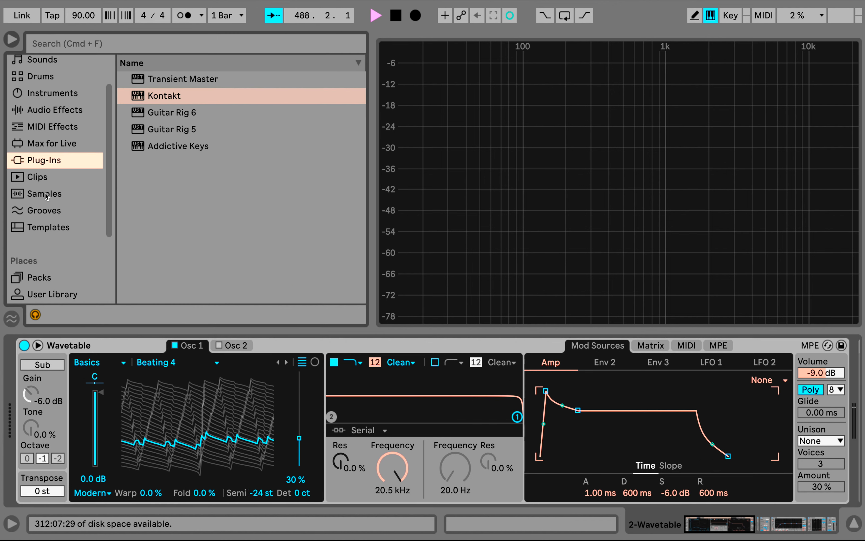
click(54, 127)
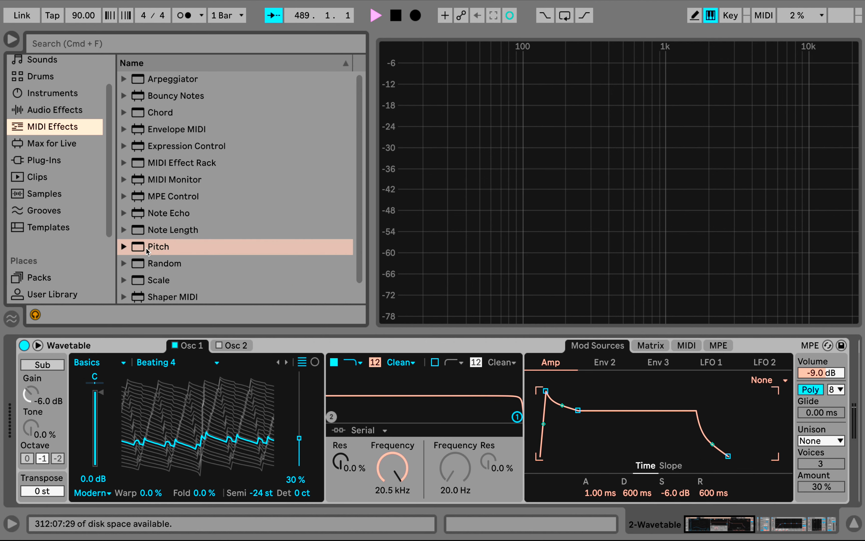
drag(148, 250, 94, 368)
mouse_move(53, 391)
mouse_down()
mouse_move(52, 404)
mouse_move(53, 393)
mouse_up()
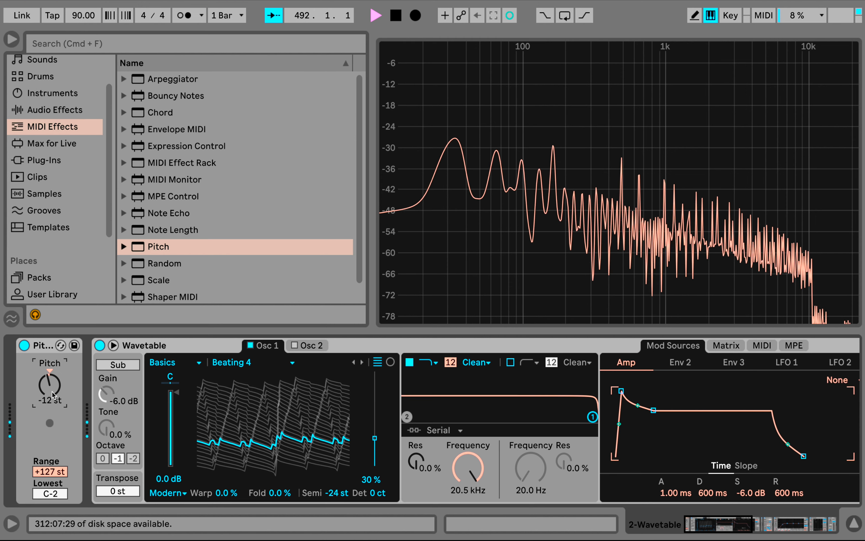
Enable the sub oscillator with -4.3 dB gain and 24% tone, and test filter 1's frequency control
click(111, 365)
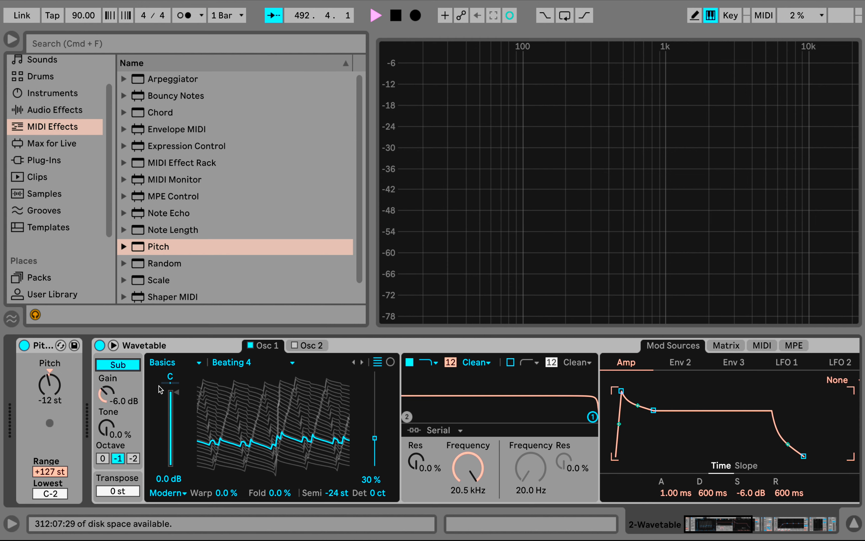
click(112, 400)
mouse_move(106, 395)
mouse_down()
mouse_move(106, 372)
mouse_move(106, 381)
mouse_up()
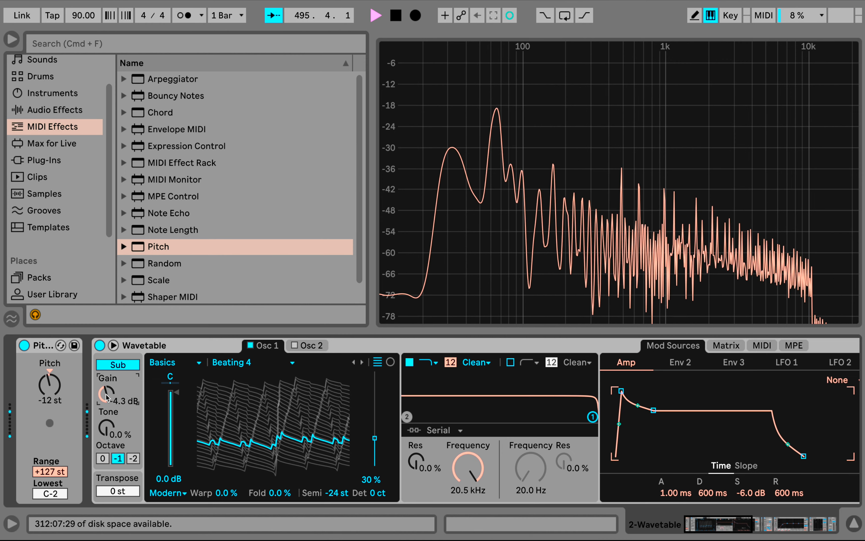
drag(106, 428, 107, 415)
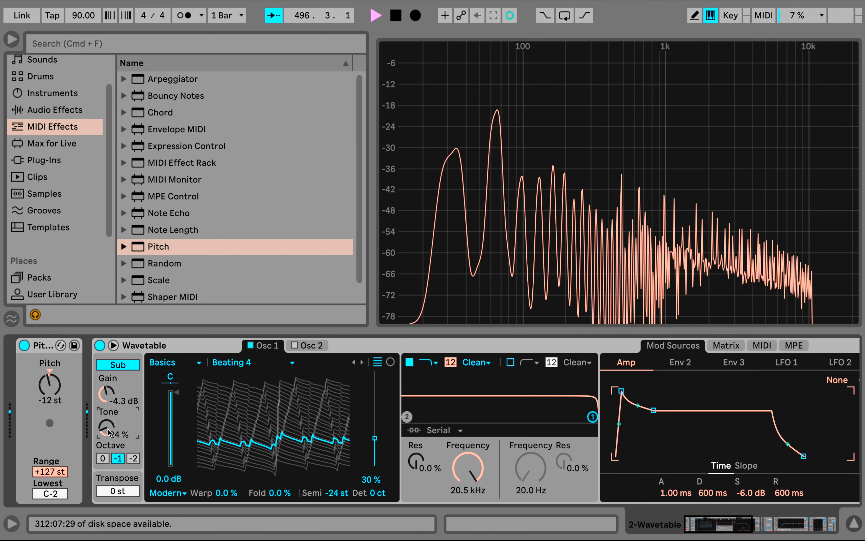
mouse_move(472, 475)
mouse_down()
mouse_move(472, 537)
mouse_move(472, 479)
mouse_up()
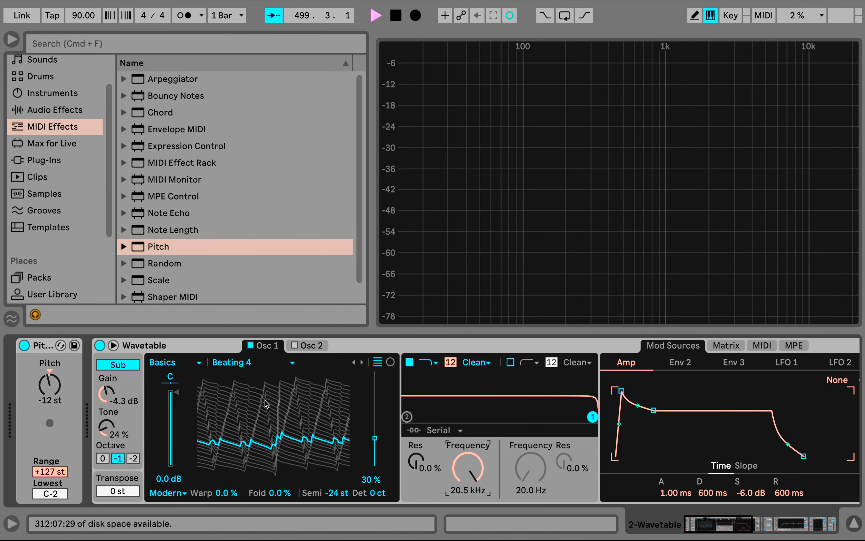
Load the Basic Shapes wavetable into Osc 1 and set its position to 0%
click(250, 364)
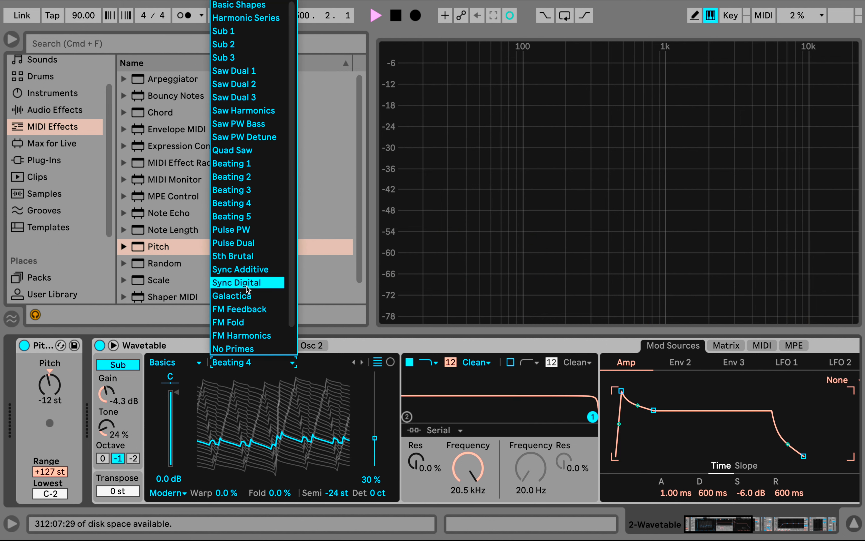
click(248, 5)
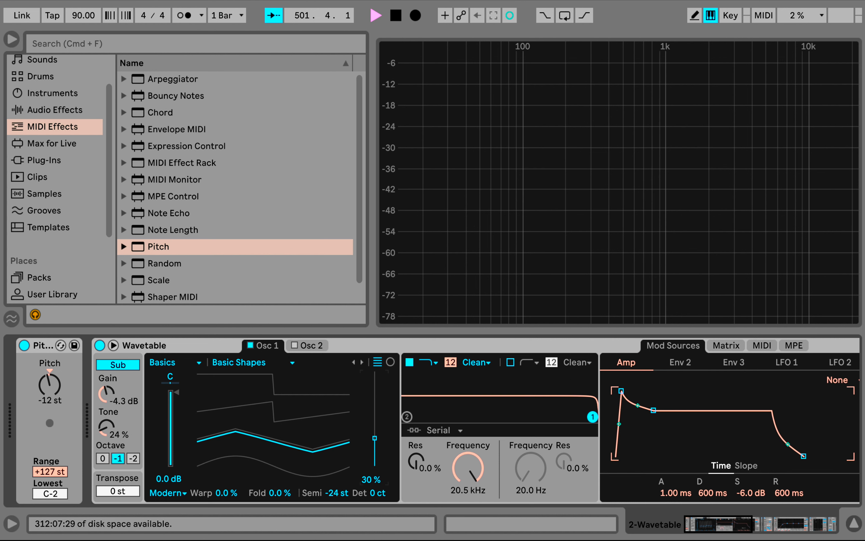
drag(375, 438, 375, 466)
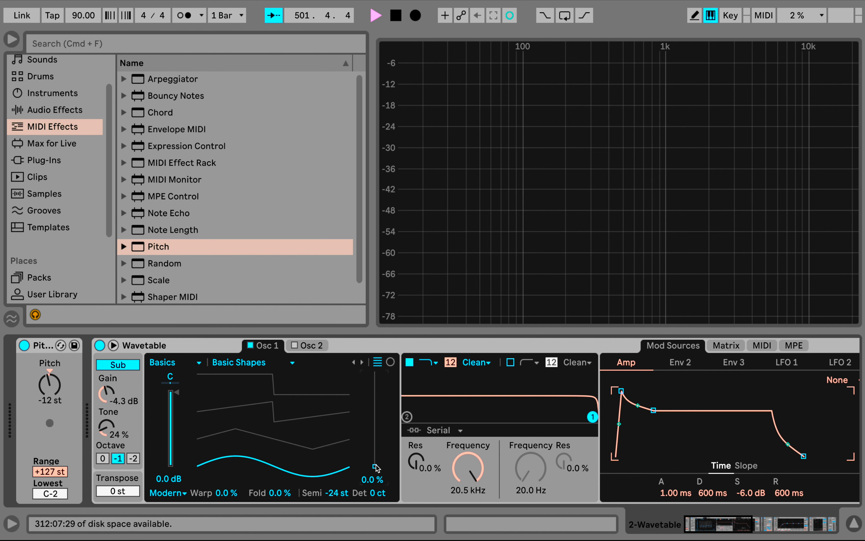
Remove the Pitch MIDI effect from the track and turn off Wavetable's sub oscillator
click(38, 346)
key(Delete)
scroll(270, 456, right, 3)
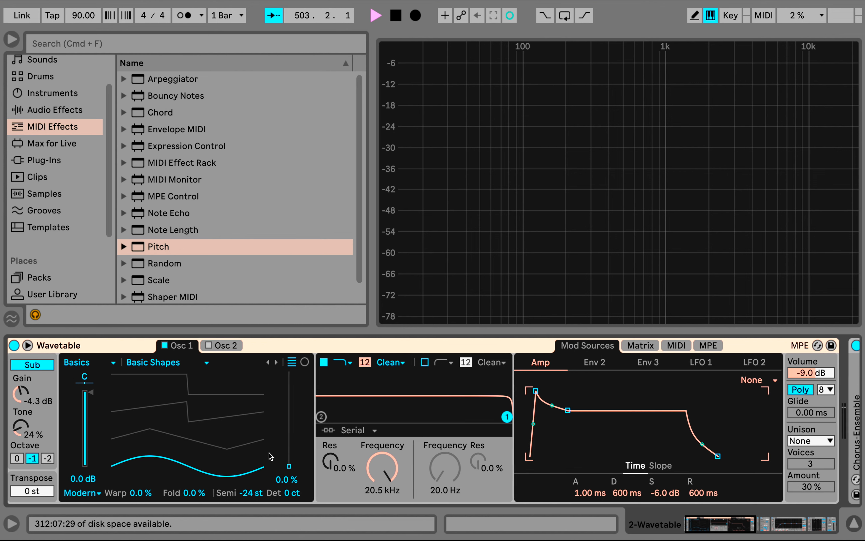
scroll(271, 457, left, 3)
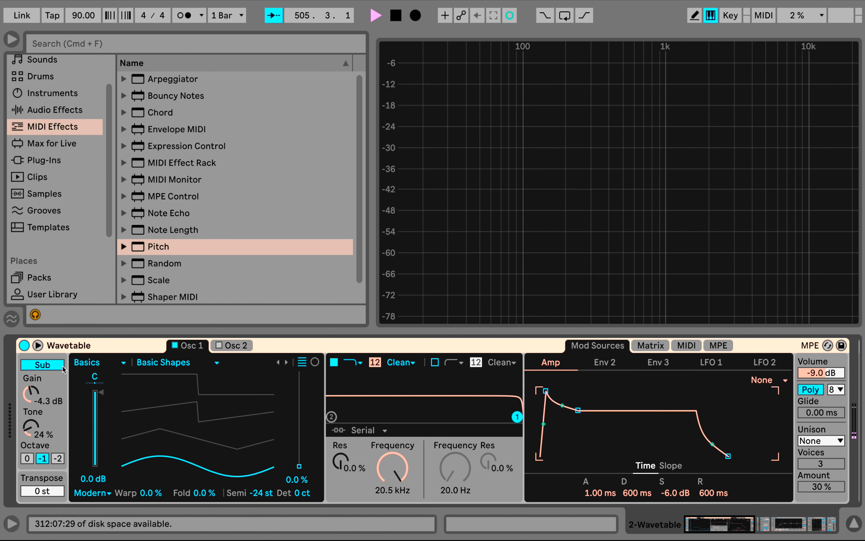
click(43, 364)
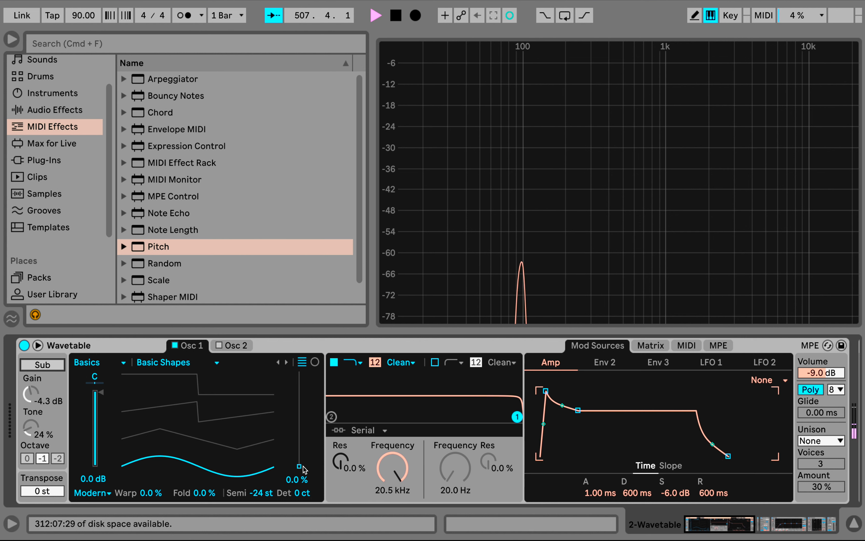
Set Osc 1's semitone transposition to -12 st and its oscillator effect mode to None
click(262, 494)
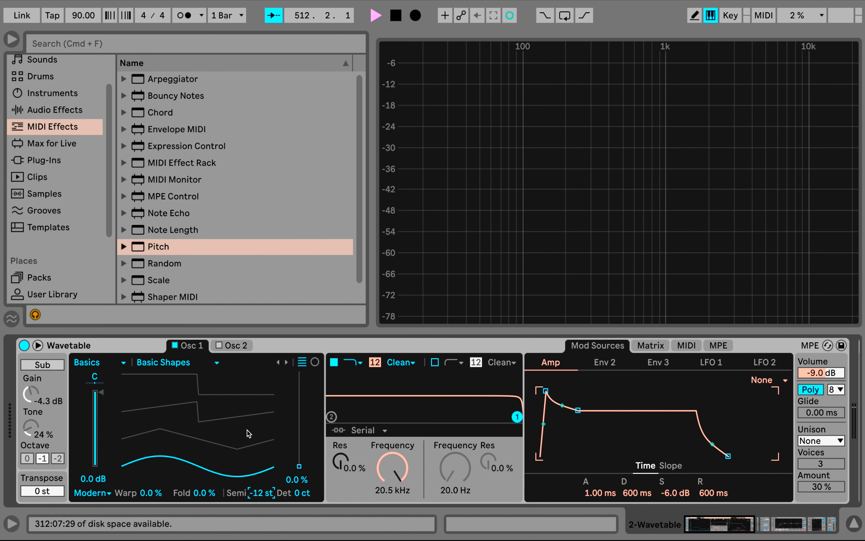
click(107, 493)
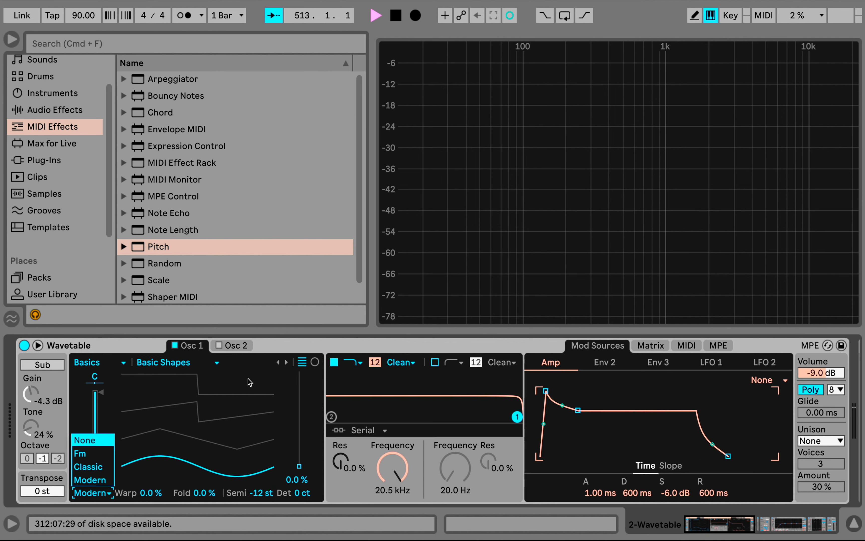
click(103, 441)
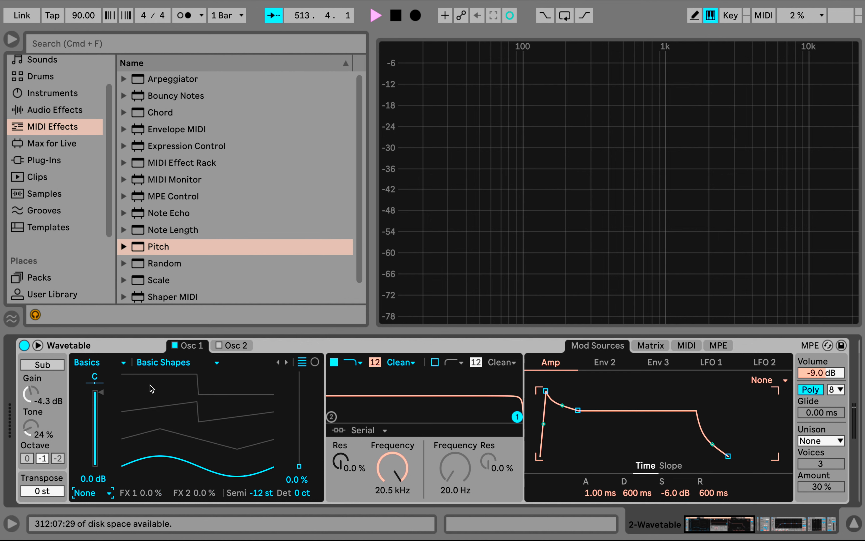
click(162, 364)
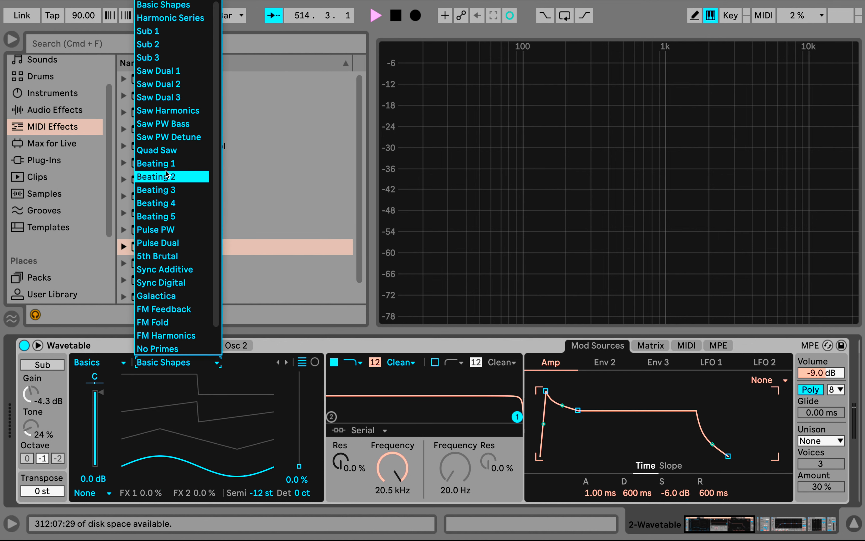
click(325, 343)
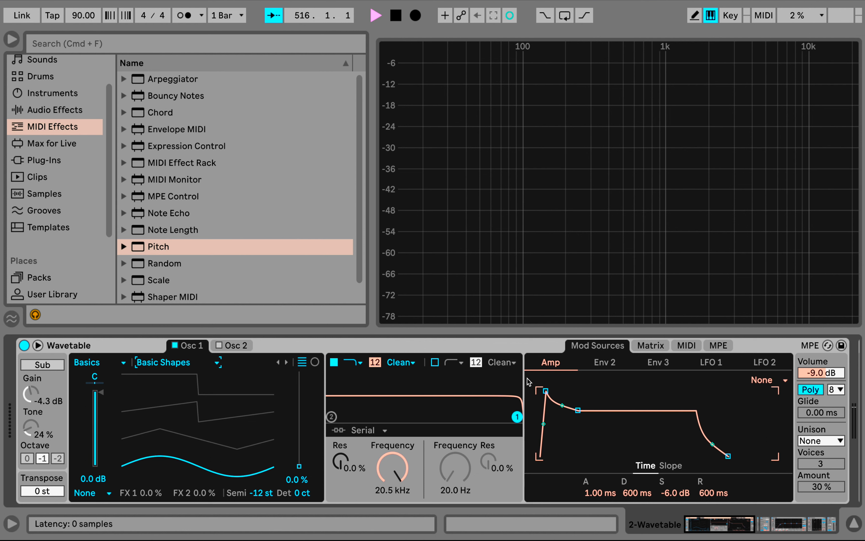
click(654, 345)
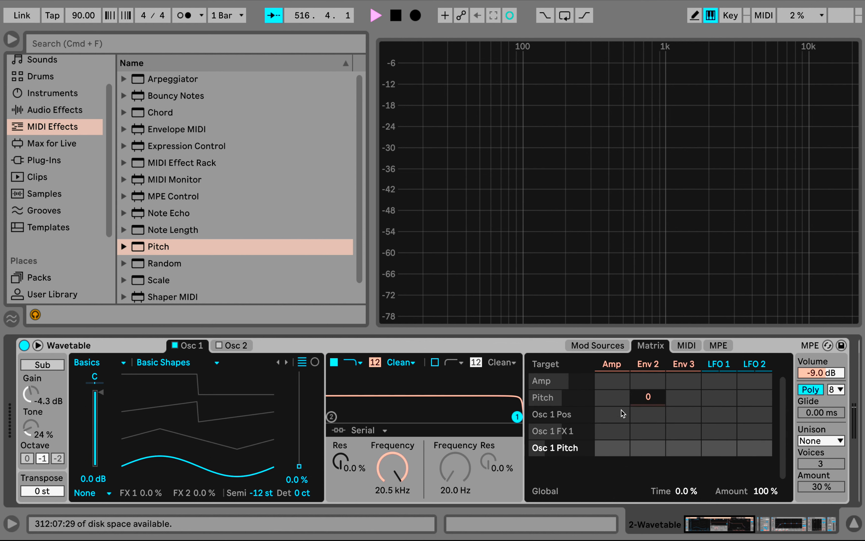
click(607, 346)
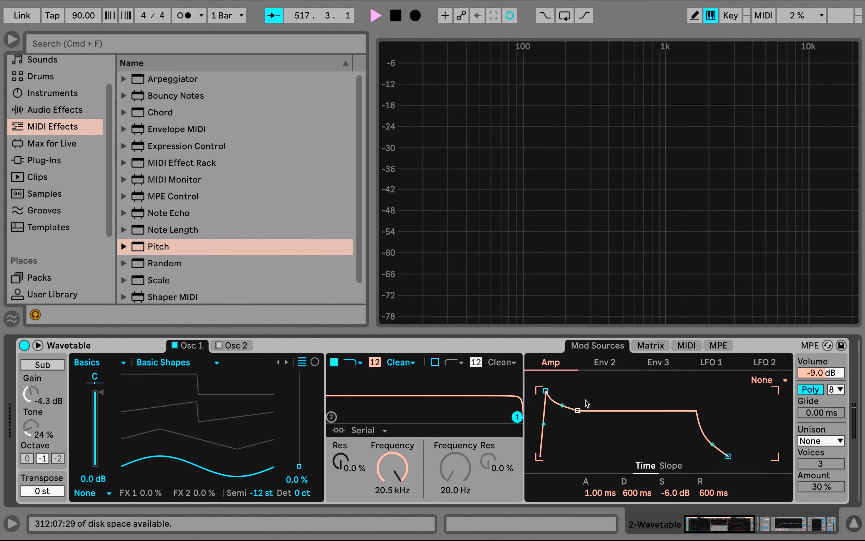
scroll(585, 414, right, 5)
scroll(584, 412, left, 5)
mouse_move(302, 474)
mouse_down()
mouse_move(299, 376)
mouse_move(299, 466)
mouse_up()
mouse_move(299, 466)
mouse_down()
mouse_move(299, 372)
mouse_move(299, 466)
mouse_up()
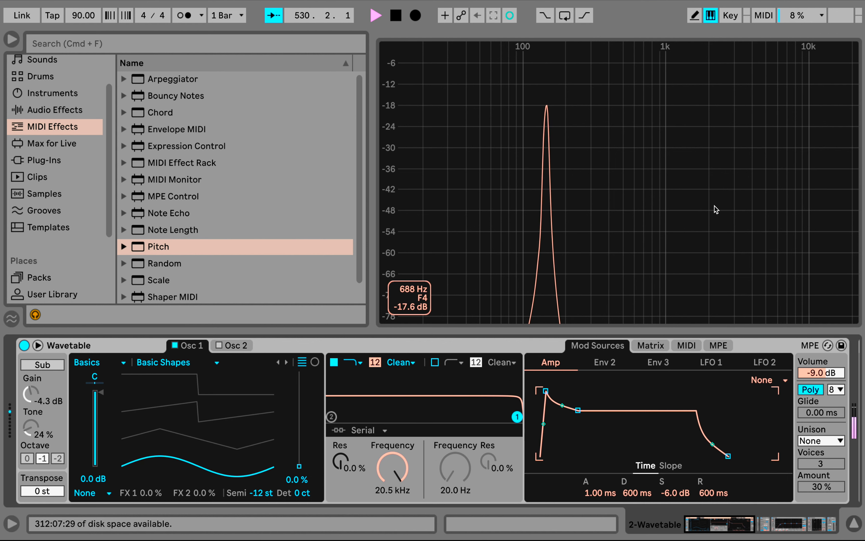
Try Classic unison with 4 voices and an amount of 52%
click(822, 440)
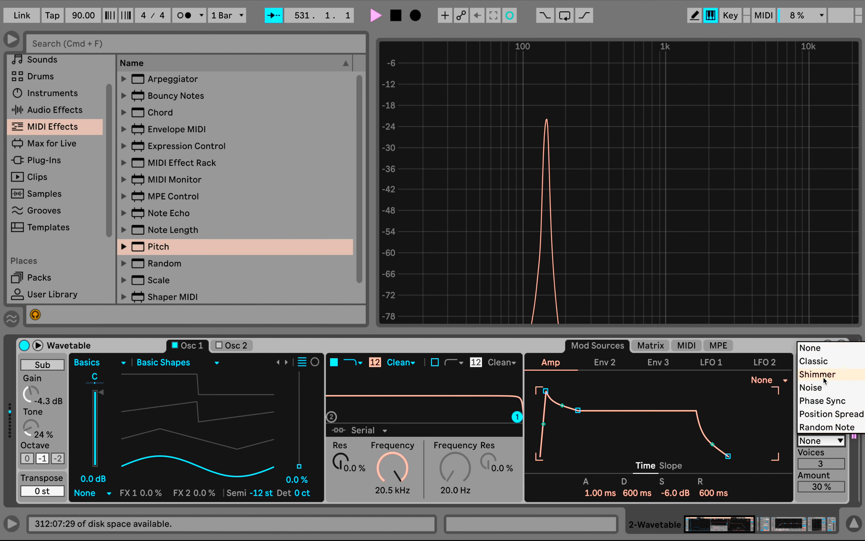
click(829, 364)
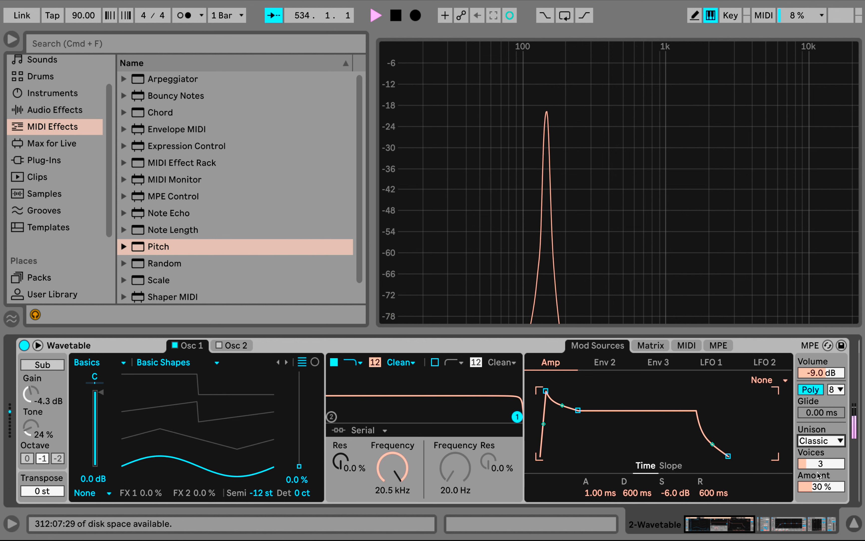
drag(819, 467, 821, 489)
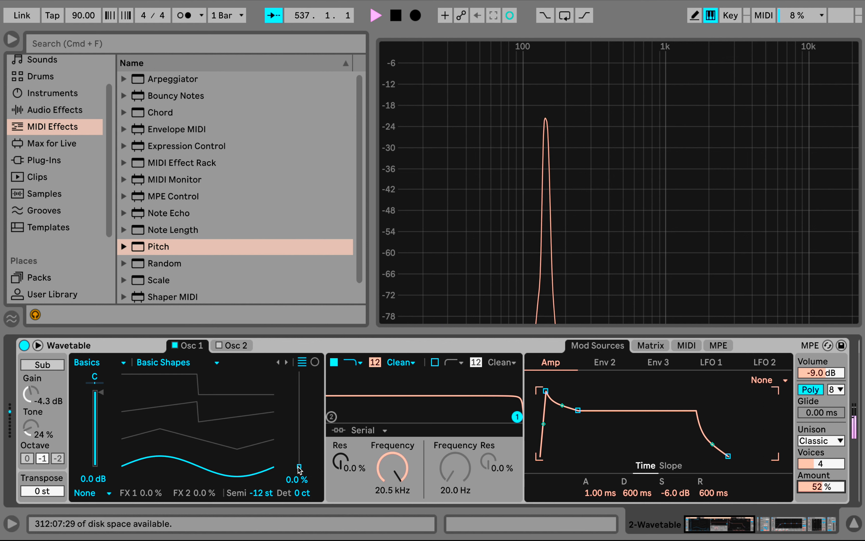
Test the Classic unison at 13% amount, with Osc 1's position at 28% and 100% and filter 1's frequency at 2.03 kHz
drag(300, 467, 299, 439)
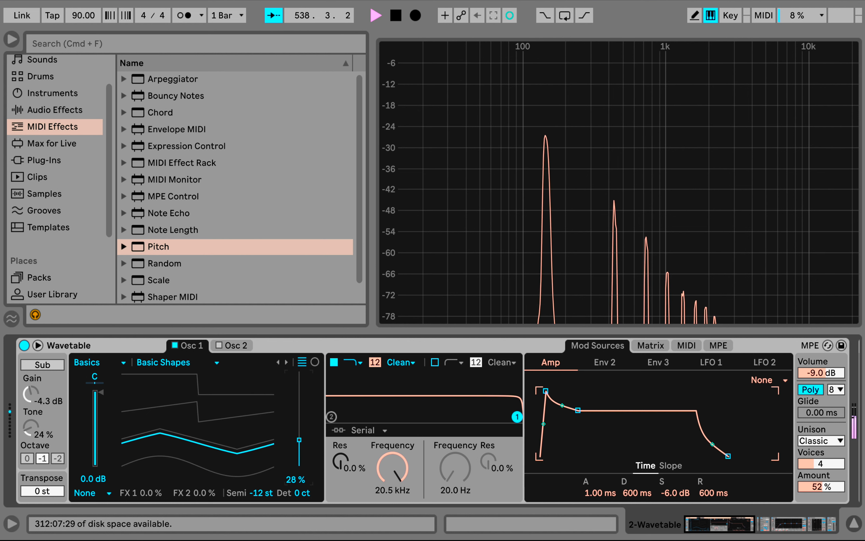
drag(818, 484, 818, 495)
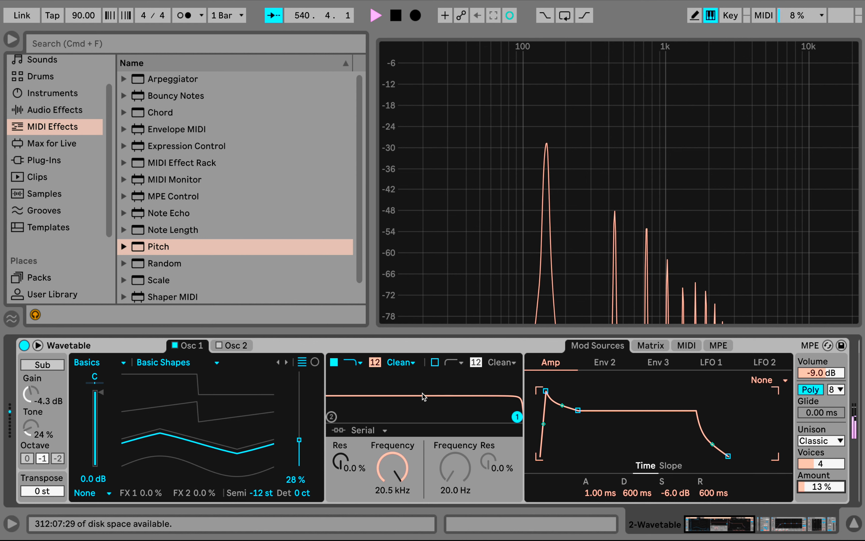
drag(299, 440, 299, 372)
drag(393, 468, 392, 514)
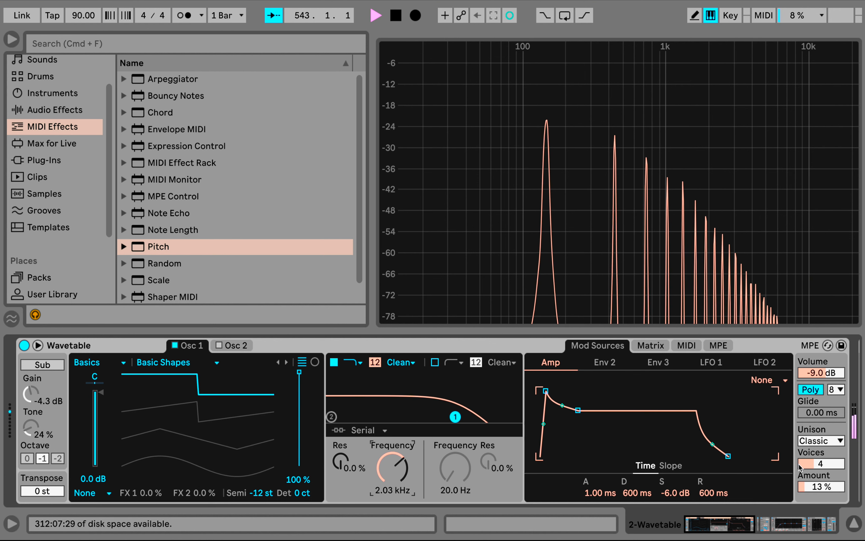
Reset Osc 1's position to 0%, unison to None and filter 1's frequency to 20.5 kHz
double_click(299, 372)
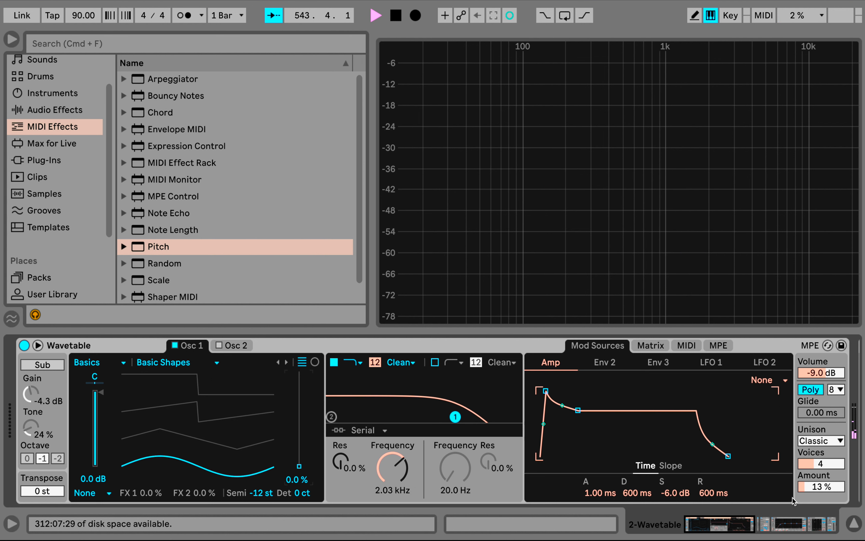
click(821, 441)
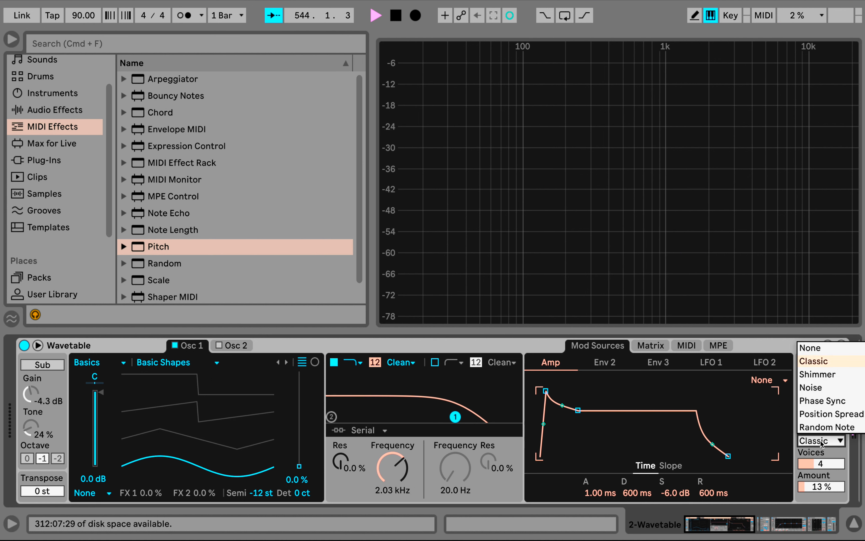
click(802, 353)
double_click(395, 478)
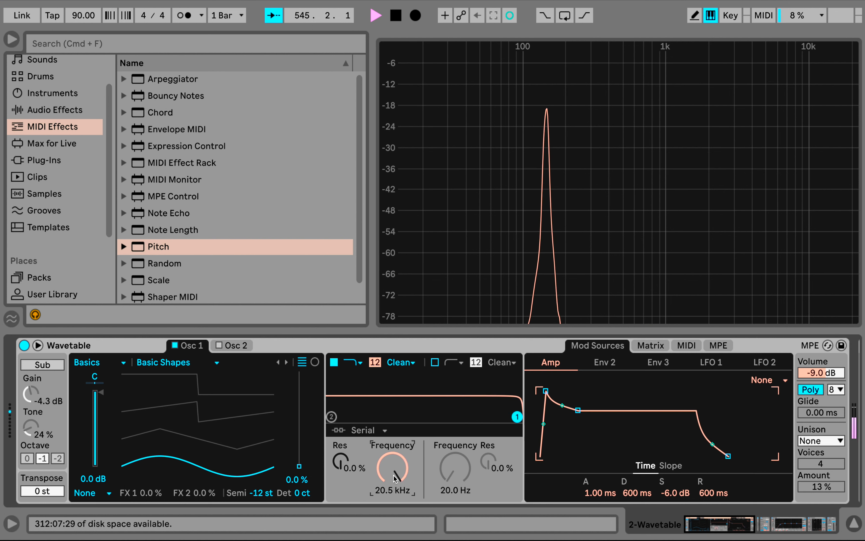
Set the unison mode to Shimmer with 8 voices and an amount of 73%
click(818, 444)
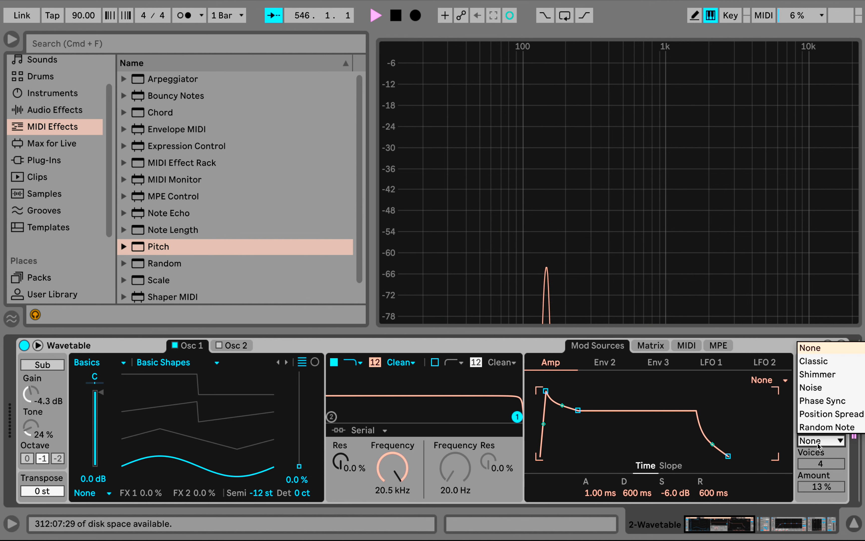
click(831, 374)
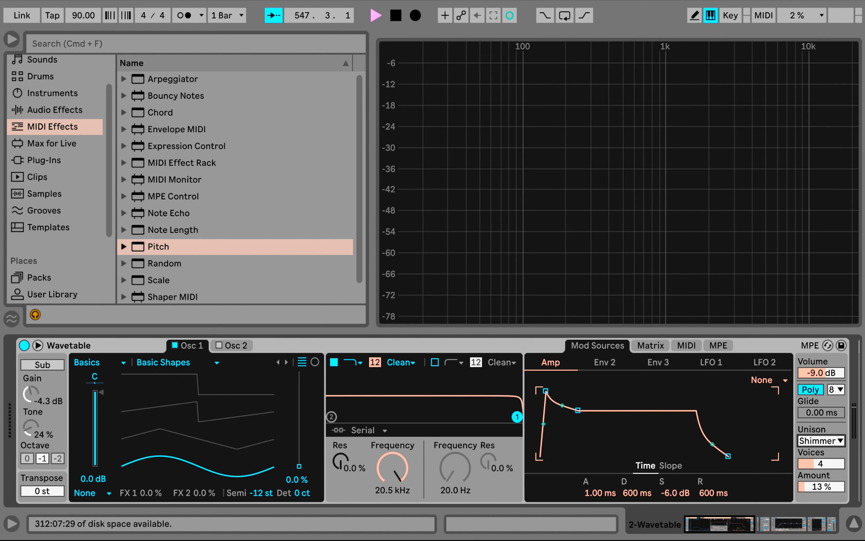
drag(822, 487, 821, 505)
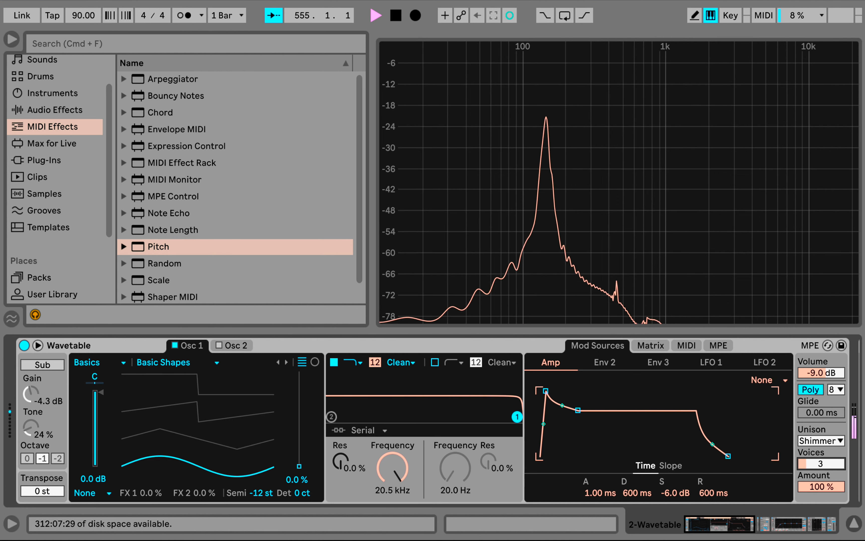
drag(822, 464, 822, 465)
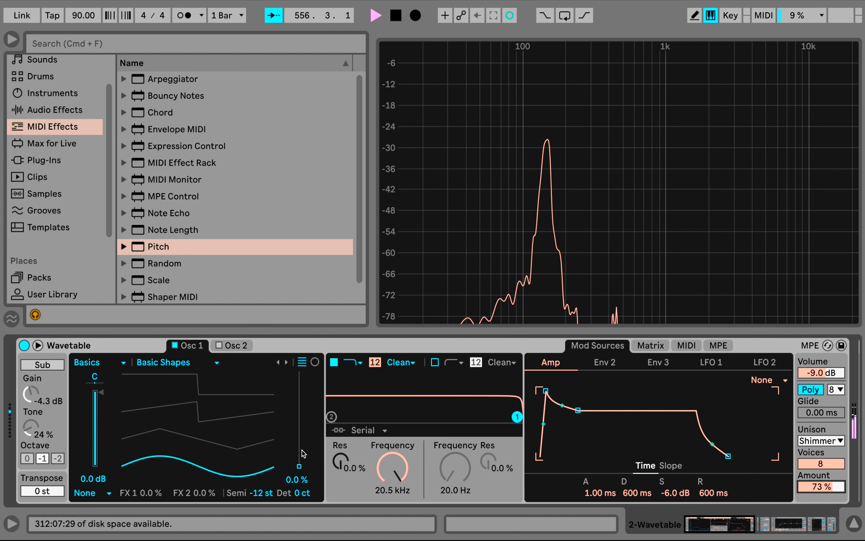
Reduce the Shimmer unison to 4 voices with 10% amount and set Osc 1's position to 44%
drag(300, 469, 300, 416)
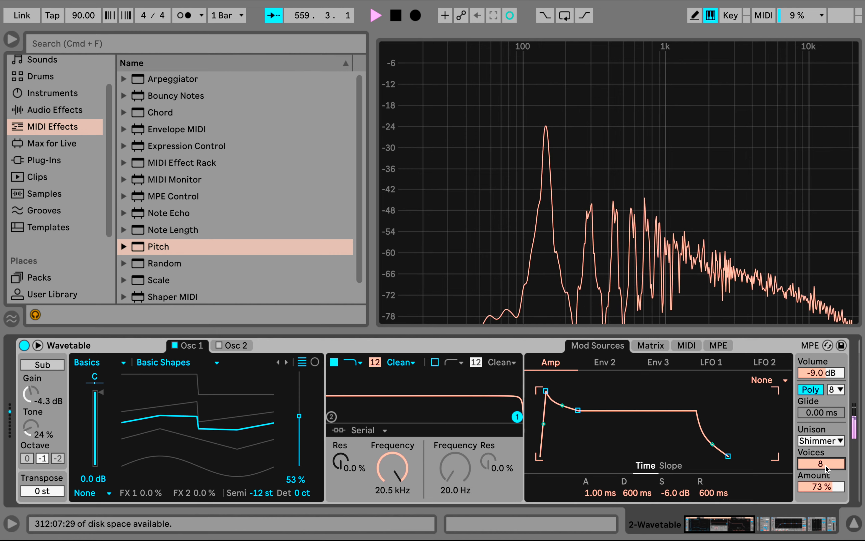
drag(827, 465, 821, 517)
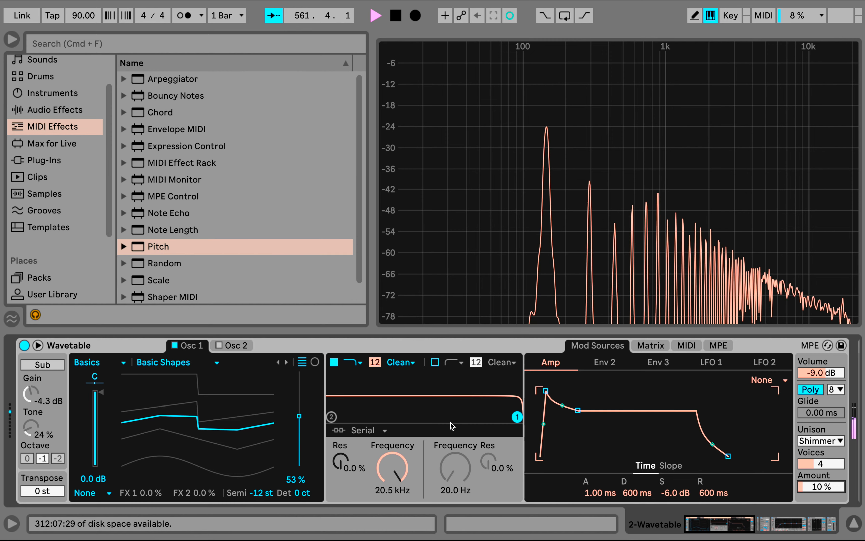
mouse_move(297, 421)
mouse_down()
mouse_move(297, 443)
mouse_move(297, 419)
mouse_move(297, 427)
mouse_up()
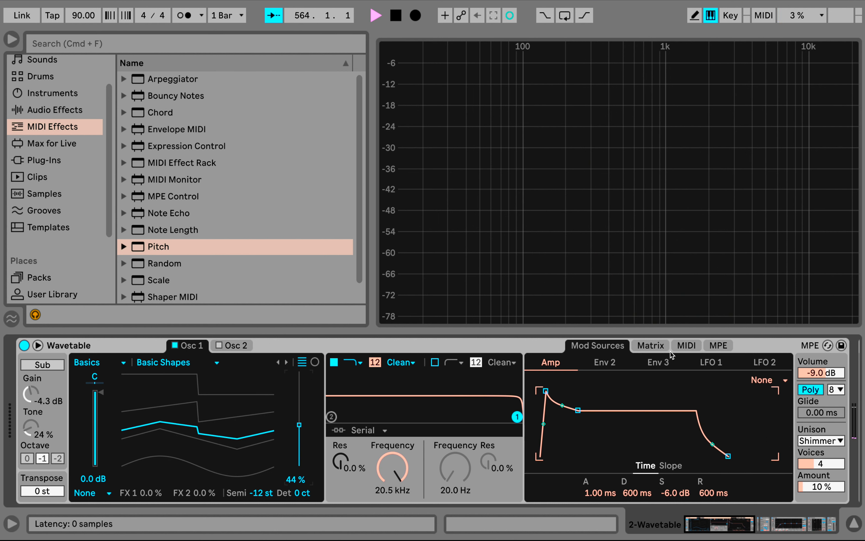
Try modulating Osc 1's position with LFO 2 in the modulation matrix, and reset that amount to zero
click(655, 349)
click(719, 413)
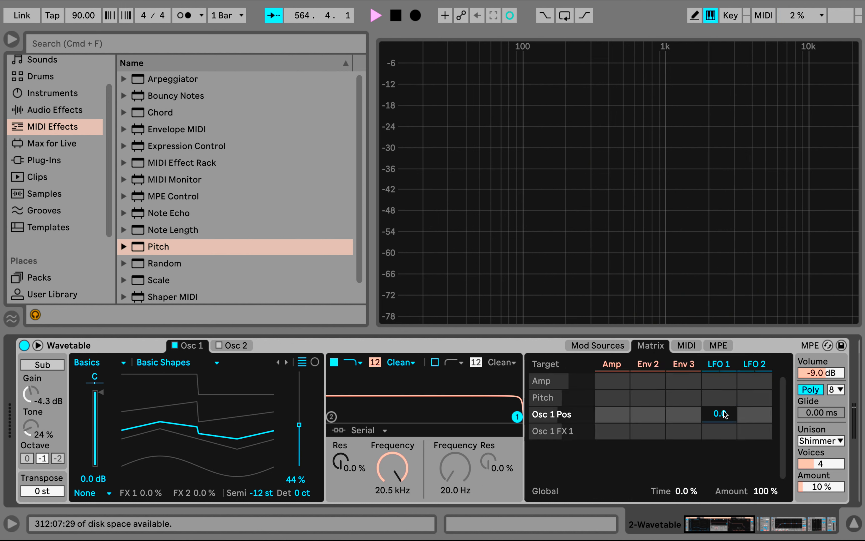
click(752, 415)
drag(754, 415, 754, 404)
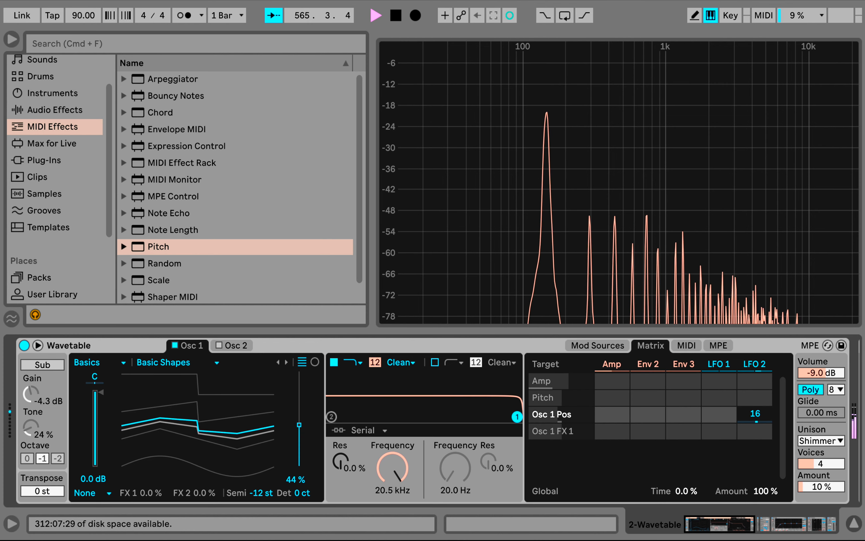
double_click(753, 412)
Set LFO 1's modulation of Osc 1's position to 16 and open LFO 1's settings
click(726, 414)
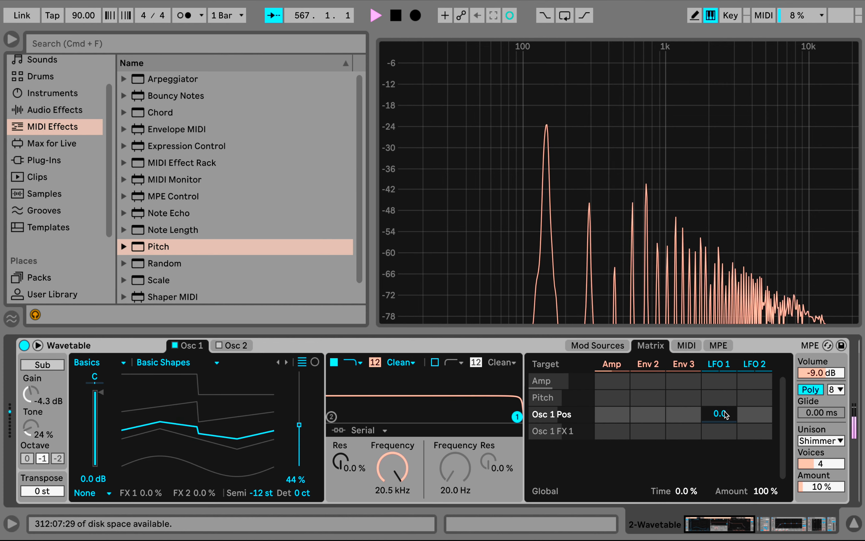
drag(720, 414, 722, 364)
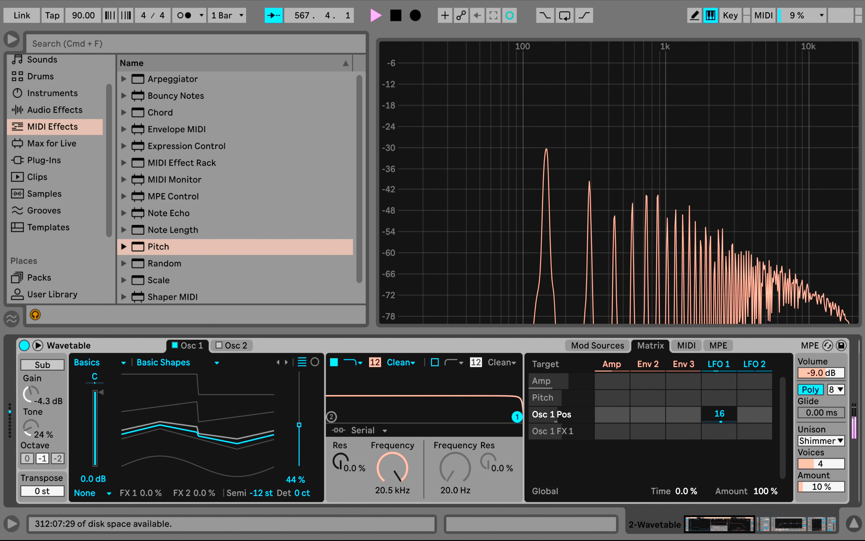
click(723, 364)
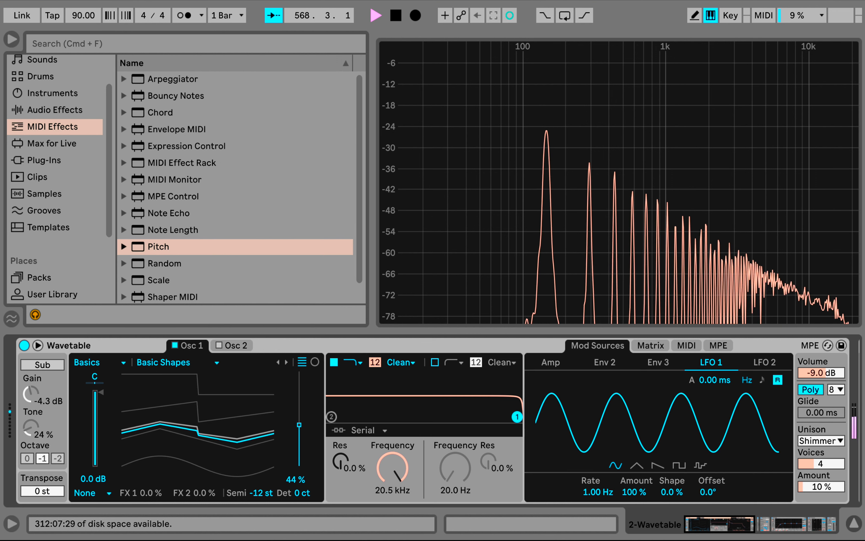
Slow LFO 1's rate to 0.18 Hz and bring Osc 1's wavetable position down to 0%
drag(598, 492, 598, 496)
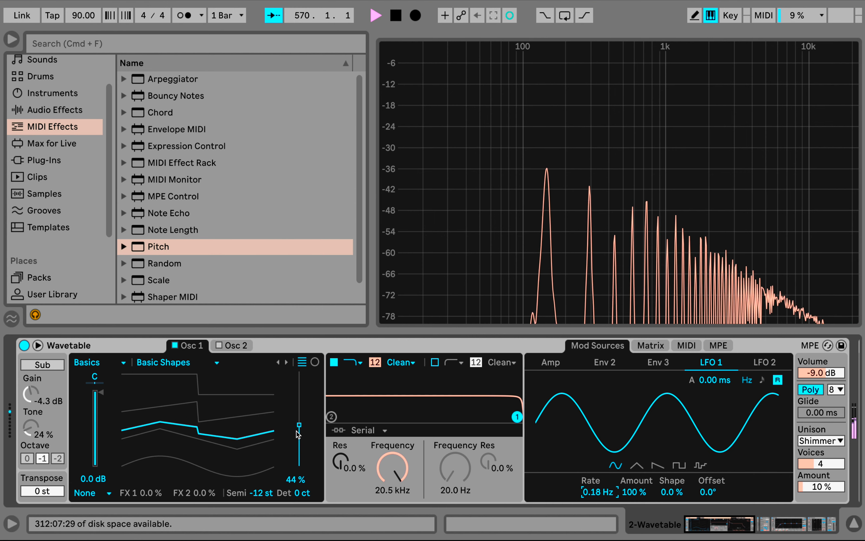
mouse_move(297, 431)
mouse_down()
mouse_move(297, 455)
mouse_move(297, 445)
mouse_up()
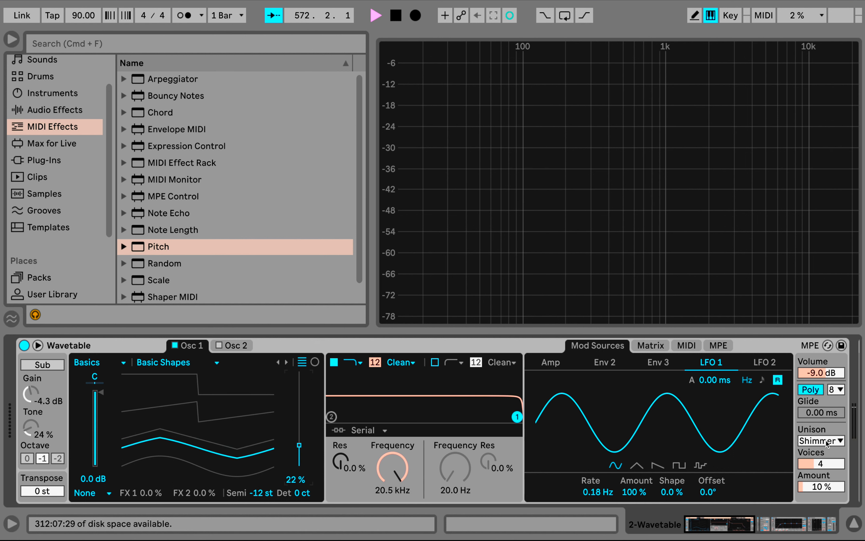
drag(299, 445, 300, 466)
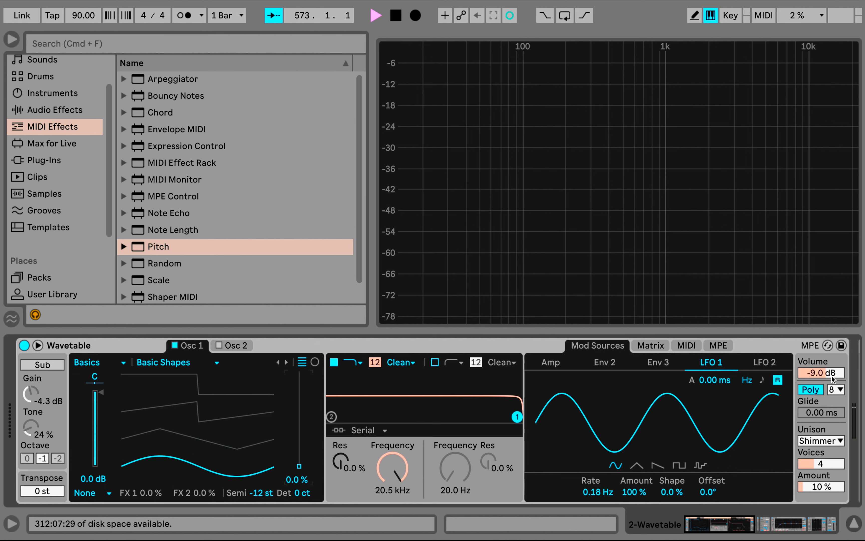
Set the unison mode to Noise with 0% amount and reset LFO 1's modulation of Osc 1's position to zero
click(827, 441)
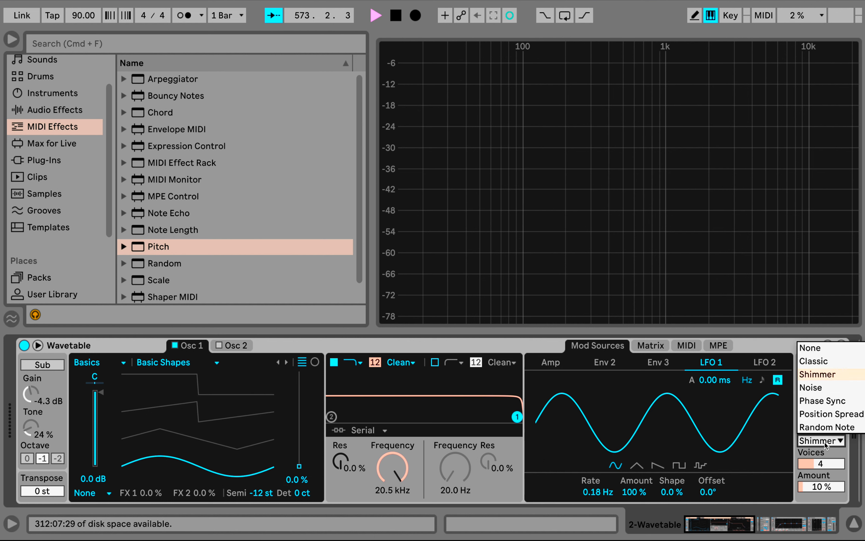
click(823, 351)
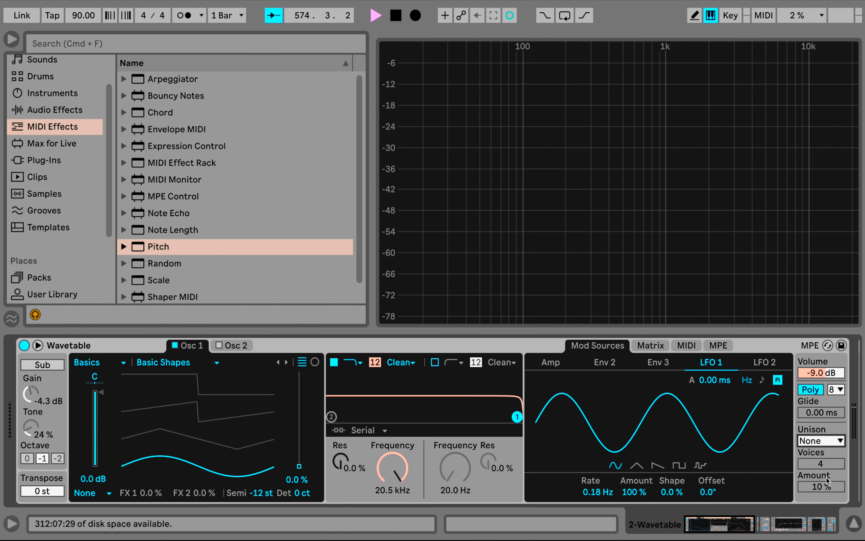
click(825, 441)
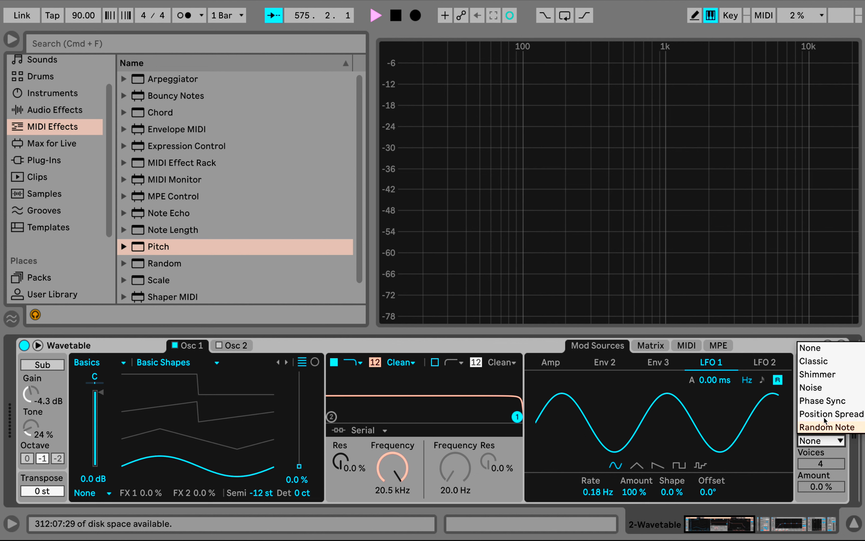
click(819, 389)
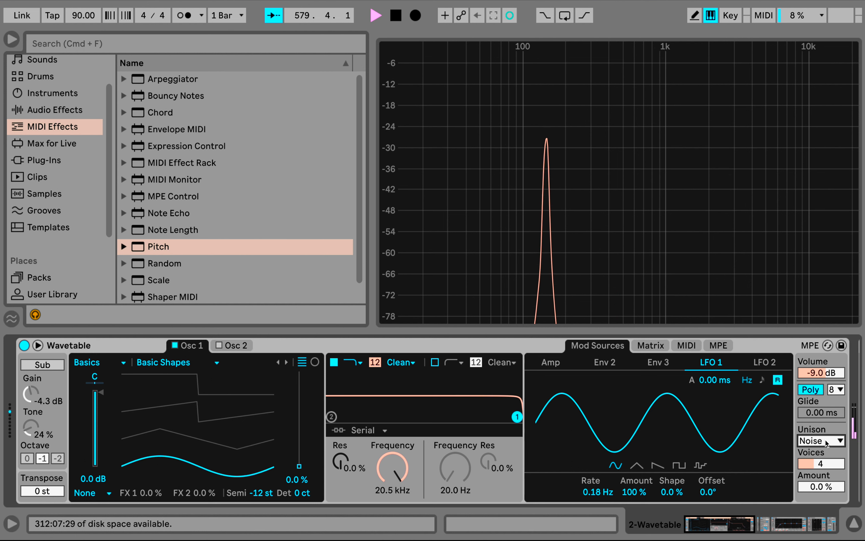
click(654, 345)
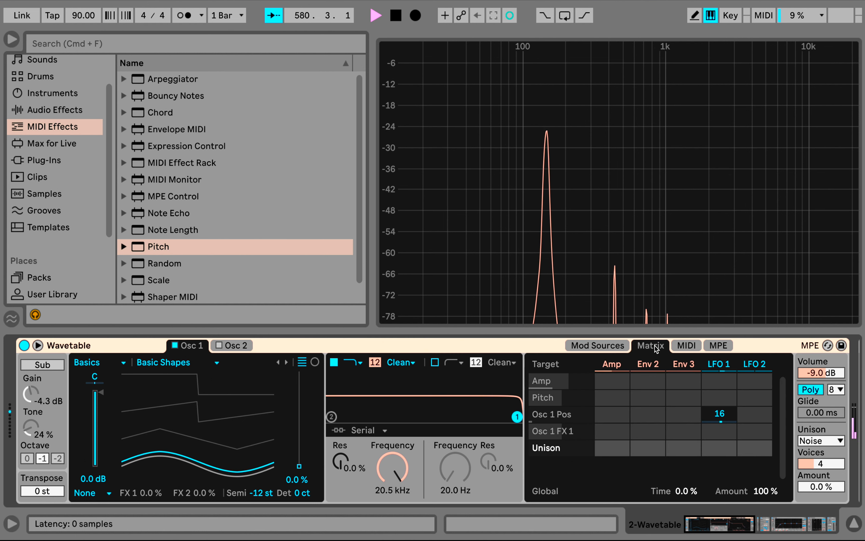
double_click(719, 416)
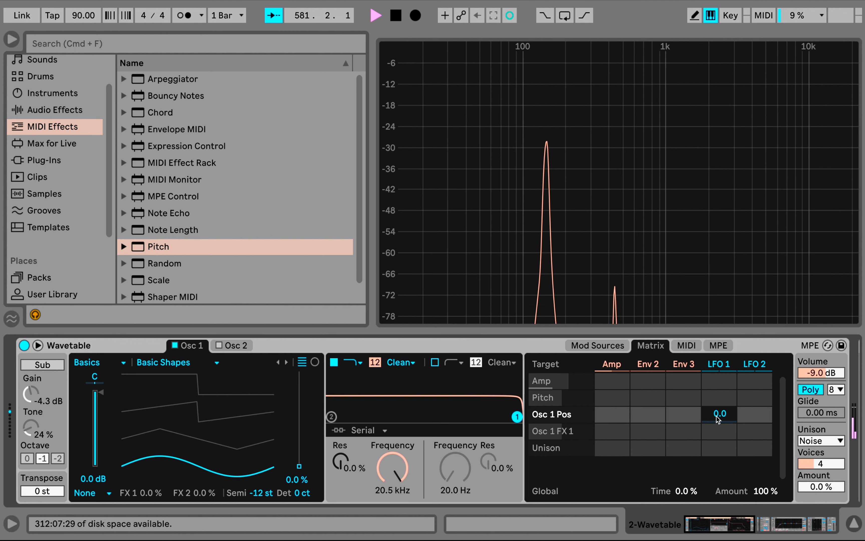
Raise the Noise unison amount to 84% and set Osc 1's wavetable position to 23%
click(608, 350)
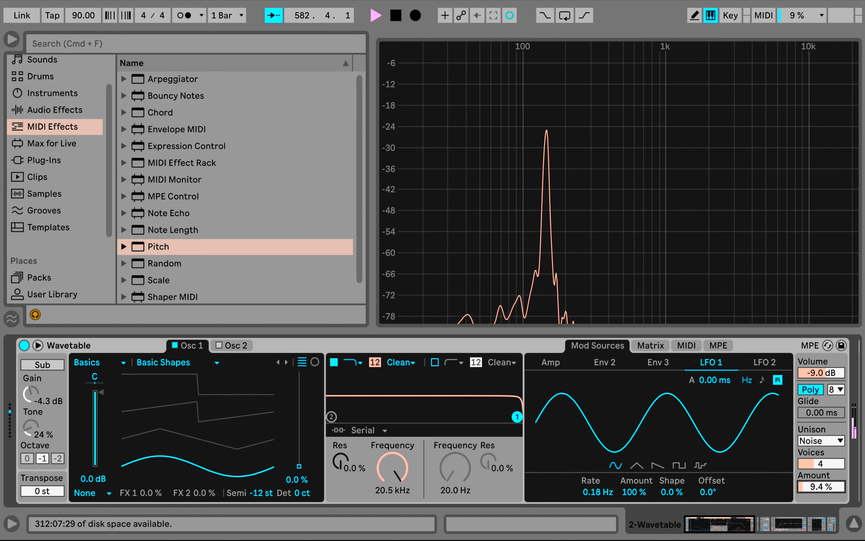
drag(821, 486, 822, 414)
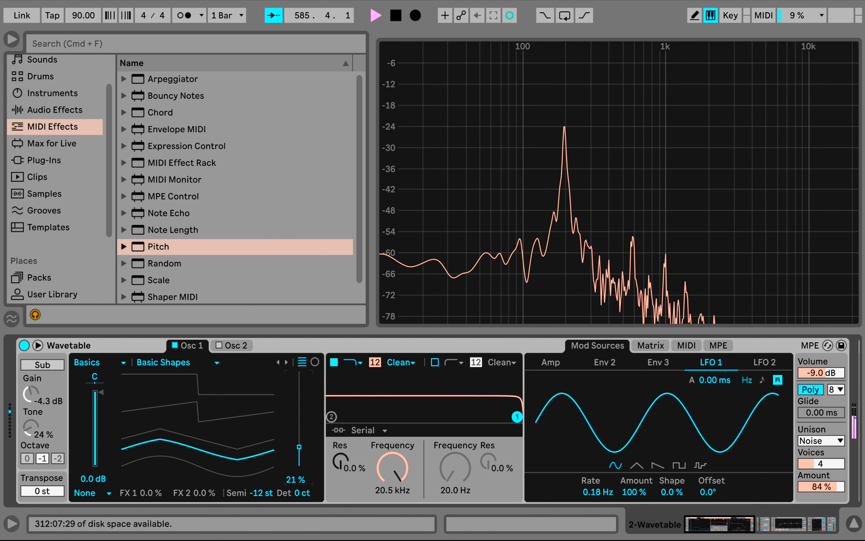
drag(300, 446, 301, 444)
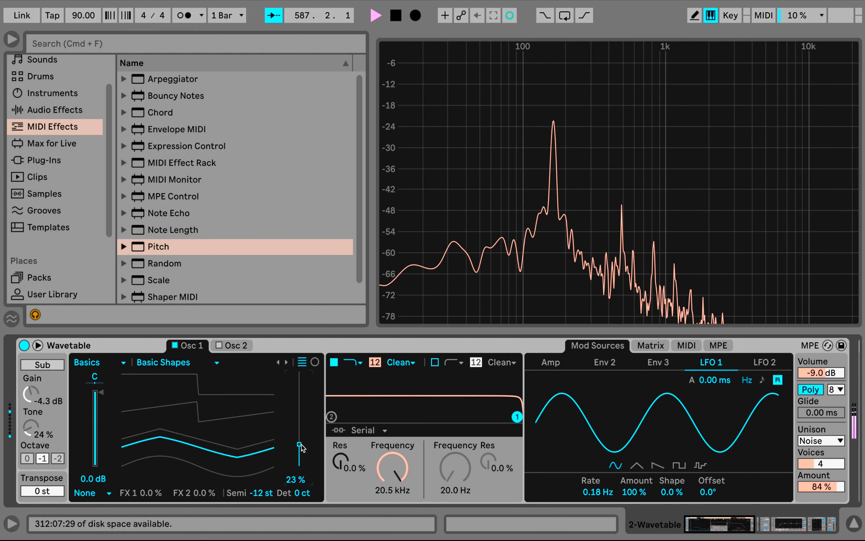
Turn off the Chorus-Ensemble device that follows Wavetable
scroll(453, 414, right, 4)
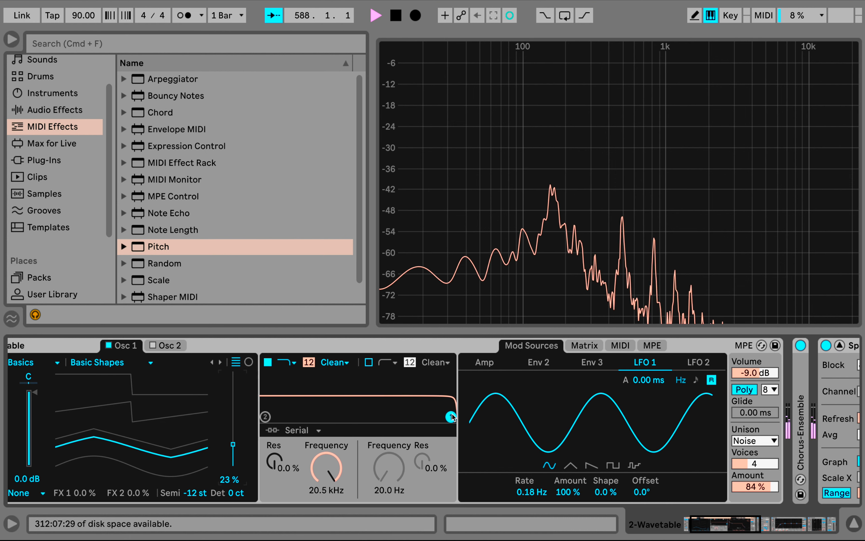
scroll(452, 416, right, 15)
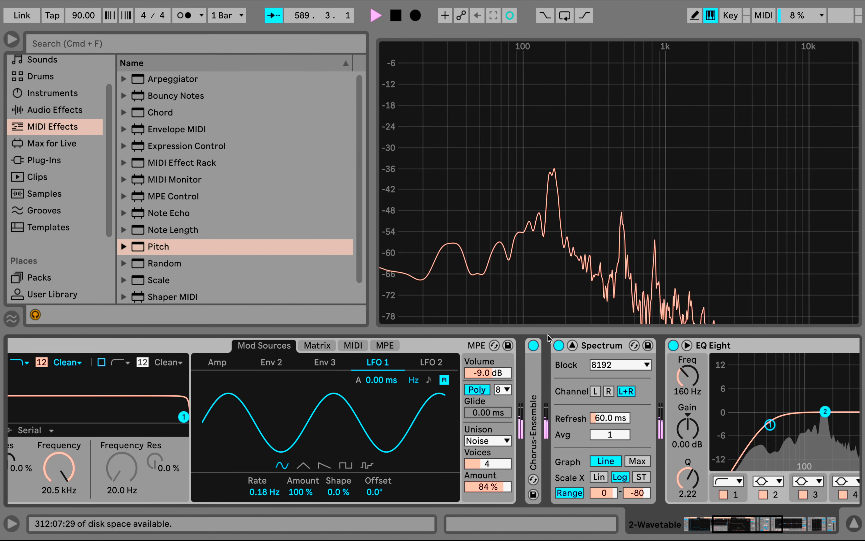
click(533, 345)
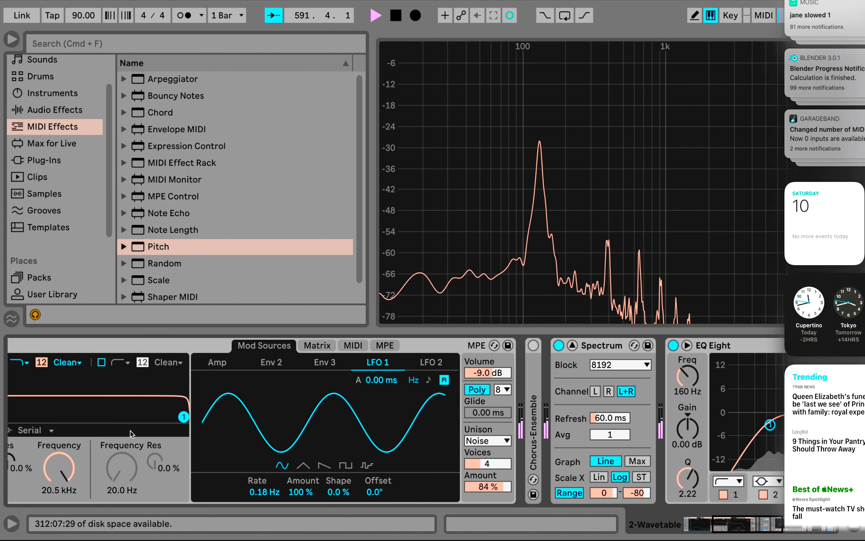
click(454, 339)
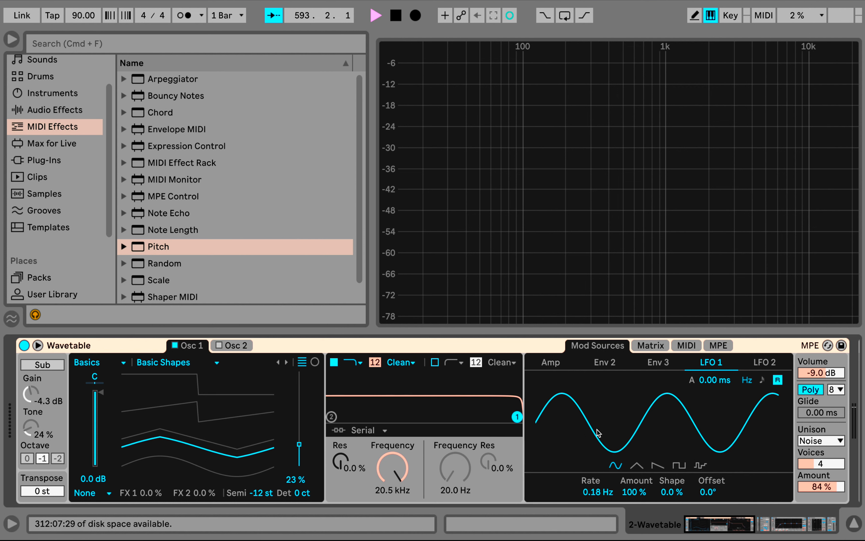
Switch the unison mode to Phase Sync and try different amounts, ending at 9.4%
click(811, 441)
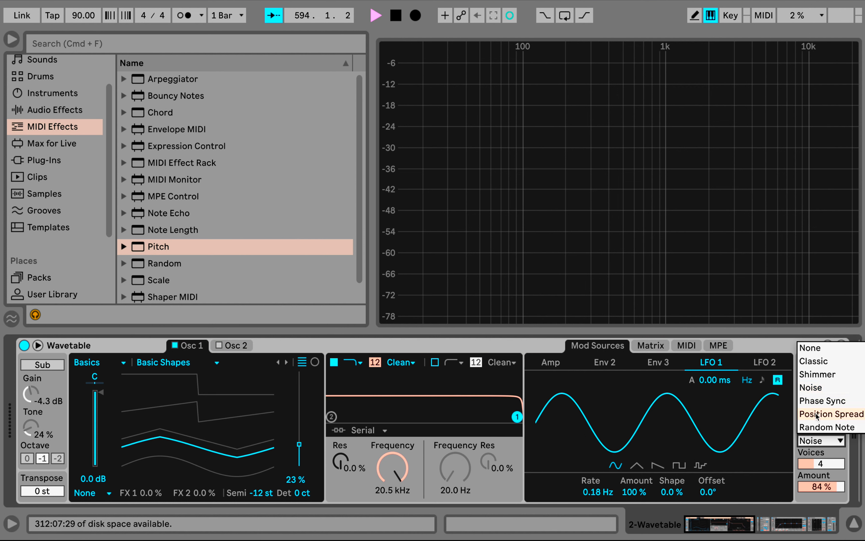
click(820, 406)
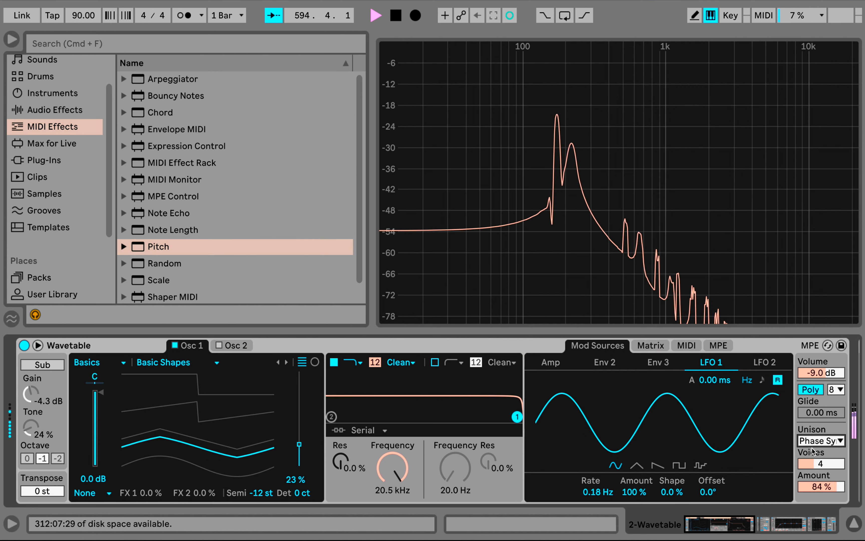
drag(820, 490, 821, 500)
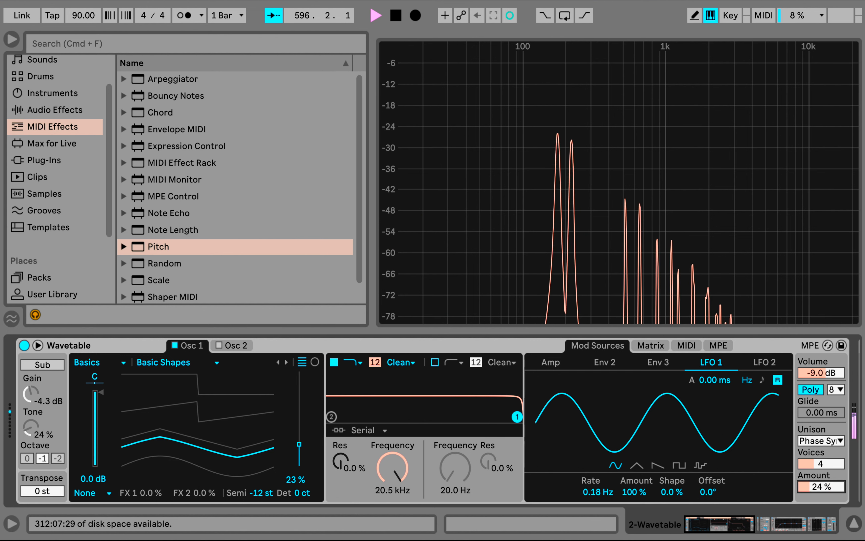
drag(821, 487, 821, 462)
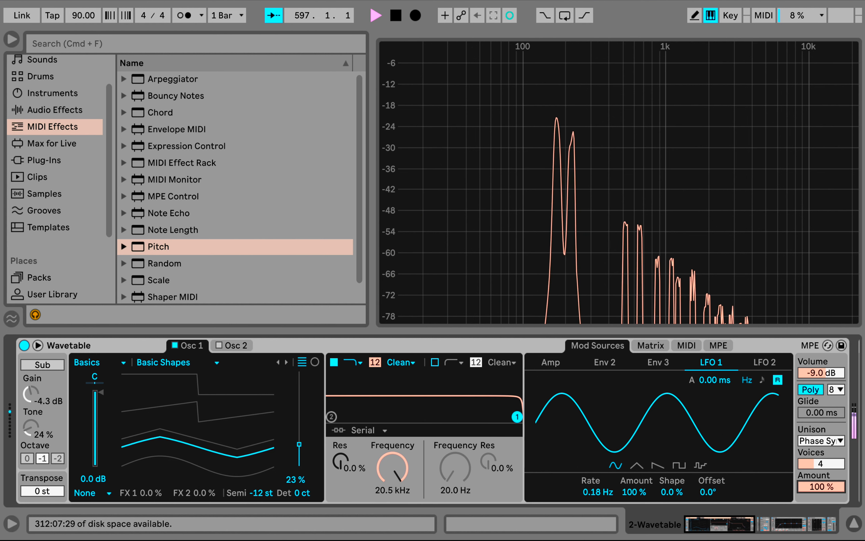
Change the unison mode to Position Spread with an amount of 23%
click(822, 440)
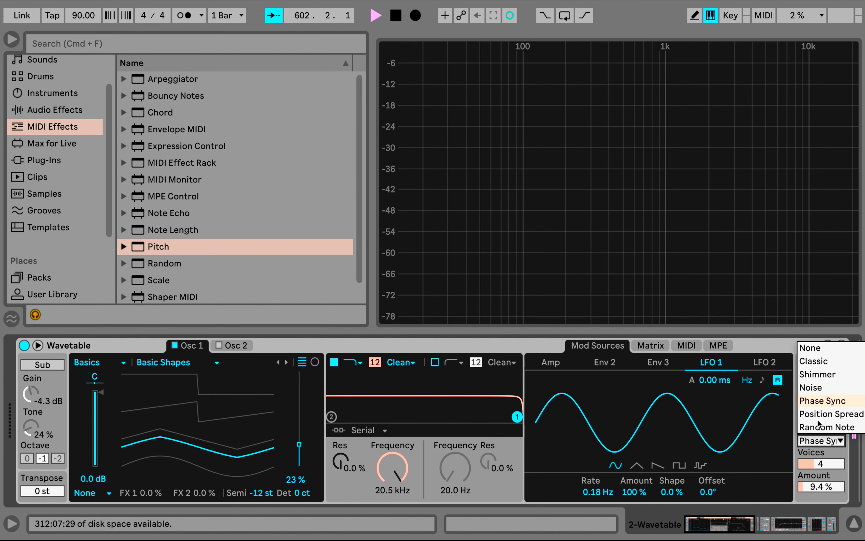
click(821, 414)
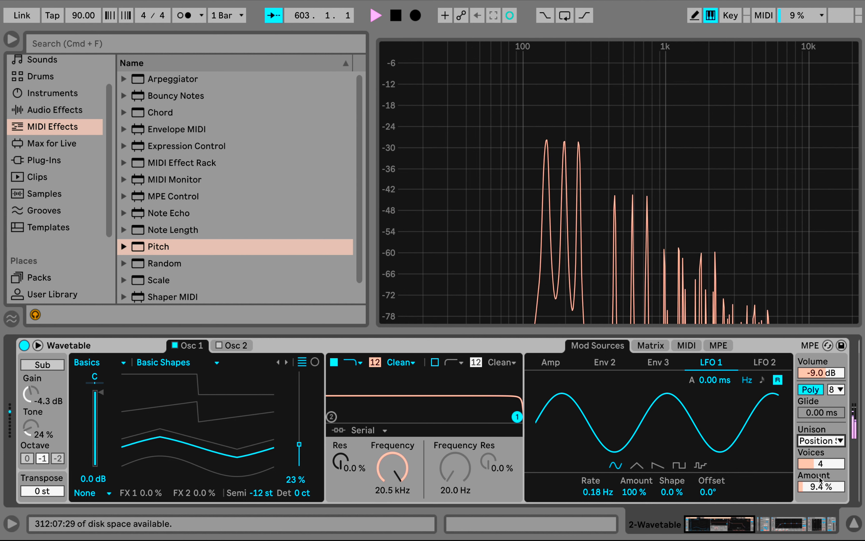
drag(822, 487, 822, 483)
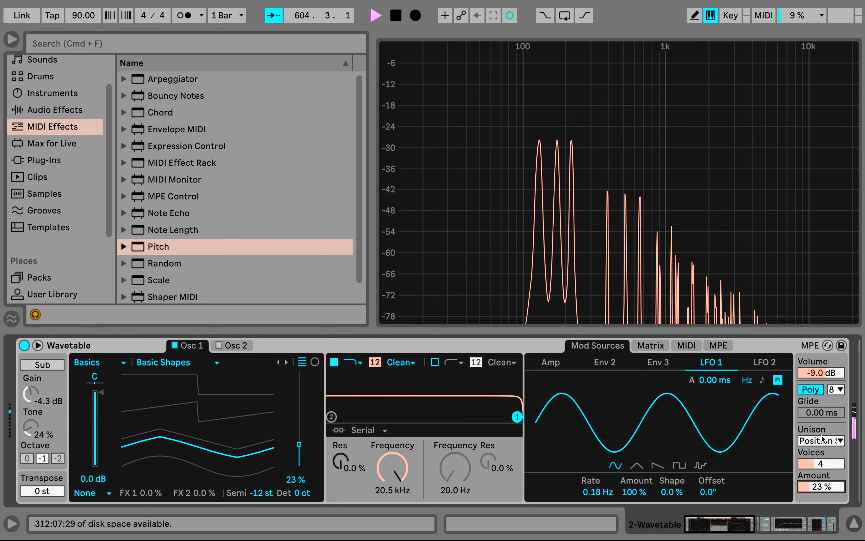
Load the Galactica wavetable into Osc 1 and set its position to 69%
click(183, 370)
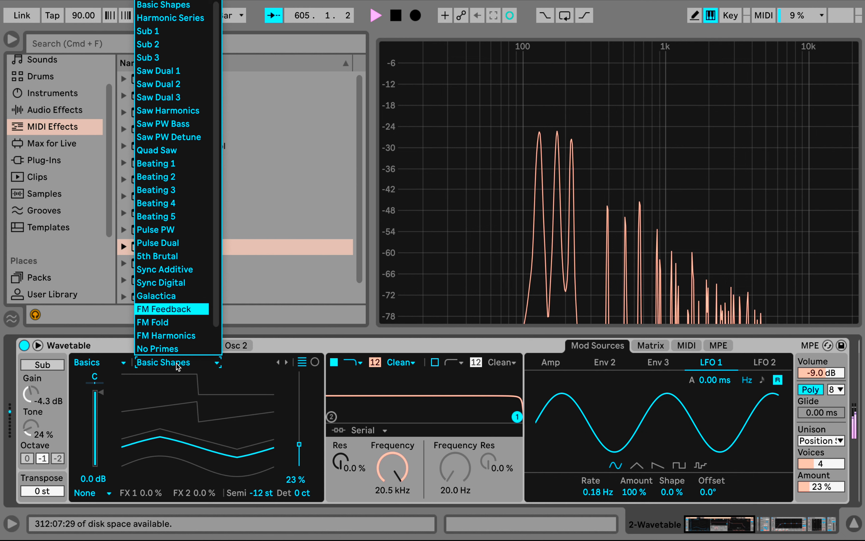
click(171, 296)
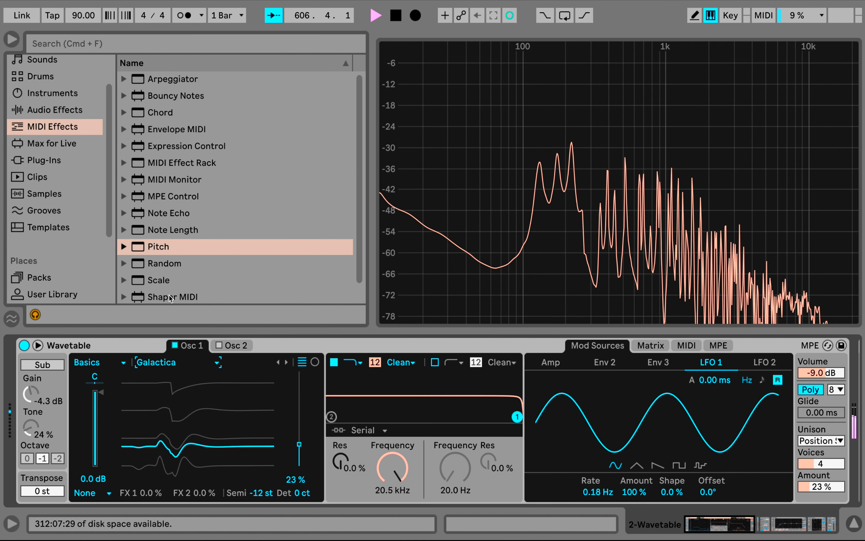
drag(299, 445, 299, 401)
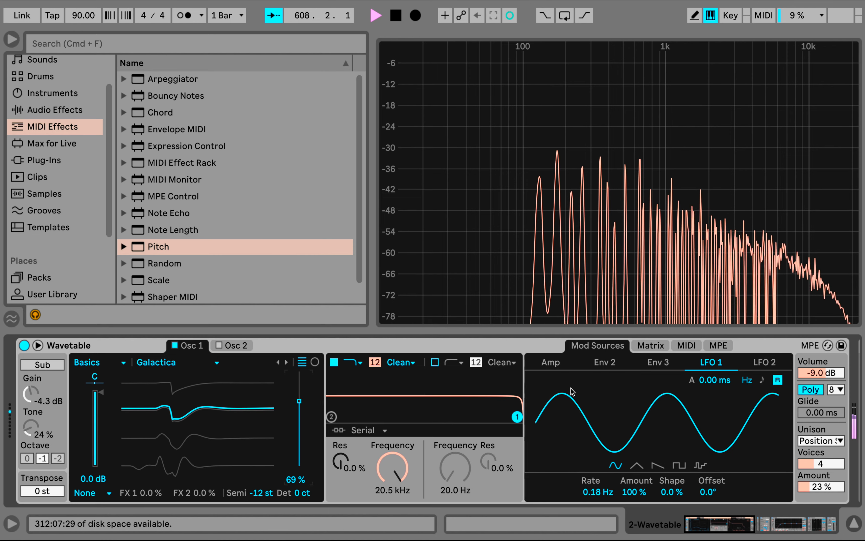
Modulate Osc 1's position with LFO 2 by 12 and slow LFO 2's rate to 0.36 Hz
click(658, 344)
drag(755, 414, 755, 405)
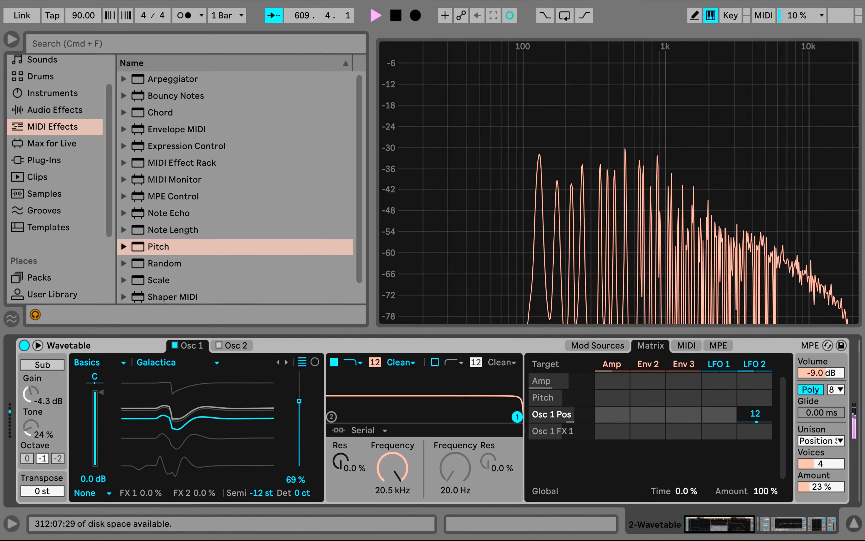
click(758, 368)
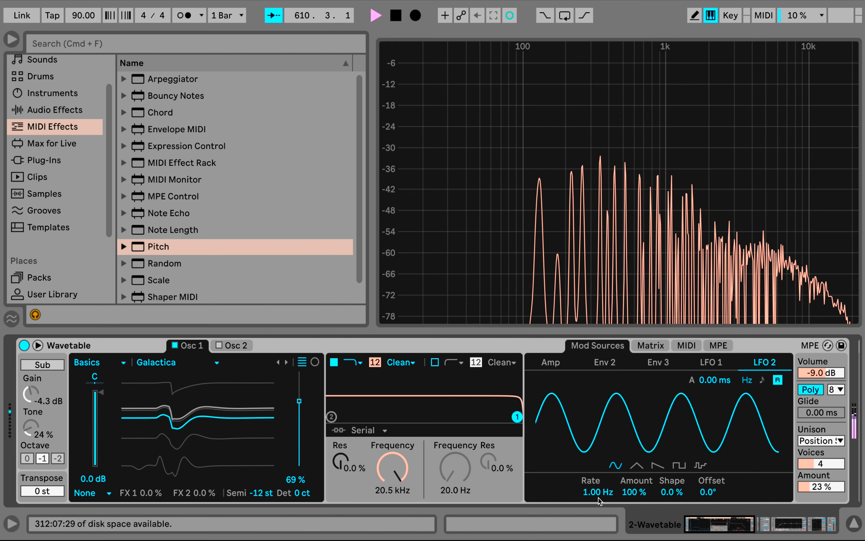
drag(598, 498, 598, 508)
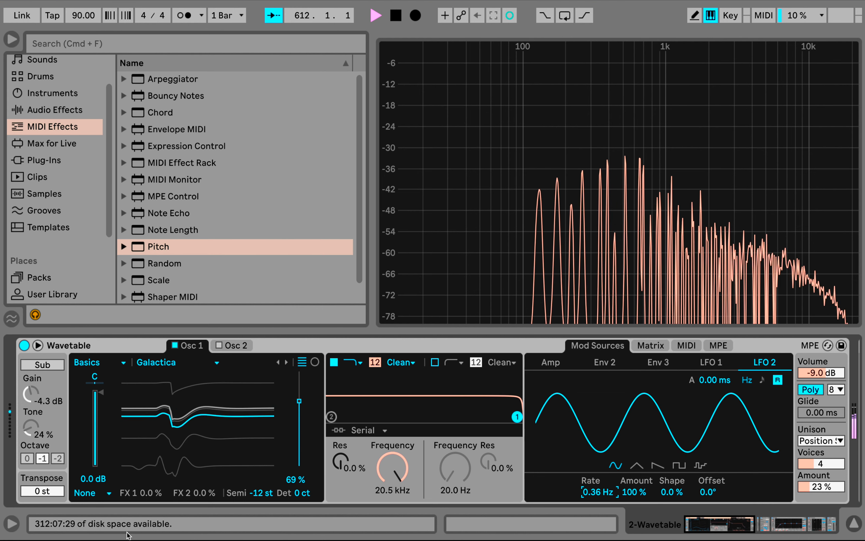
Enable the sub oscillator, compare its octave settings and return to -1, with gain at -inf dB and tone at 0%
click(260, 494)
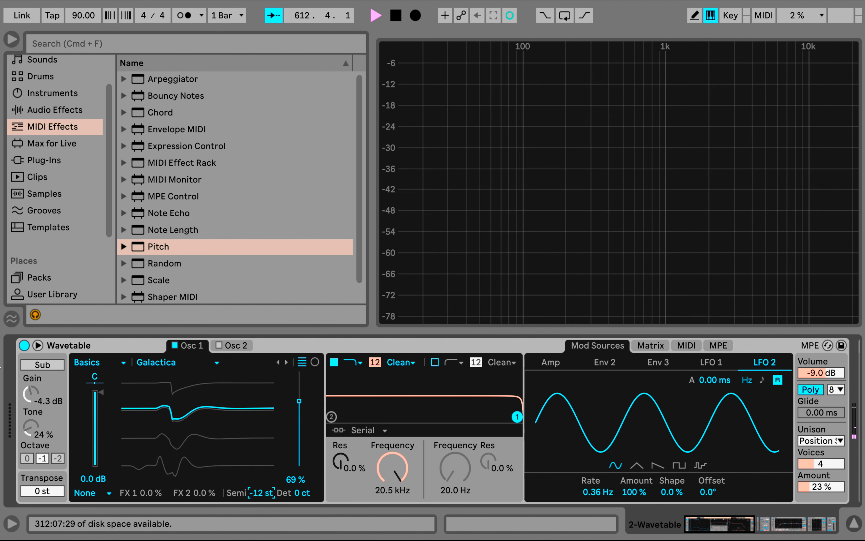
click(46, 364)
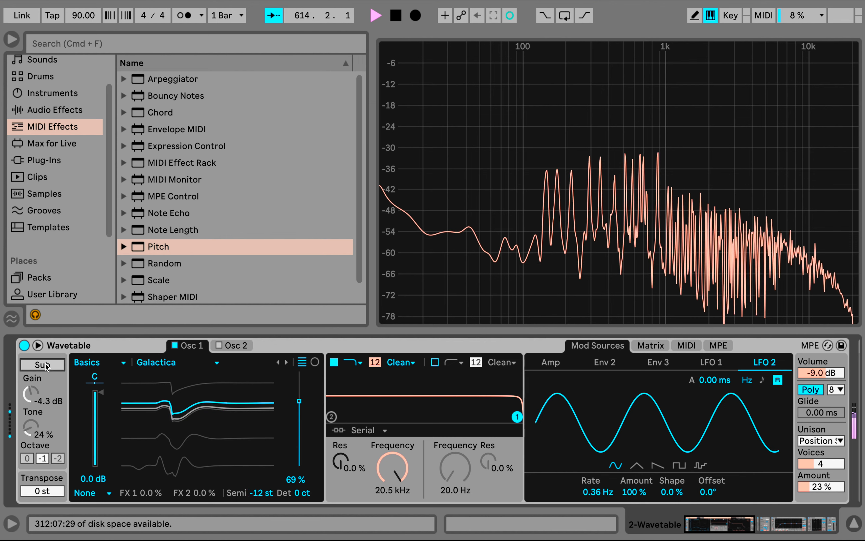
click(45, 364)
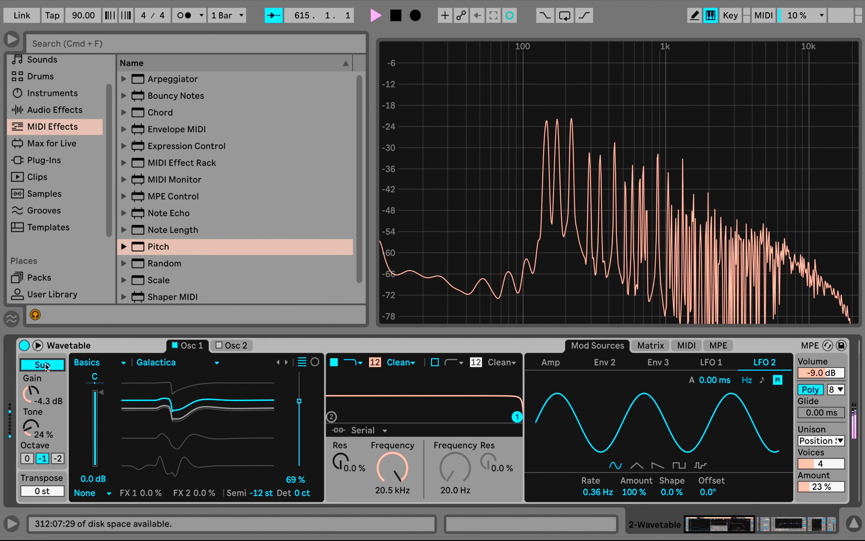
click(30, 426)
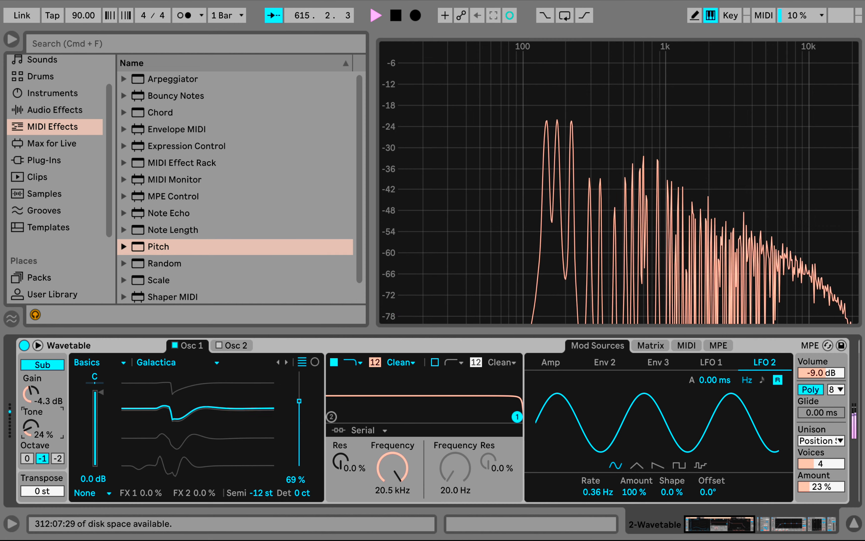
click(27, 458)
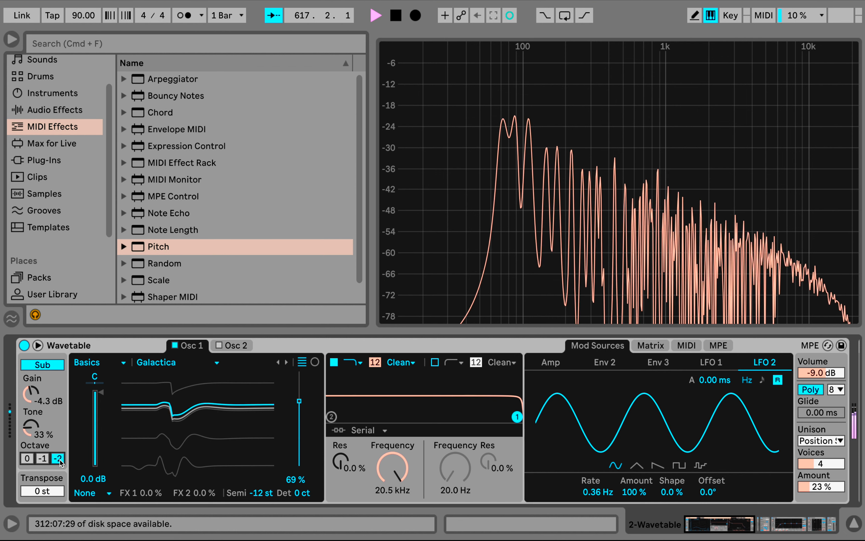
click(42, 459)
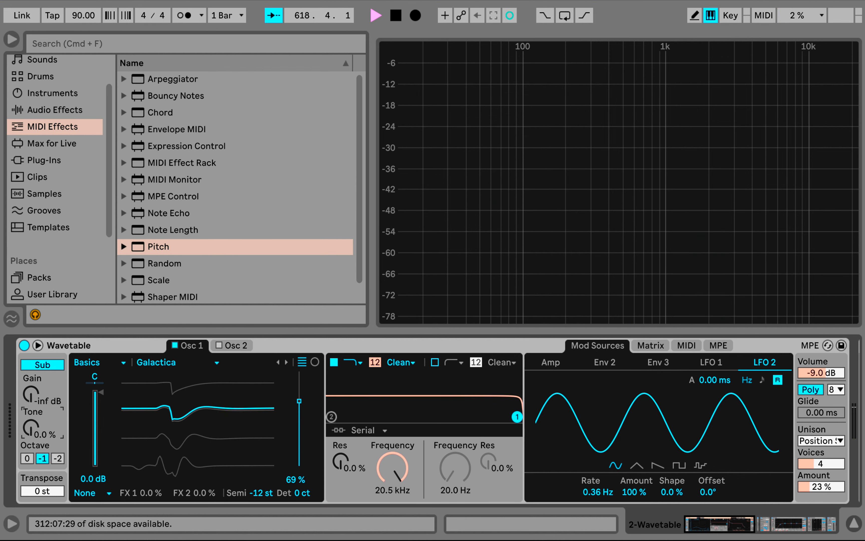
Set the sub oscillator's gain to -16 dB and change the unison mode to Random Note
drag(31, 394, 31, 383)
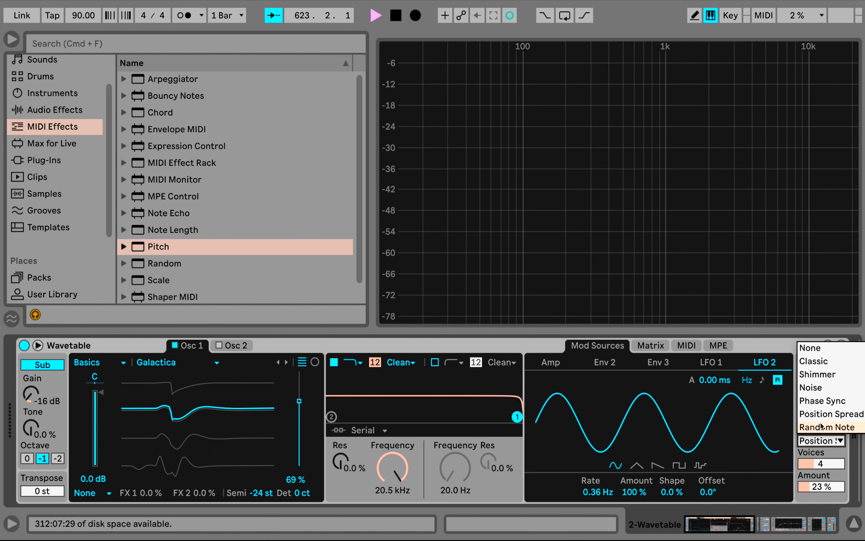
click(821, 426)
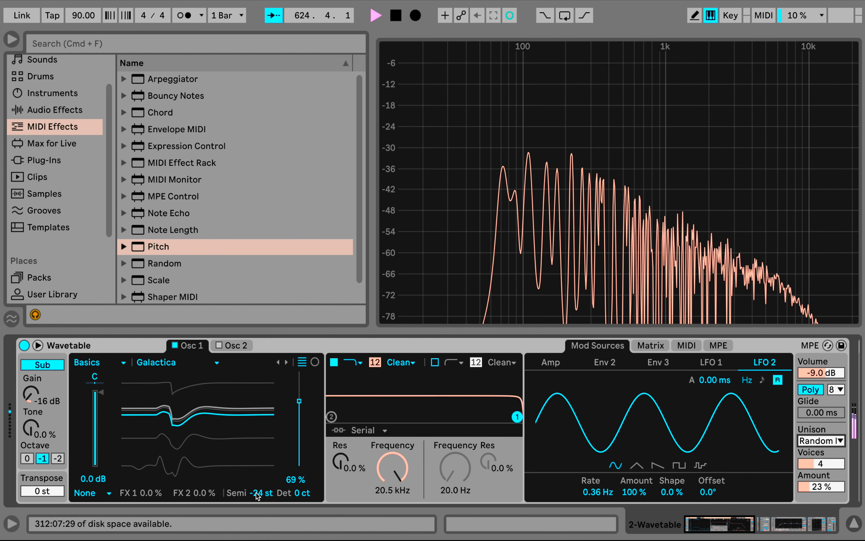
Set Osc 1's semitone offset to -12 st and lower the first filter's frequency to 6.45 kHz
drag(256, 496, 256, 490)
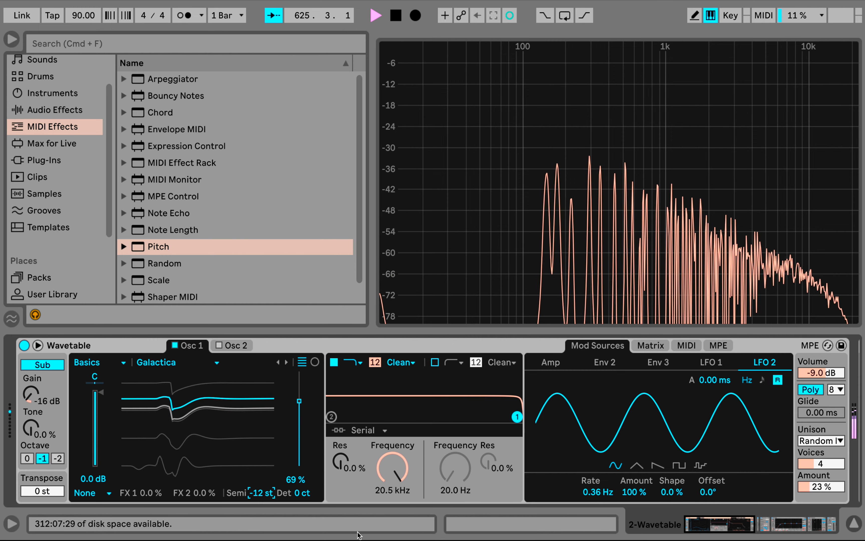
drag(393, 467, 393, 487)
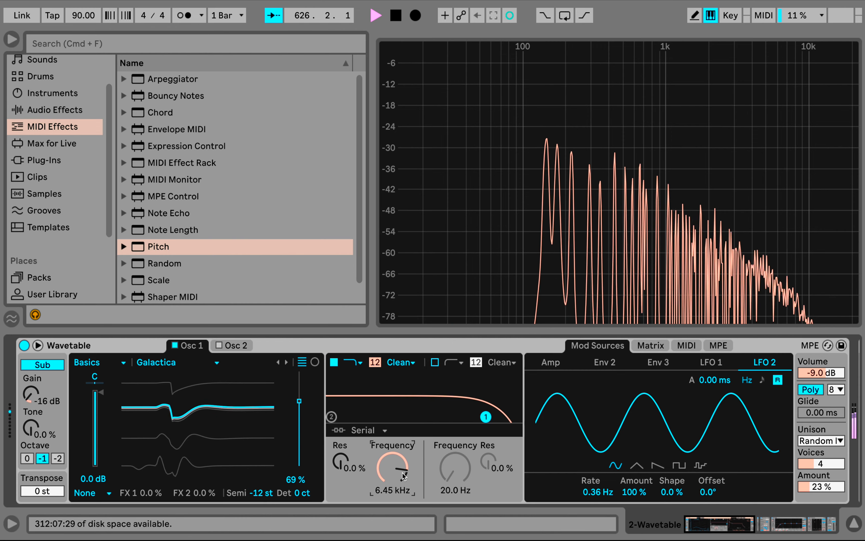
Raise the unison amount to 73% and display the modulation matrix with the Unison target
mouse_move(821, 486)
mouse_down()
mouse_move(821, 460)
mouse_move(812, 492)
mouse_up()
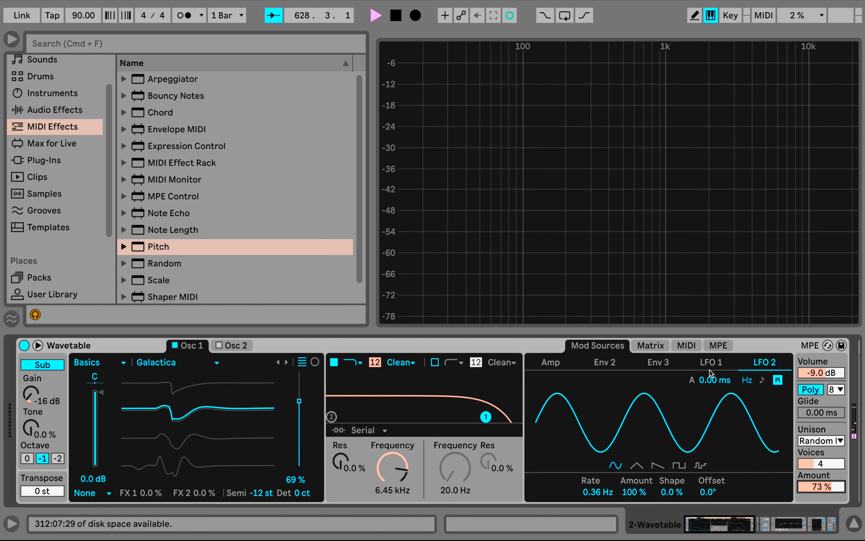
click(662, 347)
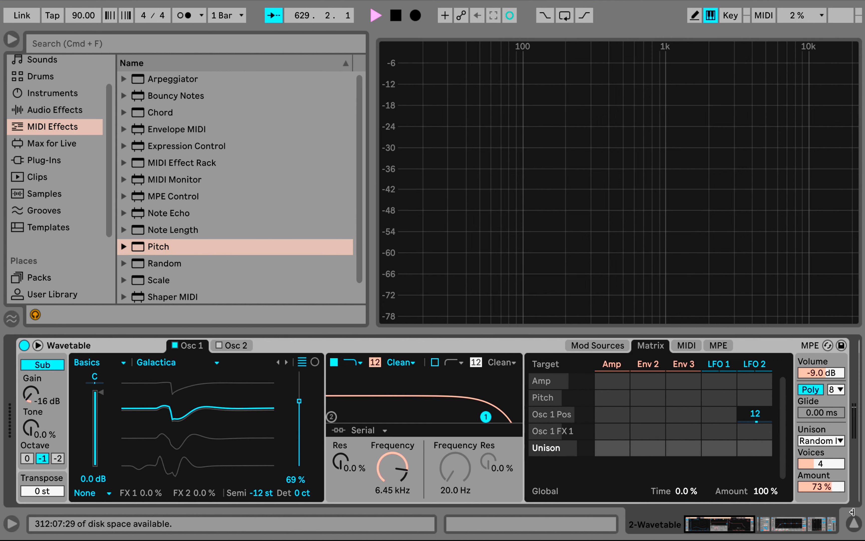
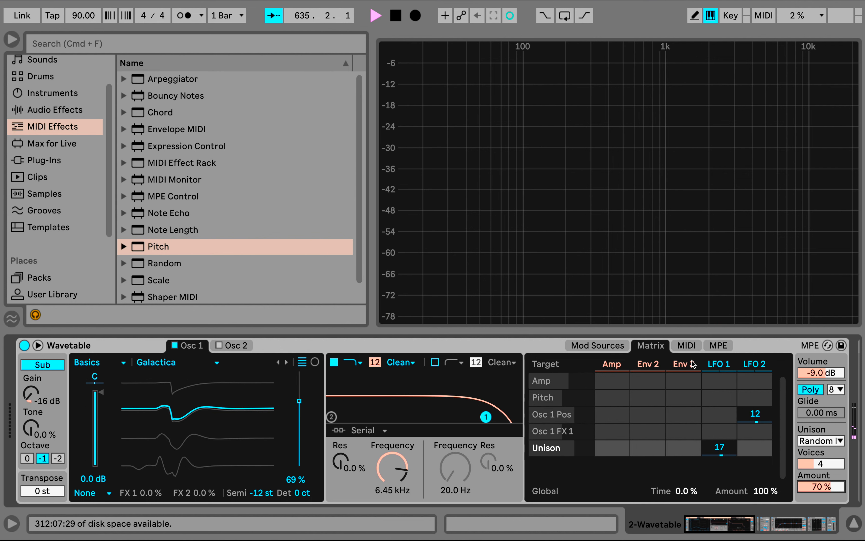
Switch the instrument from Poly to Mono and set the glide time to 39.6 ms
click(815, 412)
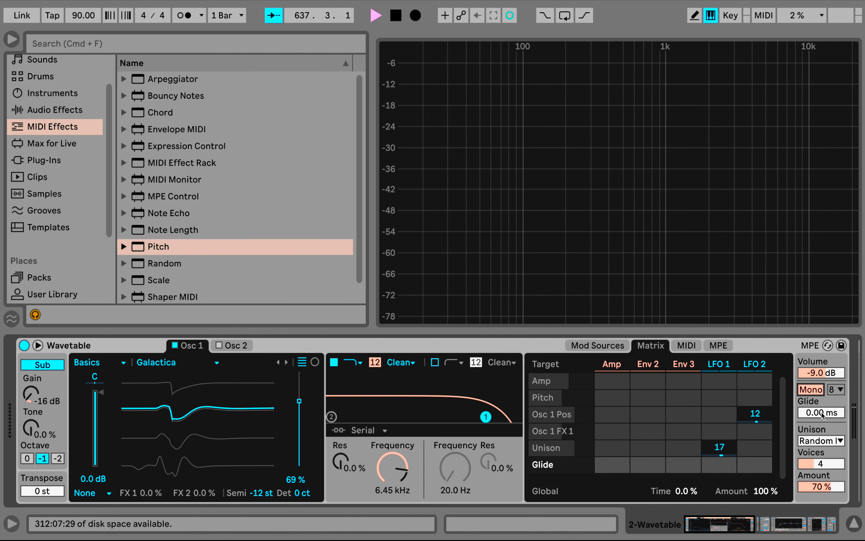
drag(823, 414, 822, 406)
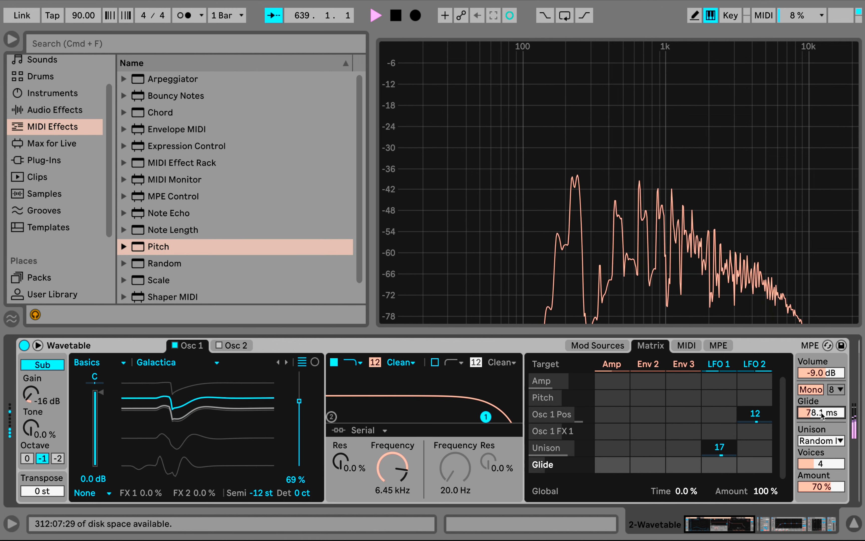
drag(822, 413, 823, 414)
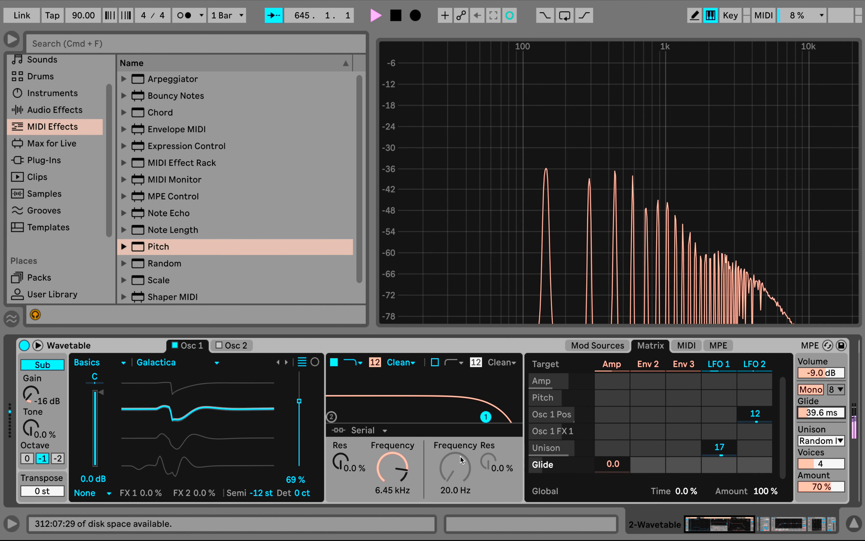
Set filter 1 to 2.54 kHz with 16% resonance, then enable filter 2 in Parallel routing at 229 Hz with 60% resonance
drag(485, 417, 440, 405)
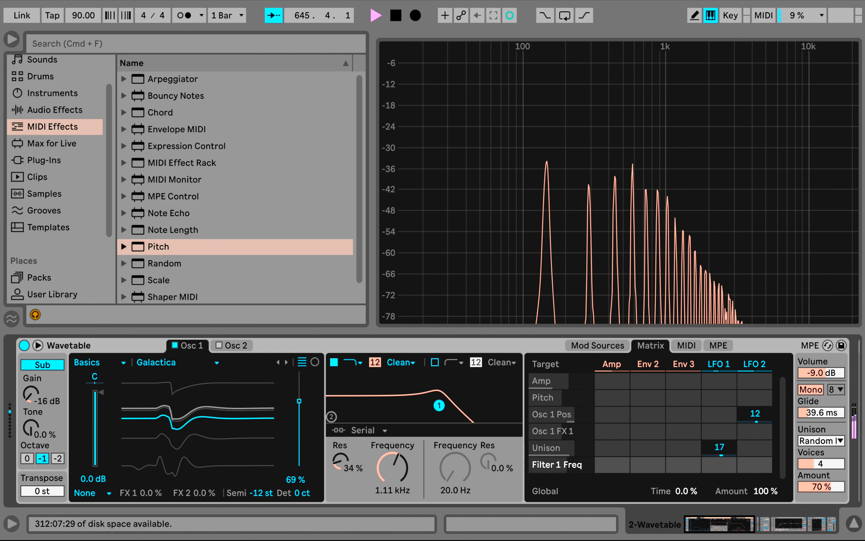
click(435, 363)
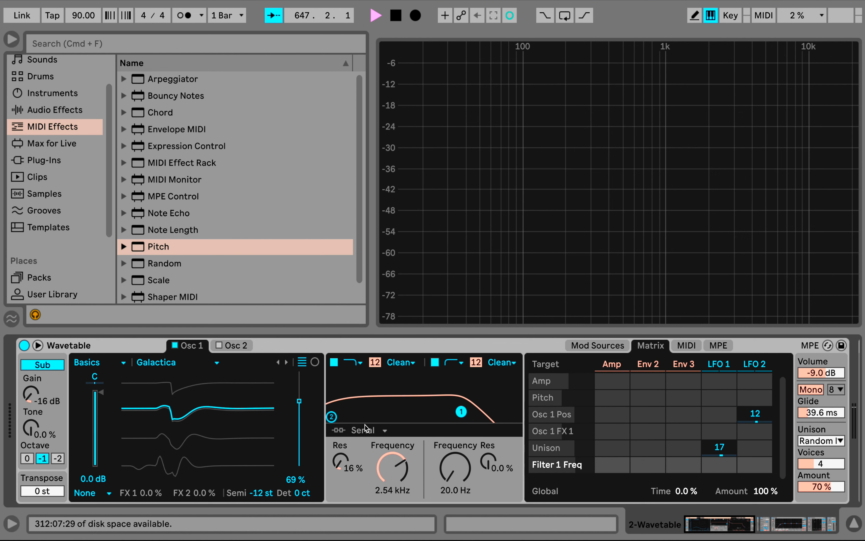
click(366, 432)
click(367, 456)
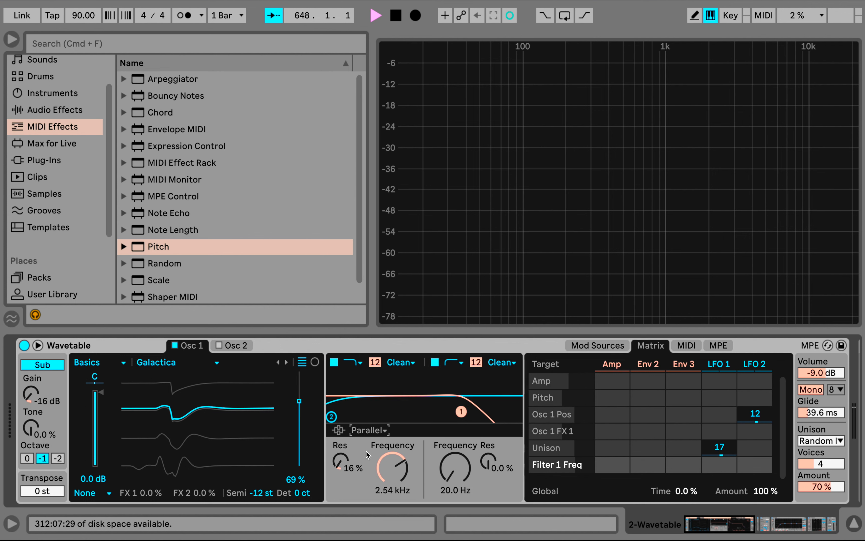
drag(331, 416, 396, 395)
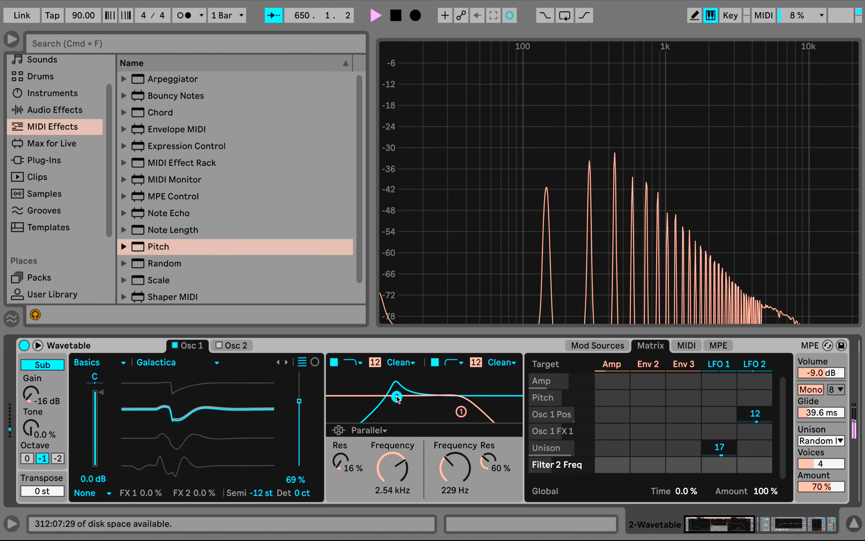
Try Split filter routing with filter 2 at 252 Hz and 49% resonance
click(372, 431)
click(370, 469)
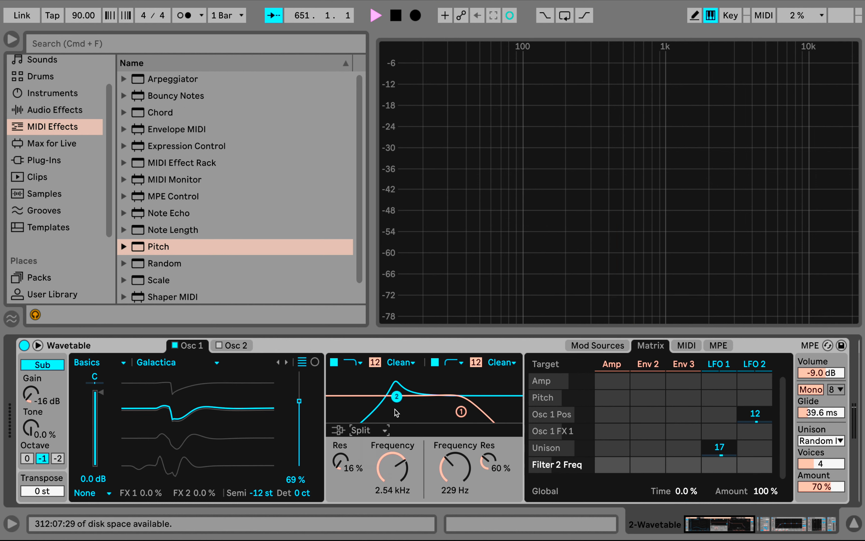
mouse_move(396, 396)
mouse_down()
mouse_move(434, 397)
mouse_move(399, 400)
mouse_up()
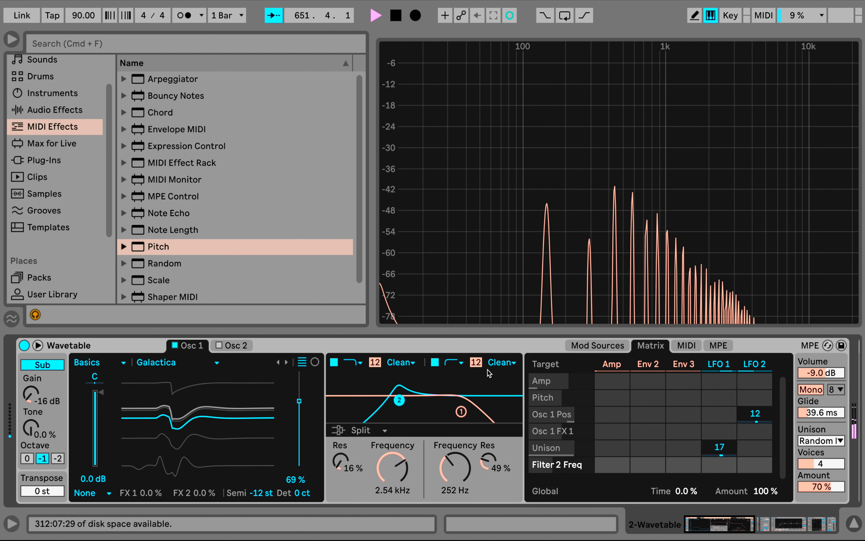
Change filter 2 to the notch type and set it to 417 Hz with 81% resonance
click(462, 362)
click(452, 414)
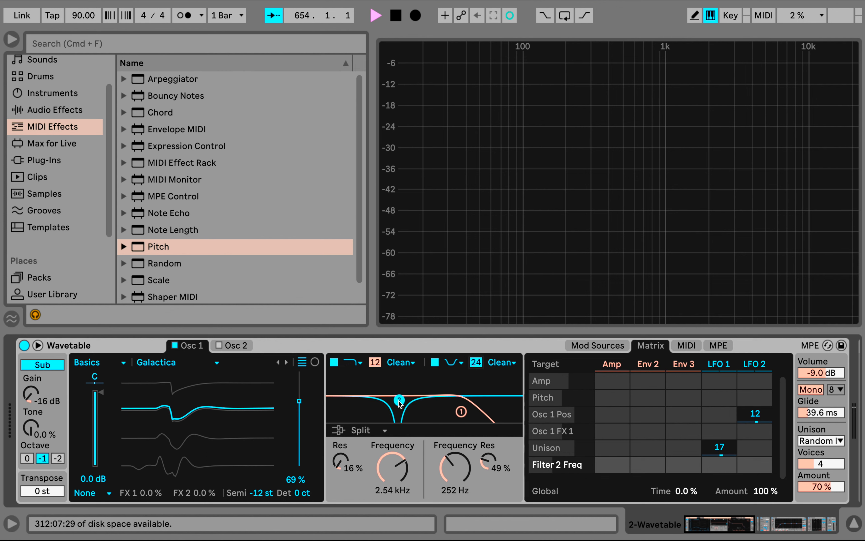
mouse_move(400, 399)
mouse_down()
mouse_move(423, 391)
mouse_move(412, 389)
mouse_up()
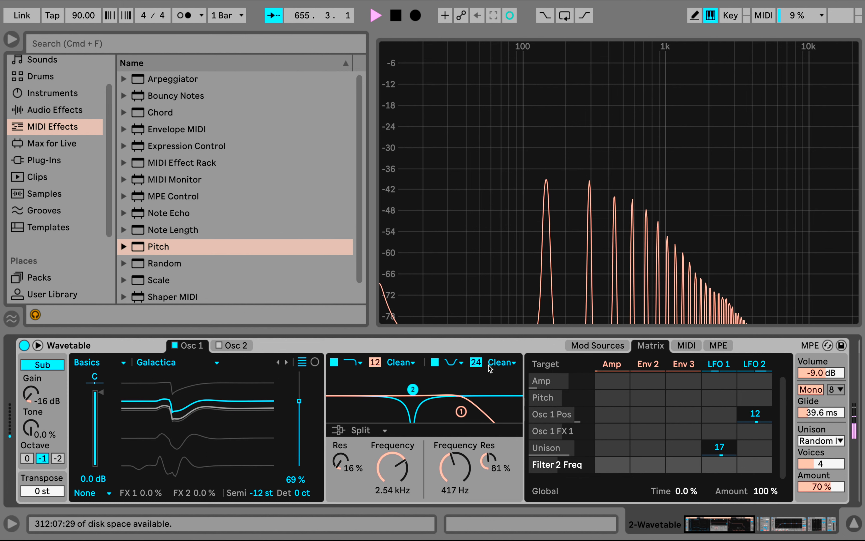
Give filter 2 the OSR circuit with 8.81 dB drive and set the filter routing to Parallel
click(502, 362)
click(497, 388)
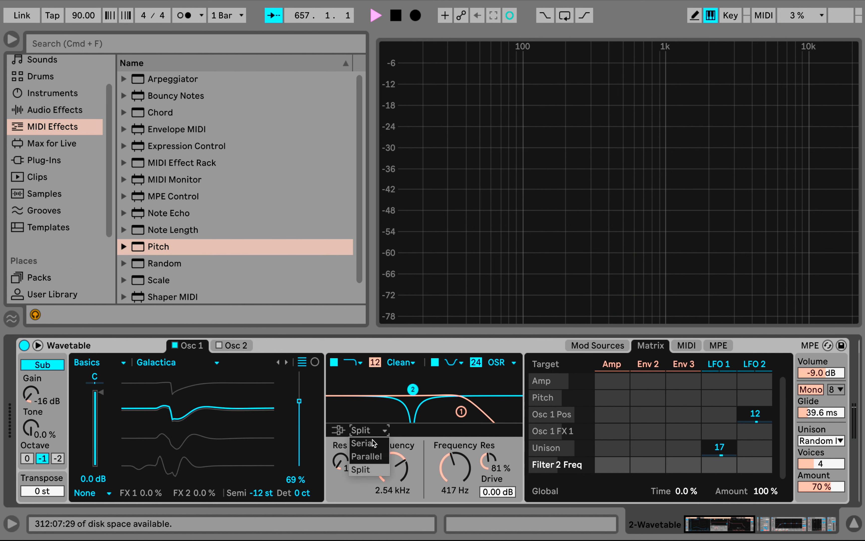
click(372, 456)
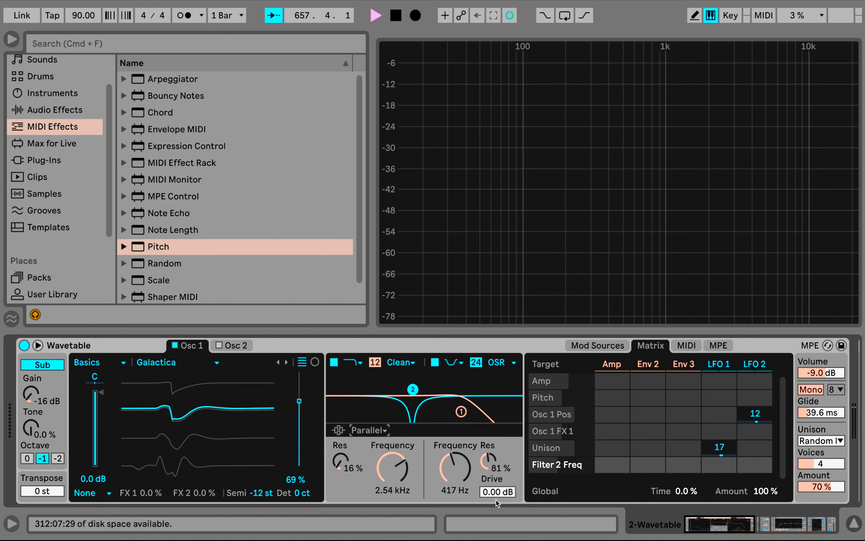
drag(501, 495, 501, 495)
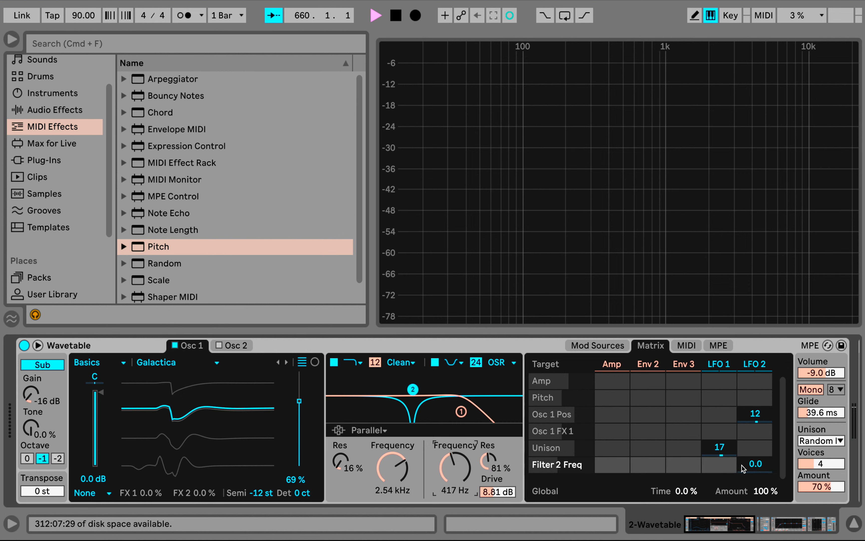
Modulate Filter 2 Freq with LFO 2 by 38, slow LFO 2's rate to 0.09 Hz, and return to the modulation matrix
drag(758, 466, 758, 454)
click(755, 364)
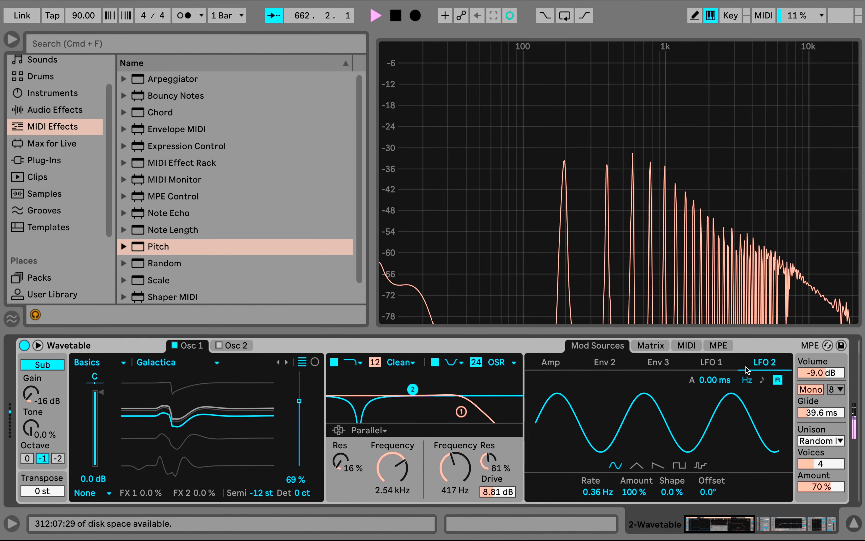
drag(601, 492, 601, 507)
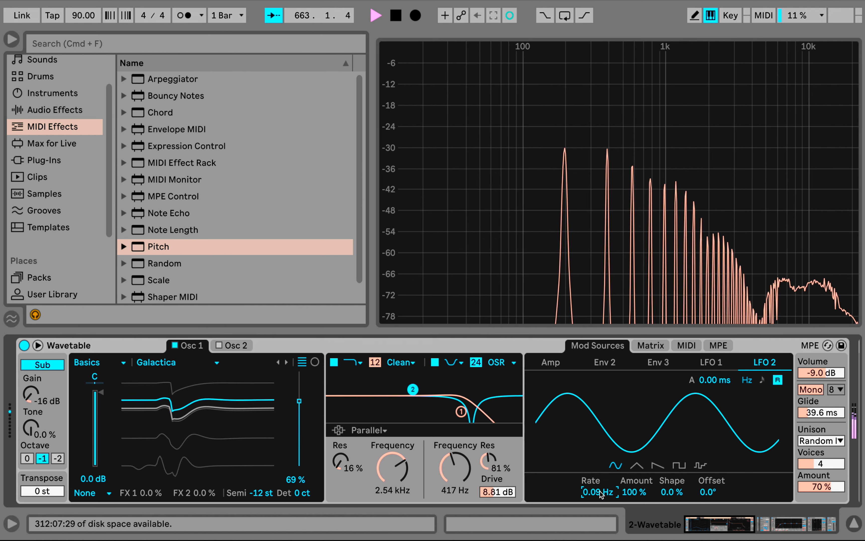
click(651, 350)
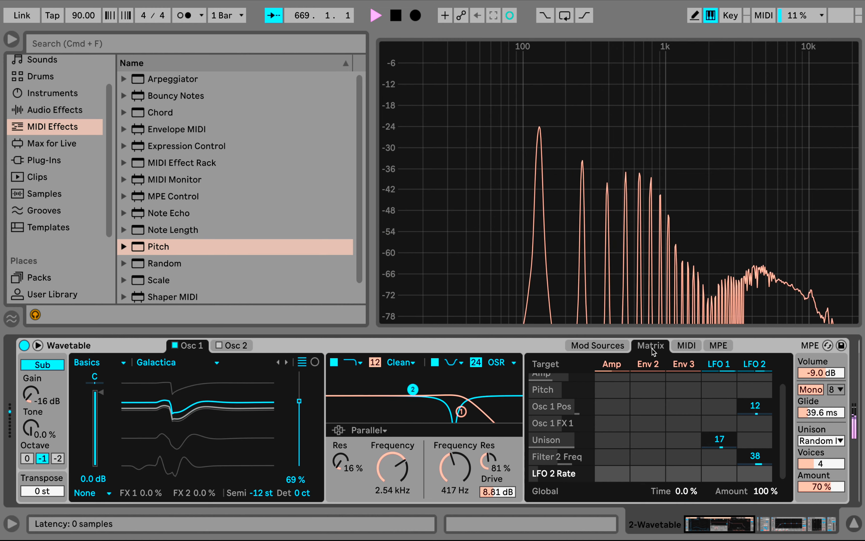
Lower filter 1's frequency to 2.15 kHz and set the sub oscillator to -4.9 dB gain, 23% tone and octave -2
mouse_move(394, 473)
mouse_down()
mouse_move(394, 453)
mouse_move(394, 500)
mouse_move(393, 470)
mouse_up()
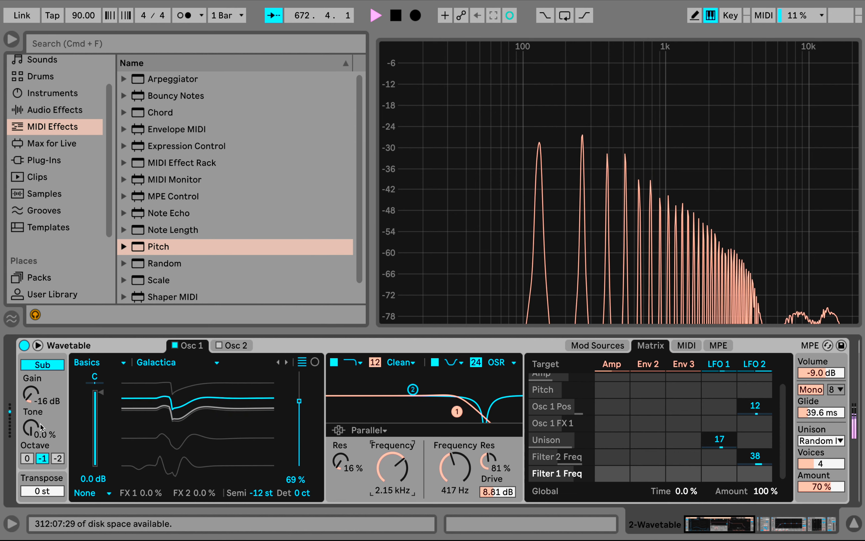
drag(31, 427, 30, 377)
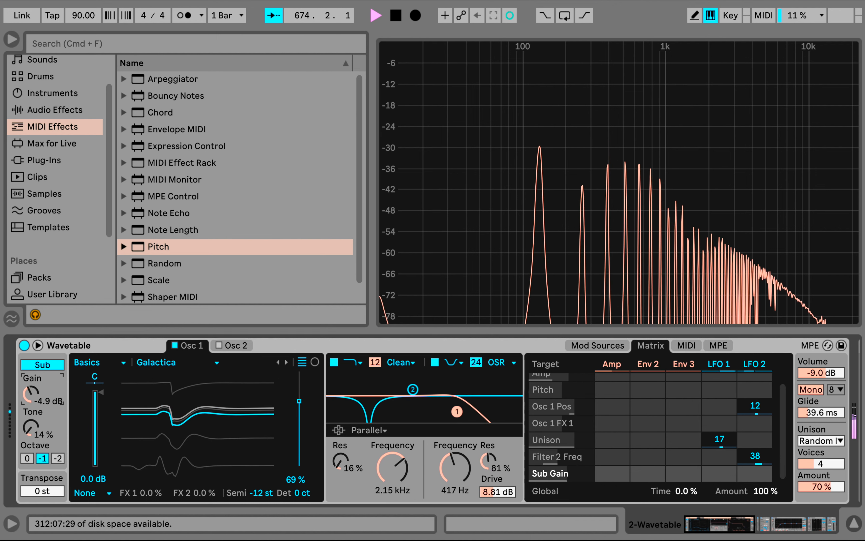
drag(31, 427, 31, 417)
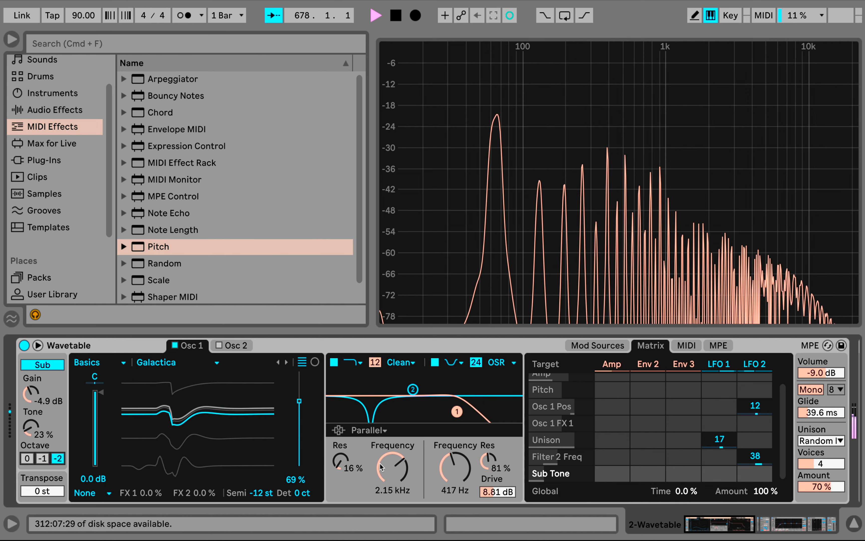
Set the LFO 1 modulation of Osc 1 Pos to 19 in the matrix
click(392, 467)
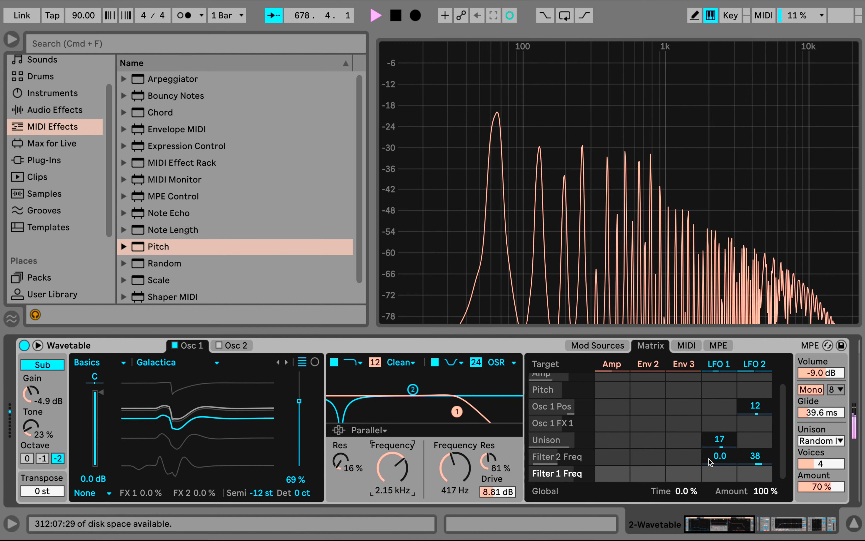
scroll(709, 459, up, 1)
click(720, 415)
drag(719, 414, 719, 401)
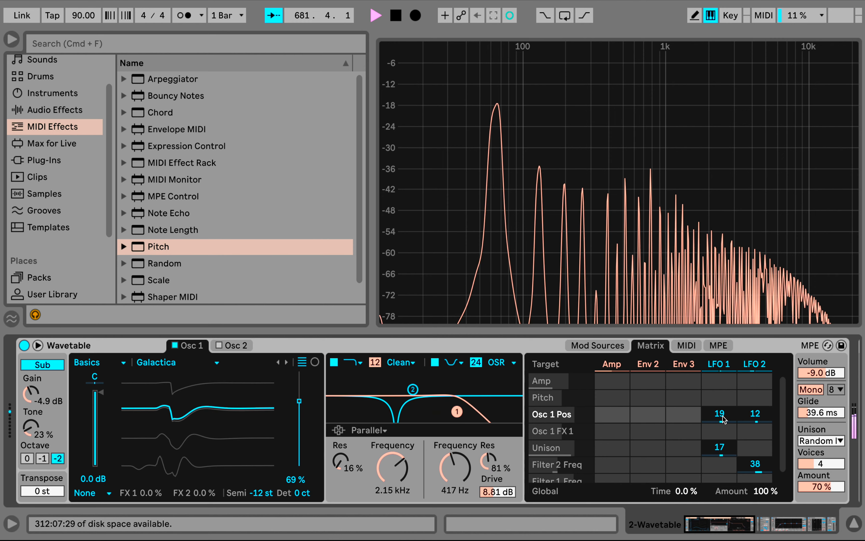
Switch filter 1's circuit to SMP and set its drive to 2.06 dB
click(392, 363)
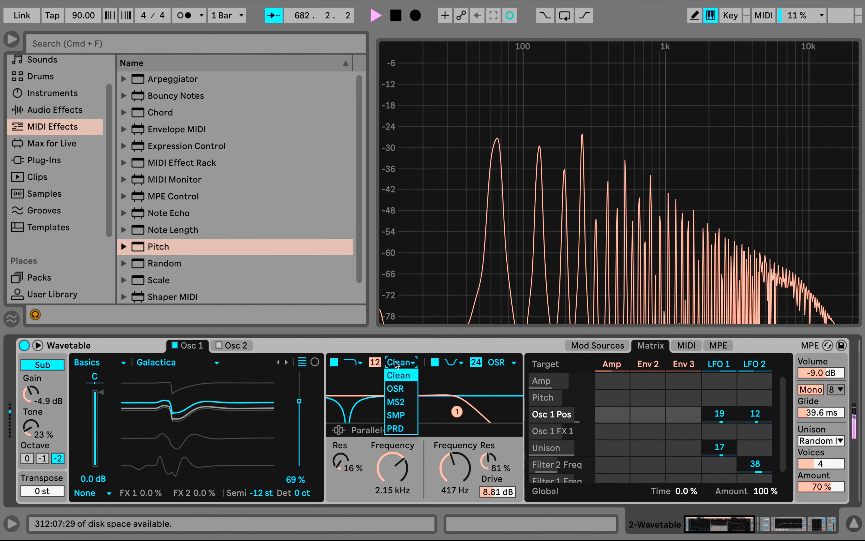
click(396, 411)
drag(352, 487, 352, 479)
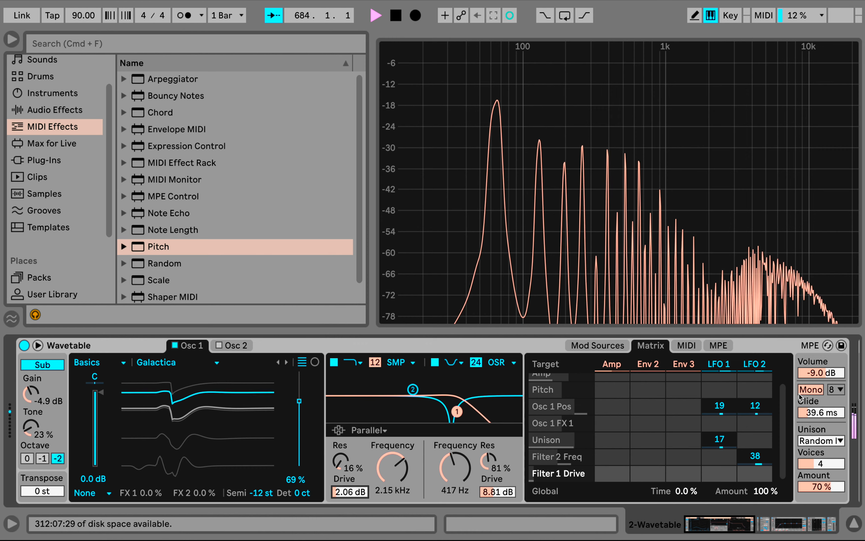
Turn on Chorus-Ensemble, unfold the device and lower its rate to 0.55 Hz
scroll(799, 394, right, 10)
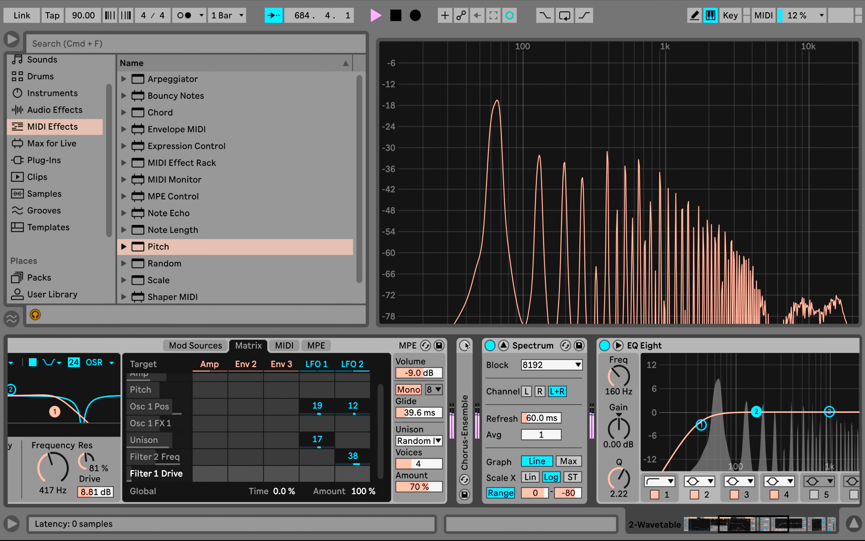
click(465, 345)
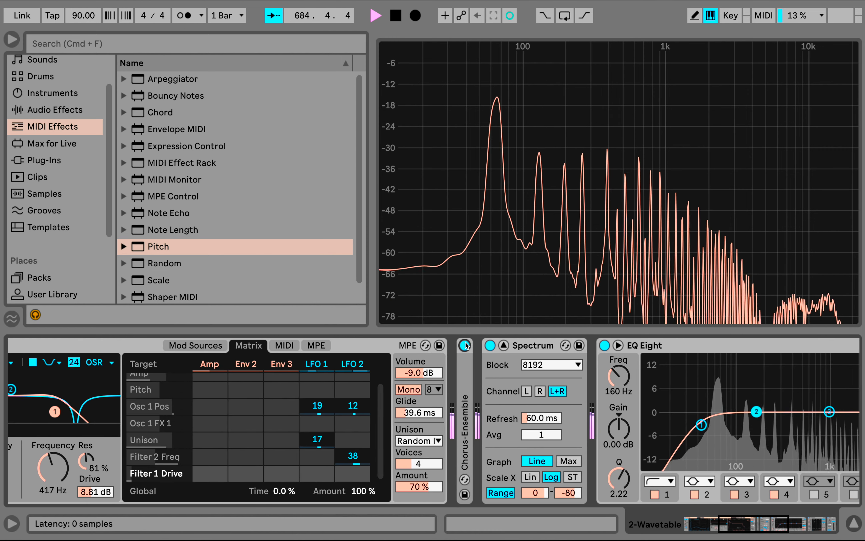
double_click(466, 376)
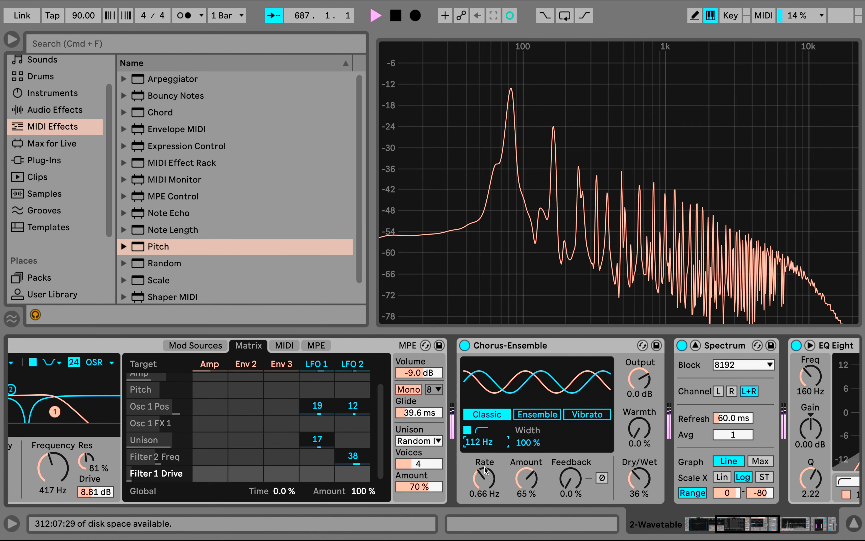
drag(484, 478, 485, 486)
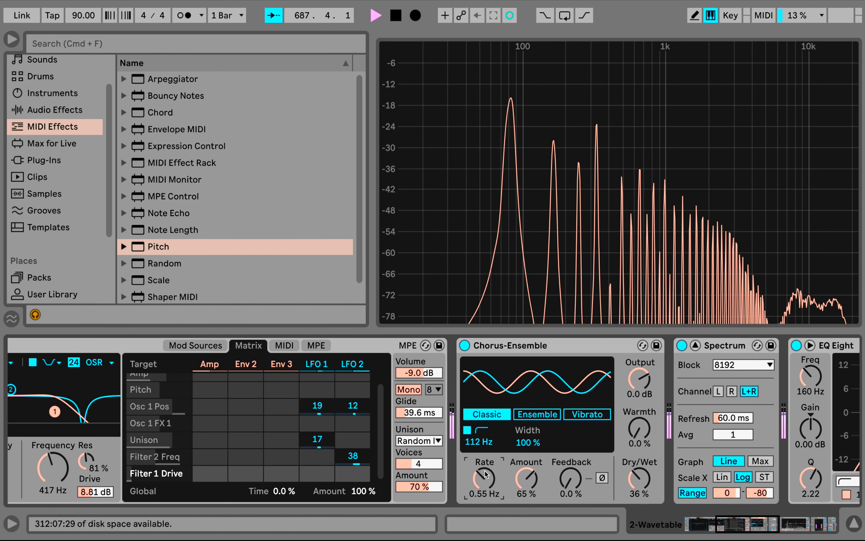
Examine the EQ Eight, Compressor and Limiter in the device chain, expanding and collapsing EQ Eight's detailed view
scroll(641, 451, right, 6)
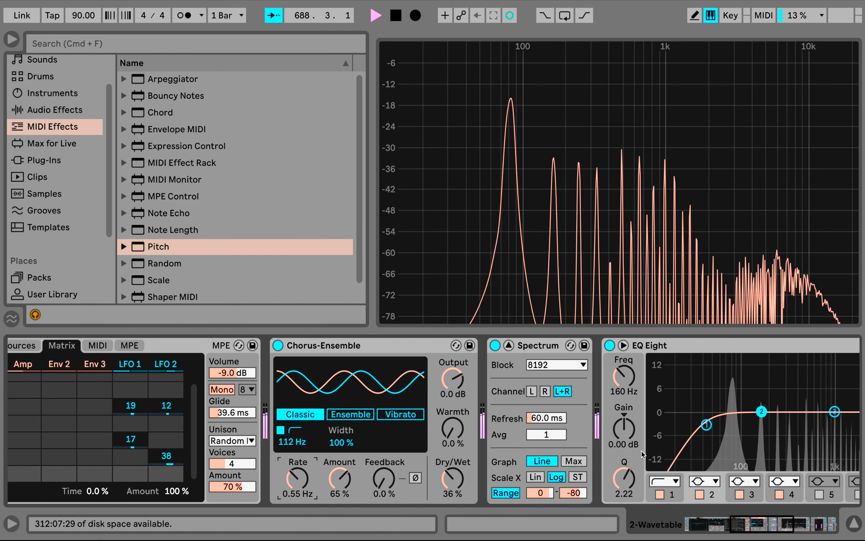
scroll(642, 451, right, 1)
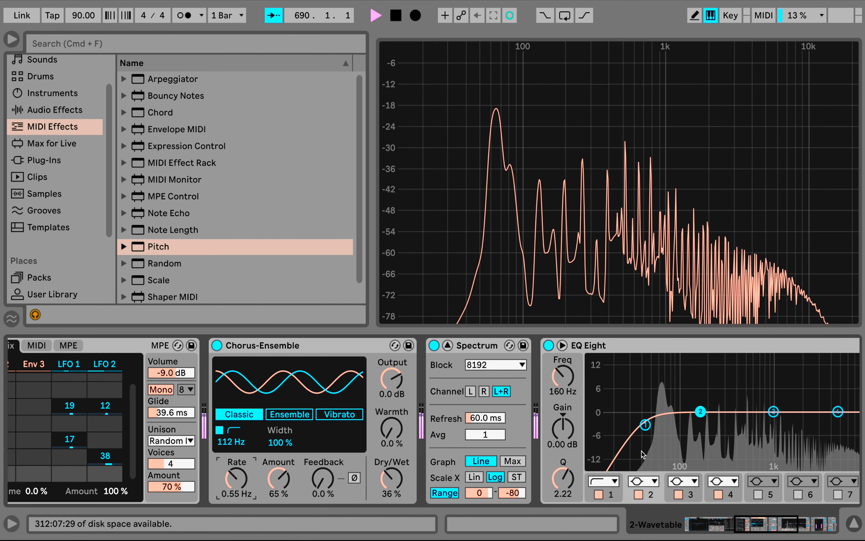
scroll(642, 451, right, 2)
scroll(642, 451, right, 10)
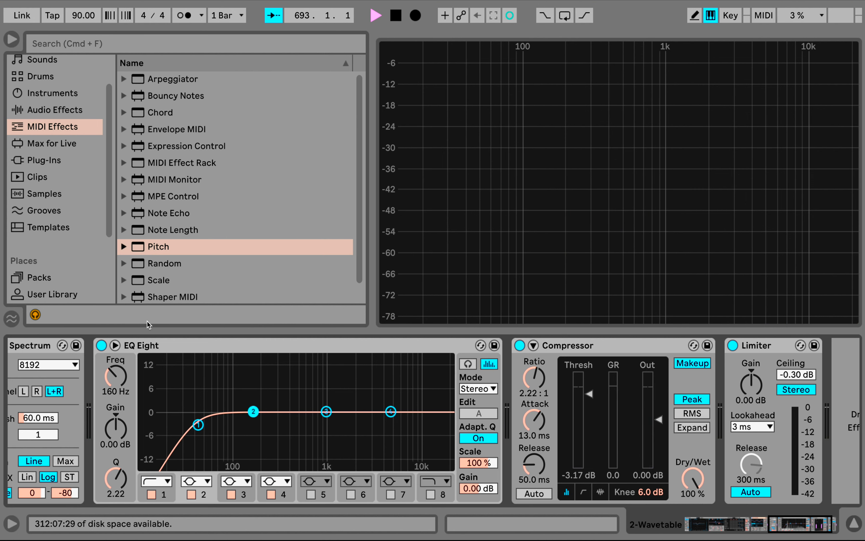
click(114, 346)
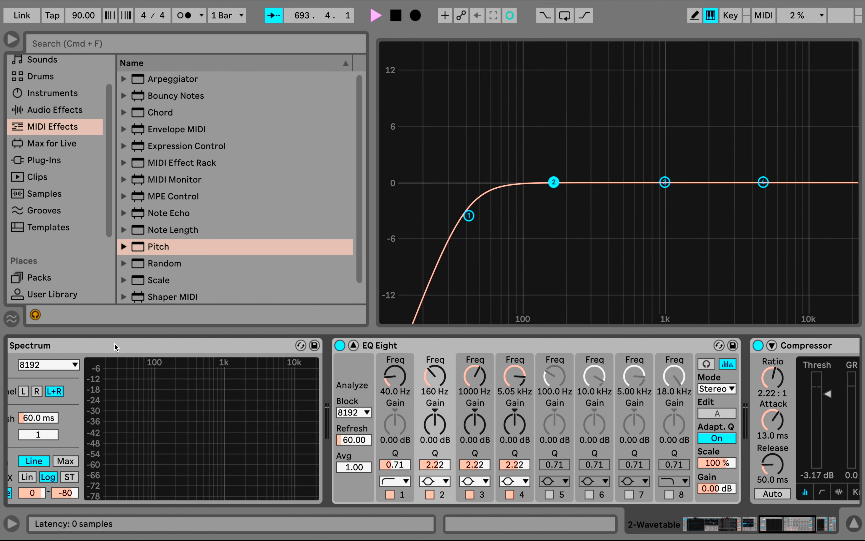
click(353, 346)
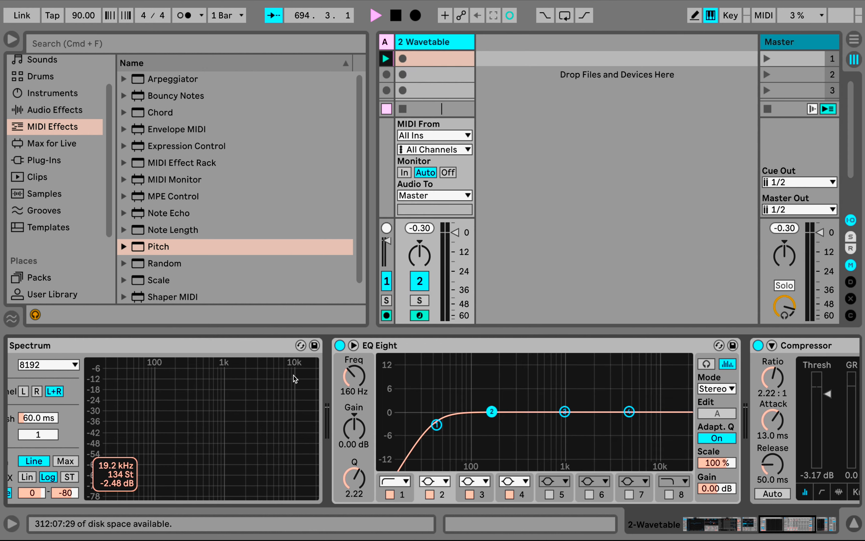
Switch Osc 1's effect mode in Wavetable to Classic and set its PW to 16 %
scroll(293, 376, left, 10)
scroll(293, 376, left, 3)
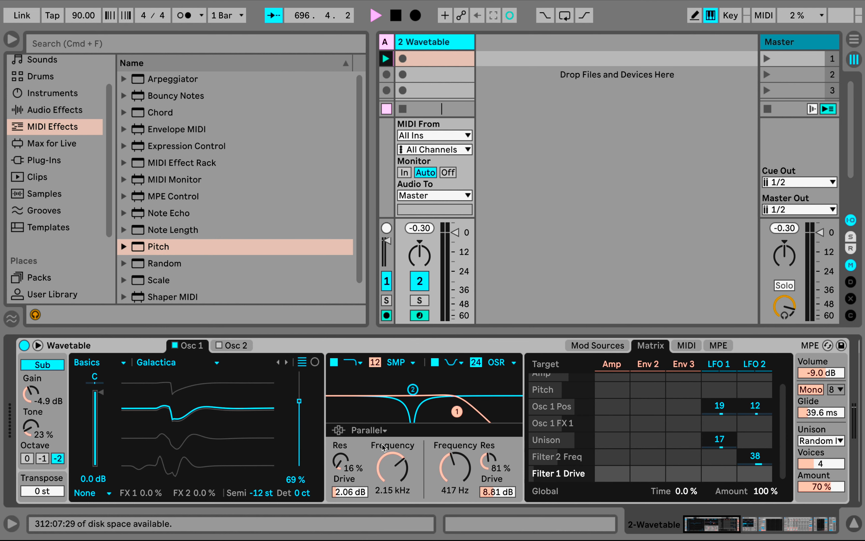
click(234, 347)
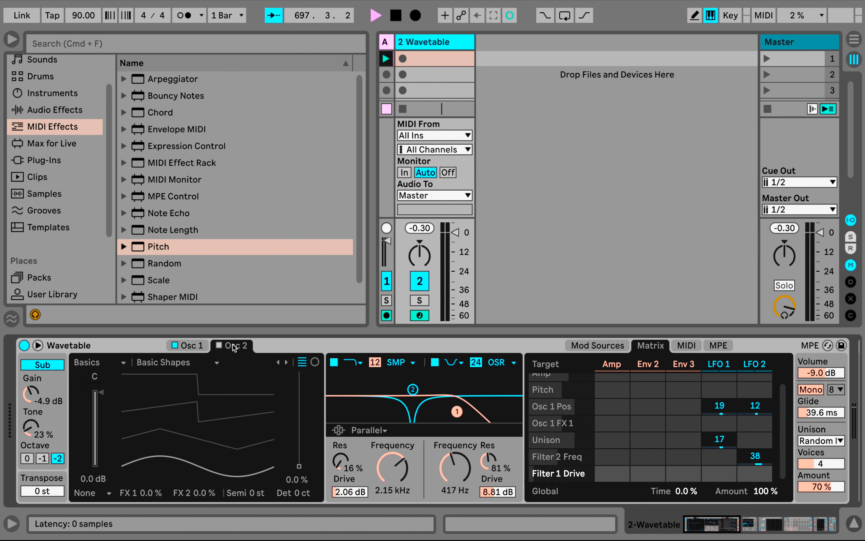
click(189, 345)
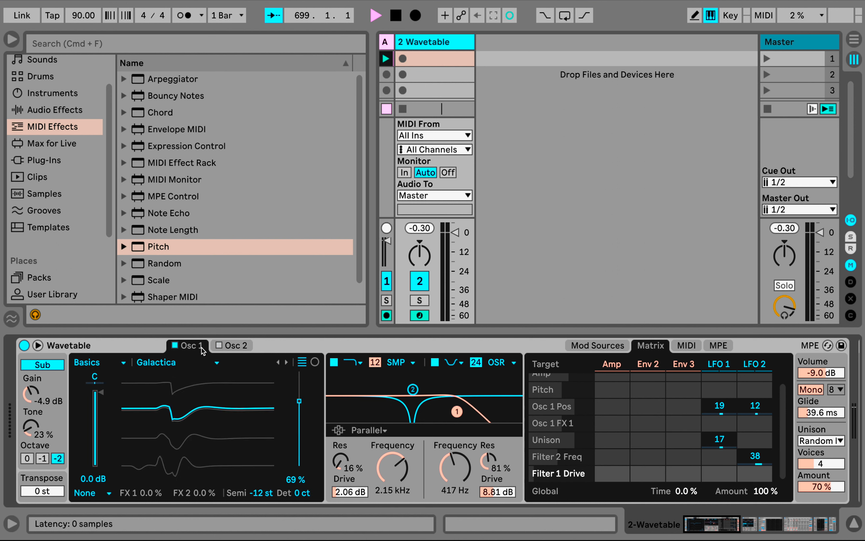
click(104, 495)
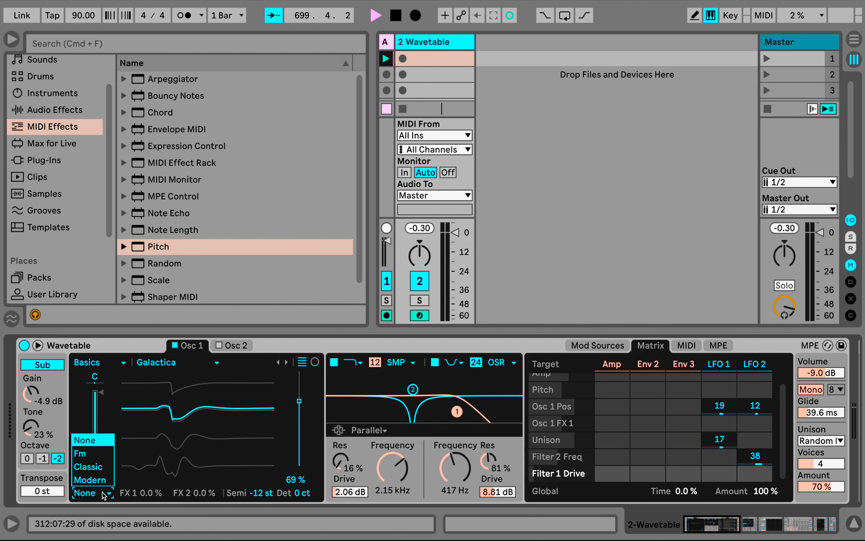
click(107, 465)
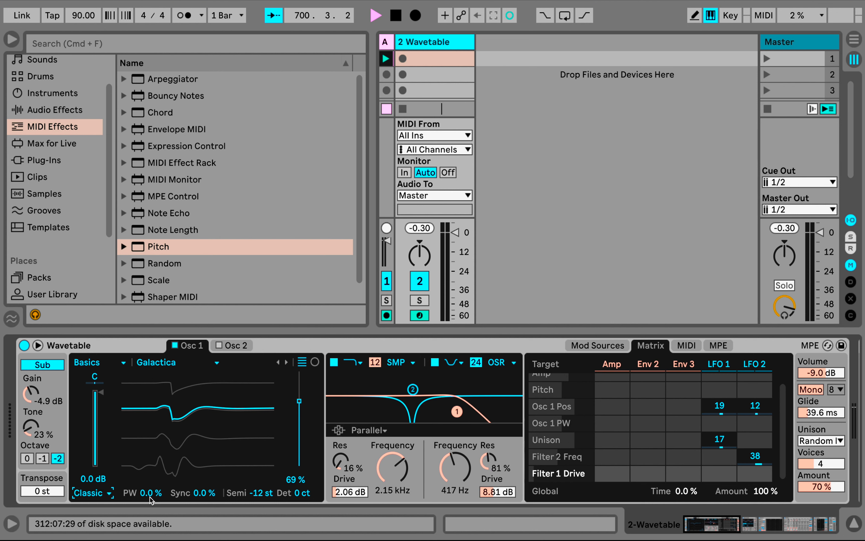
mouse_move(150, 497)
mouse_down()
mouse_move(150, 519)
mouse_move(150, 500)
mouse_up()
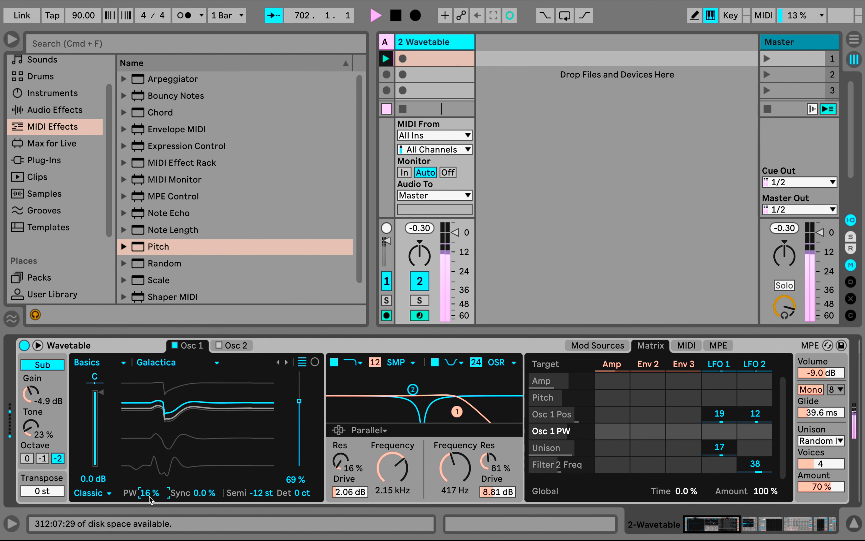
Set Osc 1 Sync to 58 % and its LFO 1 modulation to 47, clearing the trial LFO 2 amount
drag(204, 493, 204, 458)
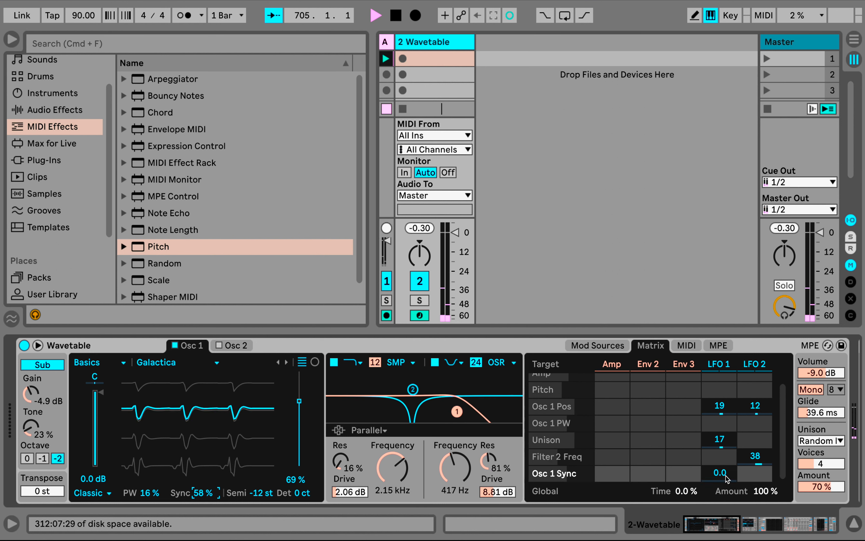
drag(755, 473, 755, 458)
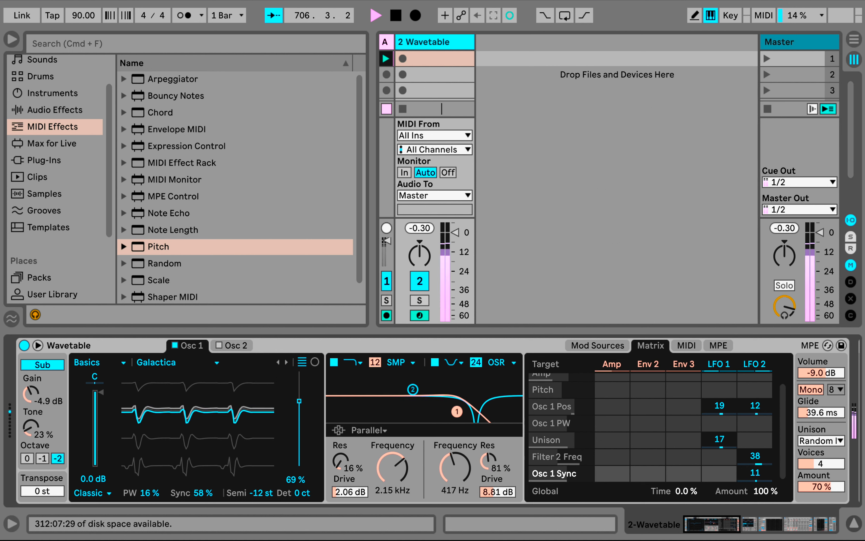
drag(726, 473, 726, 458)
double_click(758, 474)
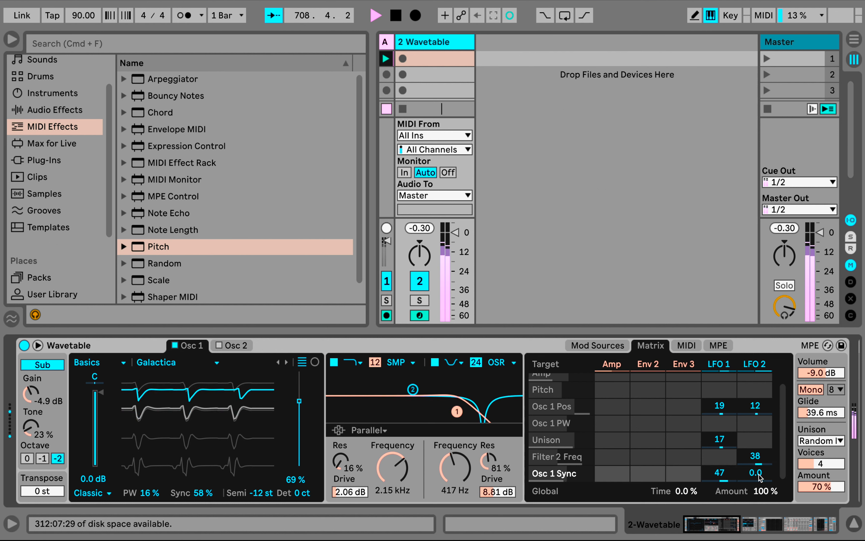
Switch Wavetable's voice mode to Poly and check the levels in EQ Eight, Compressor and Limiter
click(815, 393)
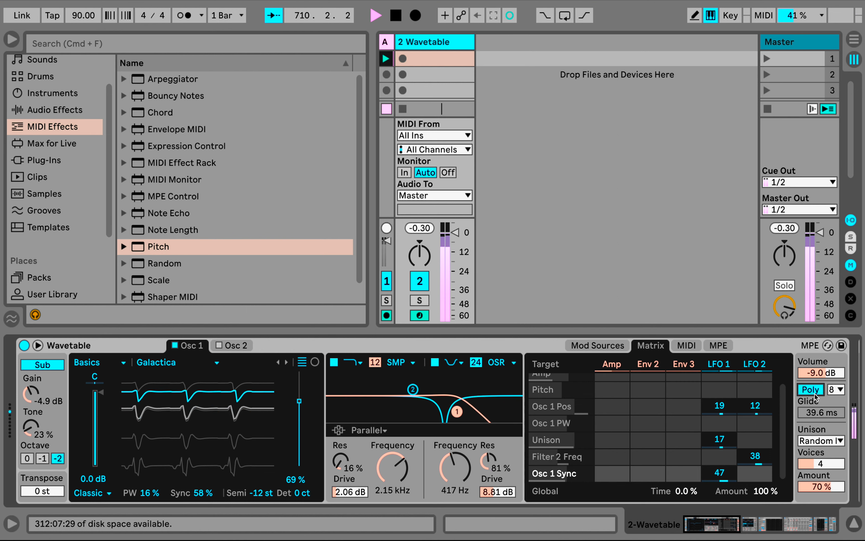
scroll(815, 396, right, 8)
scroll(814, 395, right, 6)
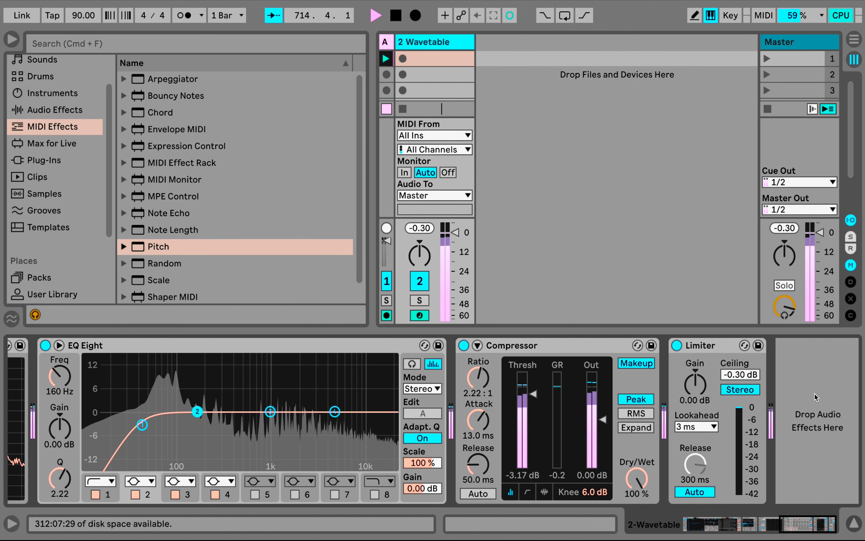
Reset Osc 1's Sync and PW amounts to 0.0 % in Wavetable
scroll(816, 397, left, 10)
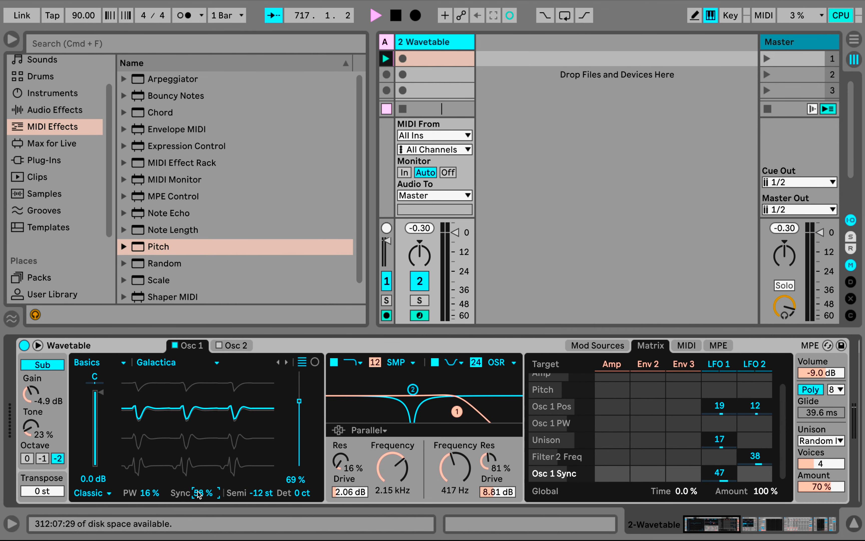
double_click(149, 493)
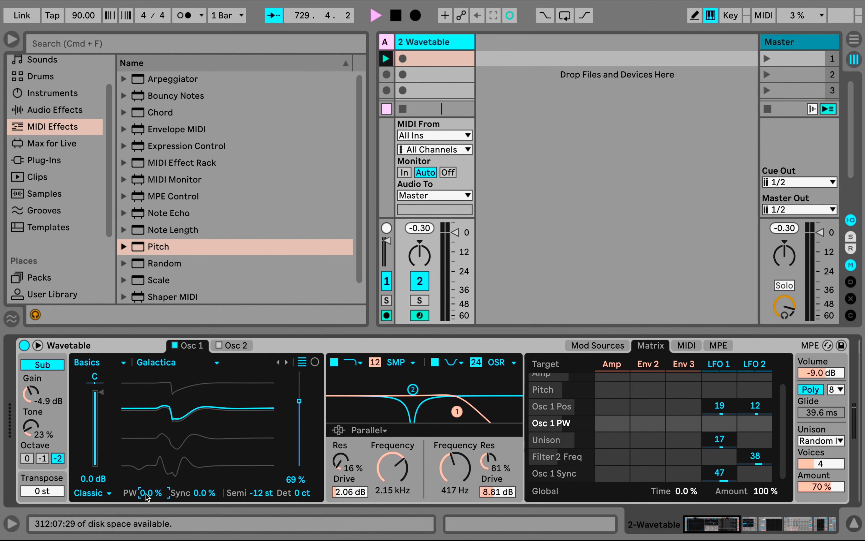
Create a one-bar MIDI clip in the Wavetable track's second slot and draw four sixteenth notes in it
double_click(426, 82)
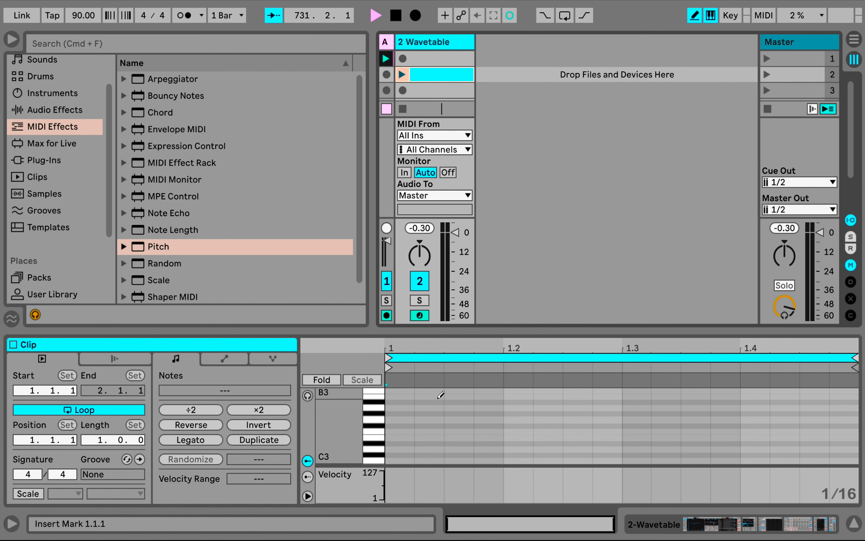
click(438, 397)
click(518, 426)
click(666, 420)
click(755, 425)
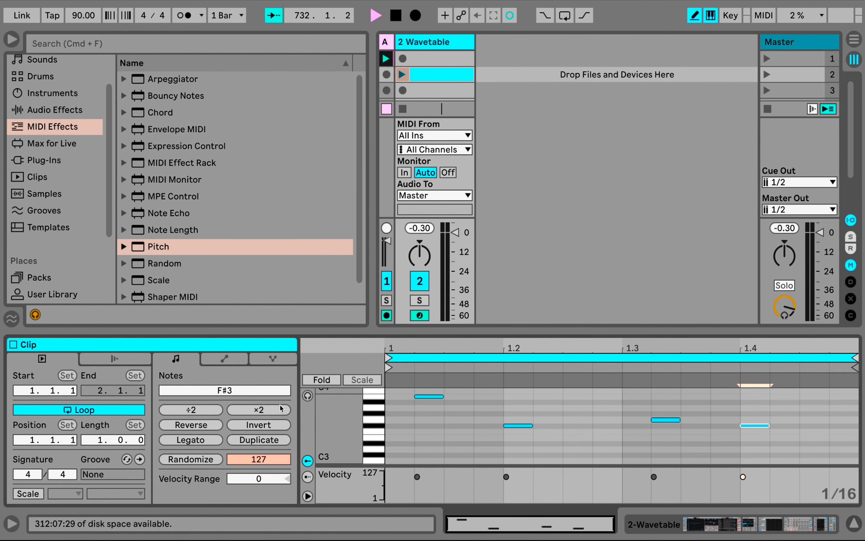
Draw a stepped automation envelope for Wavetable's Osc 1 effect across the clip, and delete the whole clip
click(231, 359)
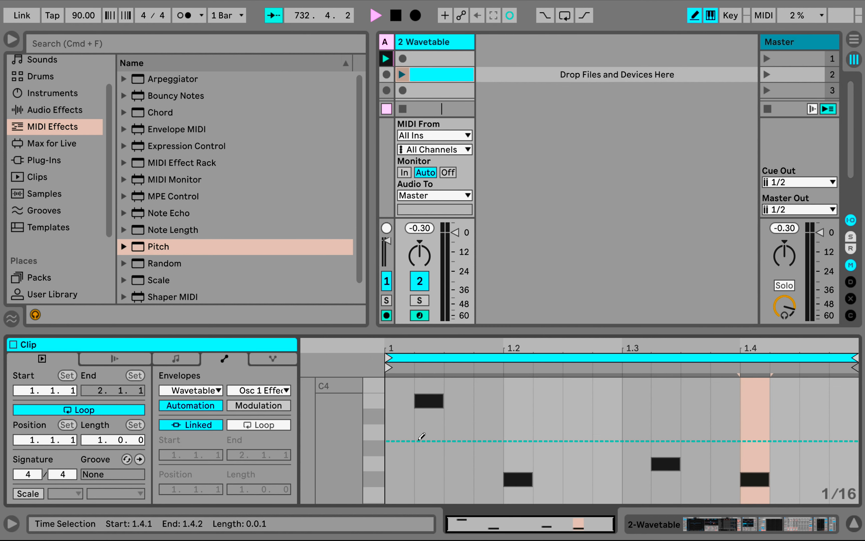
mouse_move(423, 437)
mouse_down()
mouse_move(550, 395)
mouse_move(643, 441)
mouse_move(738, 447)
mouse_move(769, 422)
mouse_up()
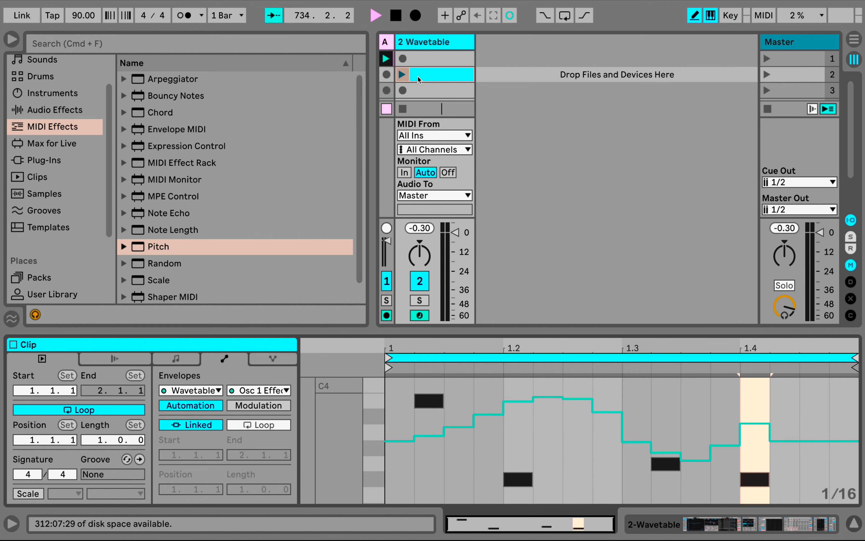
key(Delete)
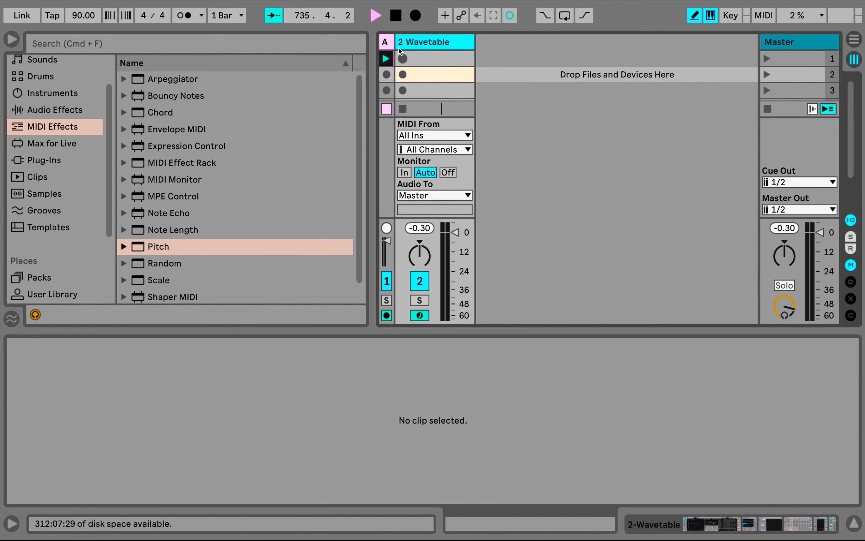
Widen the collapsed Audio track and show the waveform of its recorded 1-Audio 1 clip
drag(392, 37, 475, 36)
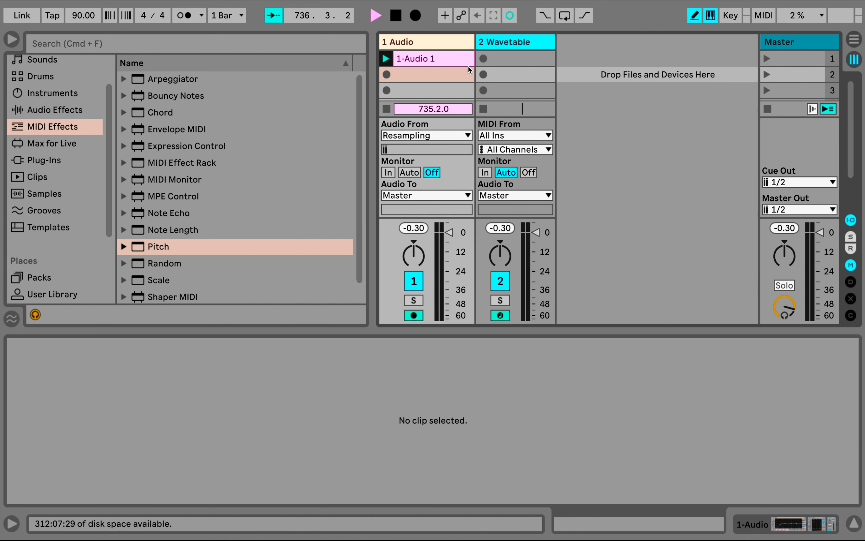
click(451, 63)
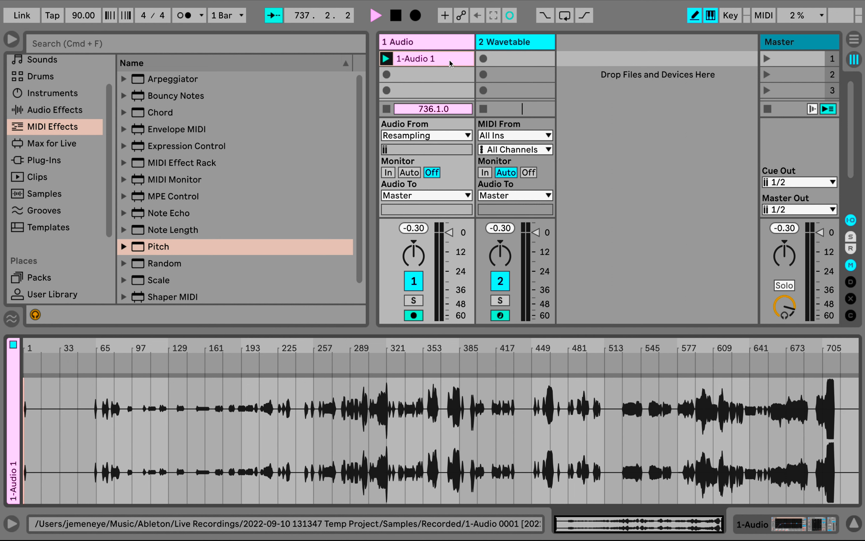